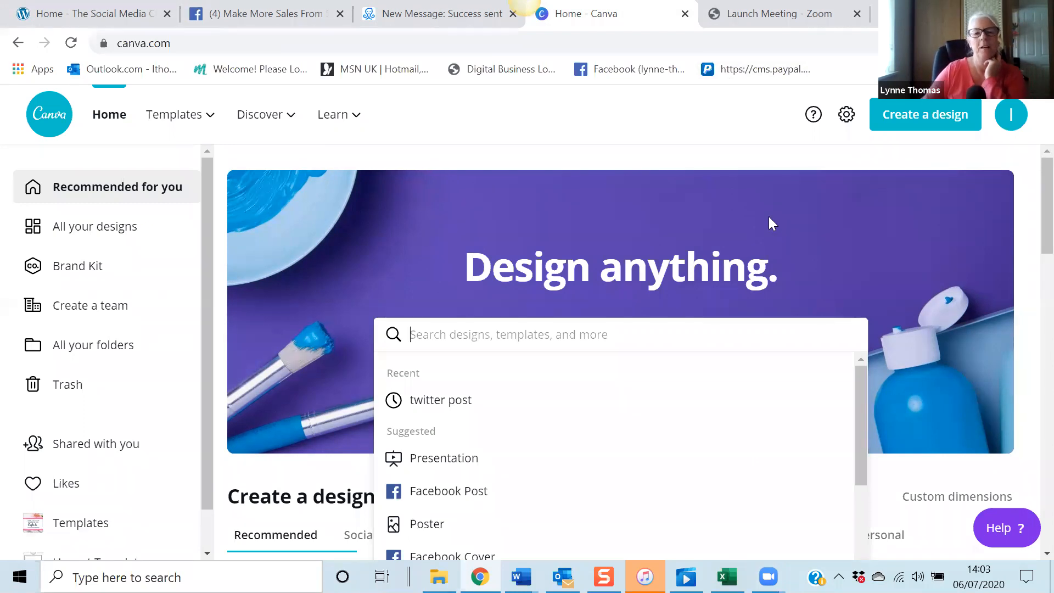
Step: Open the full collection of recent designs and look through the posts, posters and banners made so far
scroll(604, 248, down, 4)
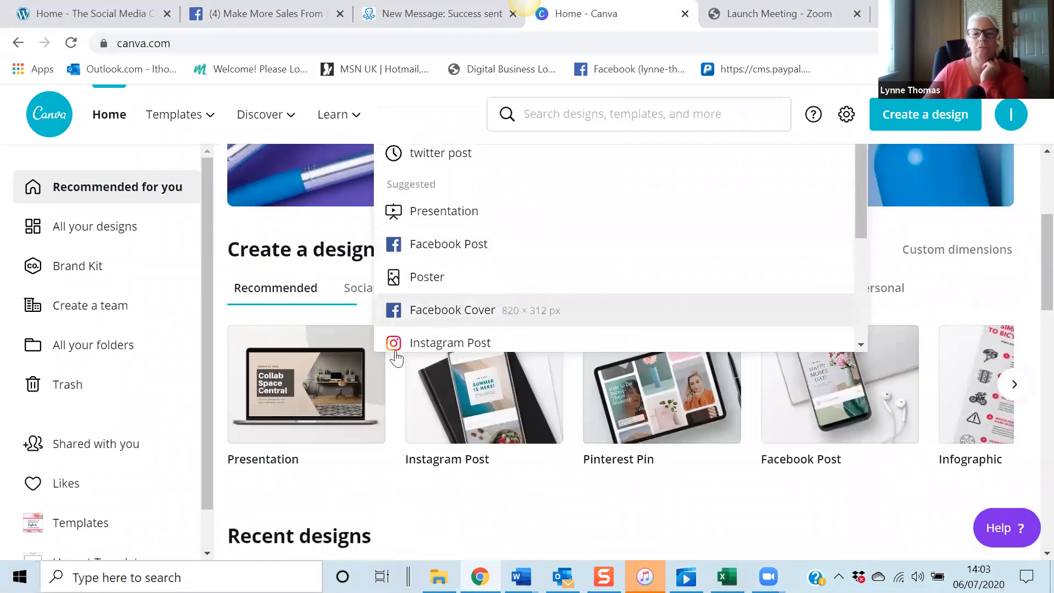
click(302, 530)
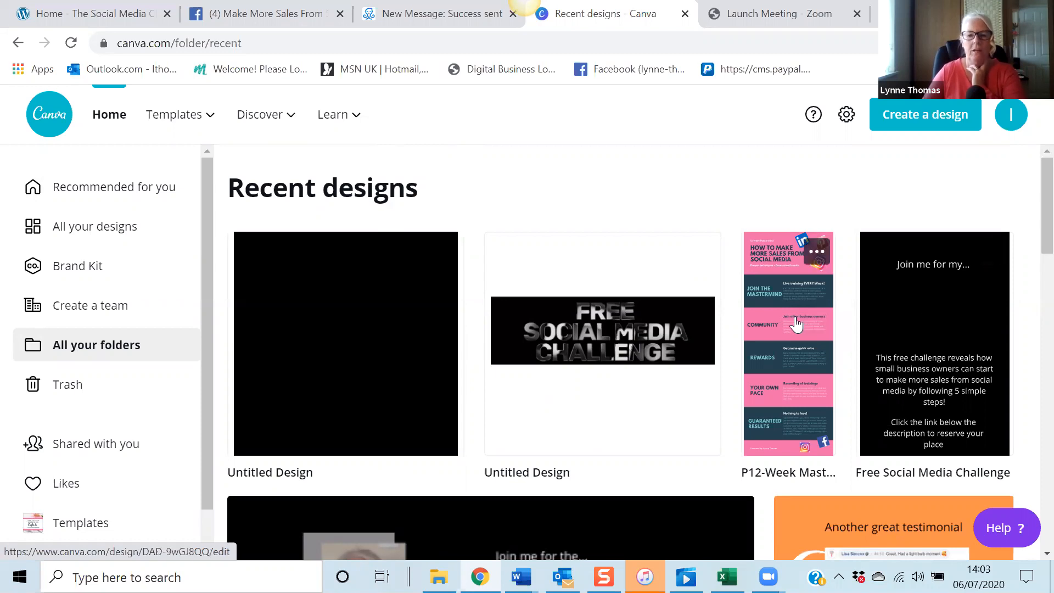
scroll(796, 324, down, 4)
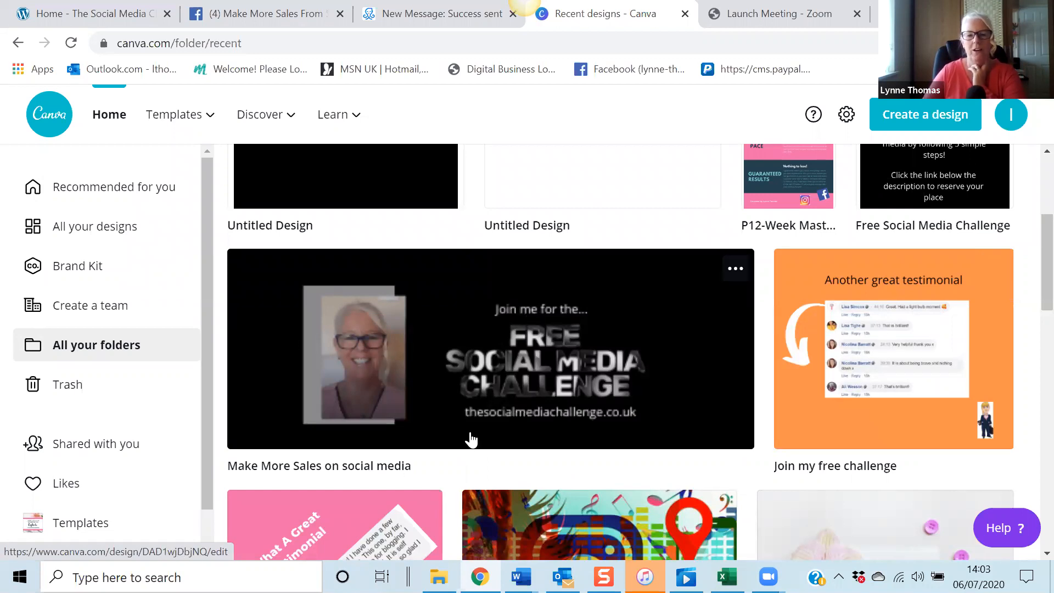
scroll(531, 372, down, 4)
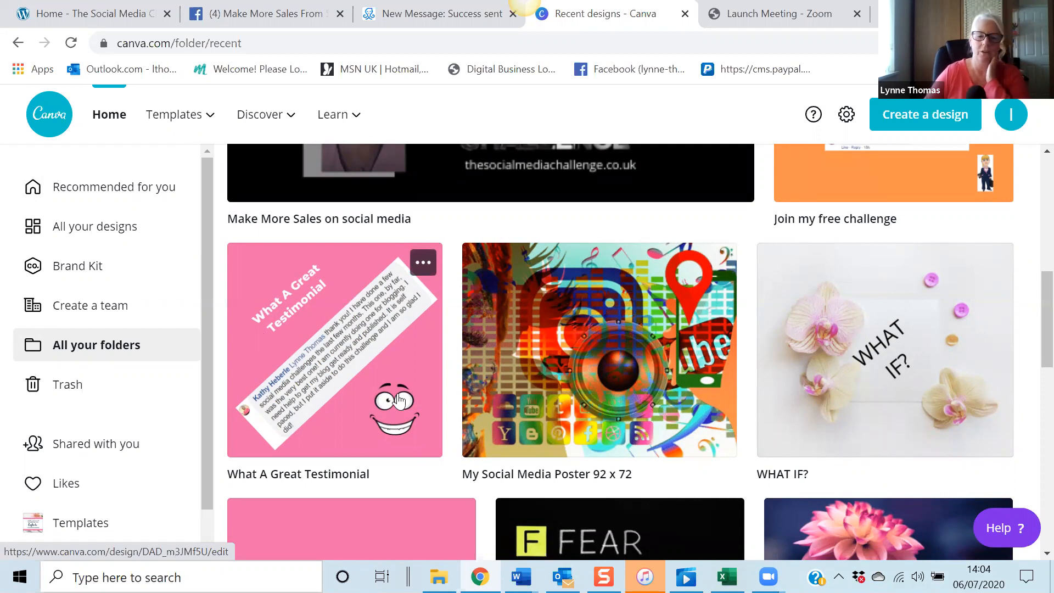
scroll(330, 384, down, 3)
scroll(331, 384, down, 9)
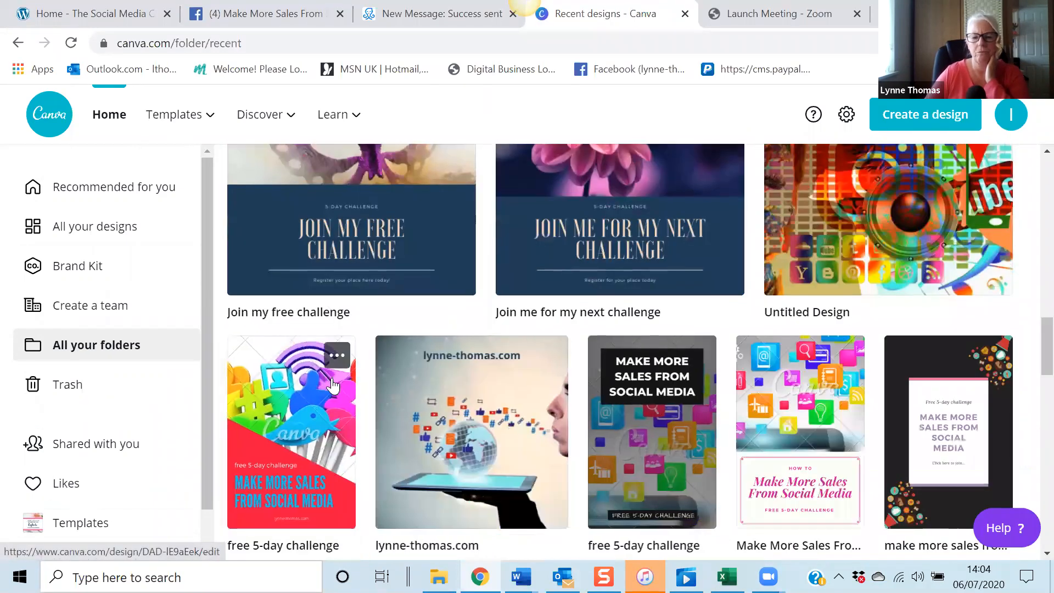
scroll(332, 385, down, 3)
scroll(332, 384, down, 2)
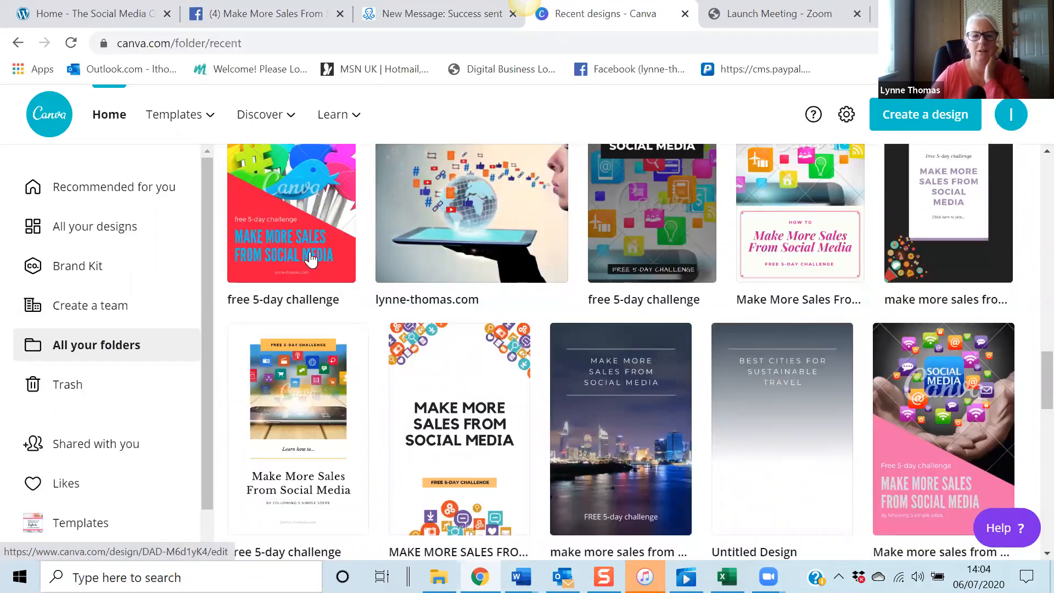
scroll(525, 389, down, 4)
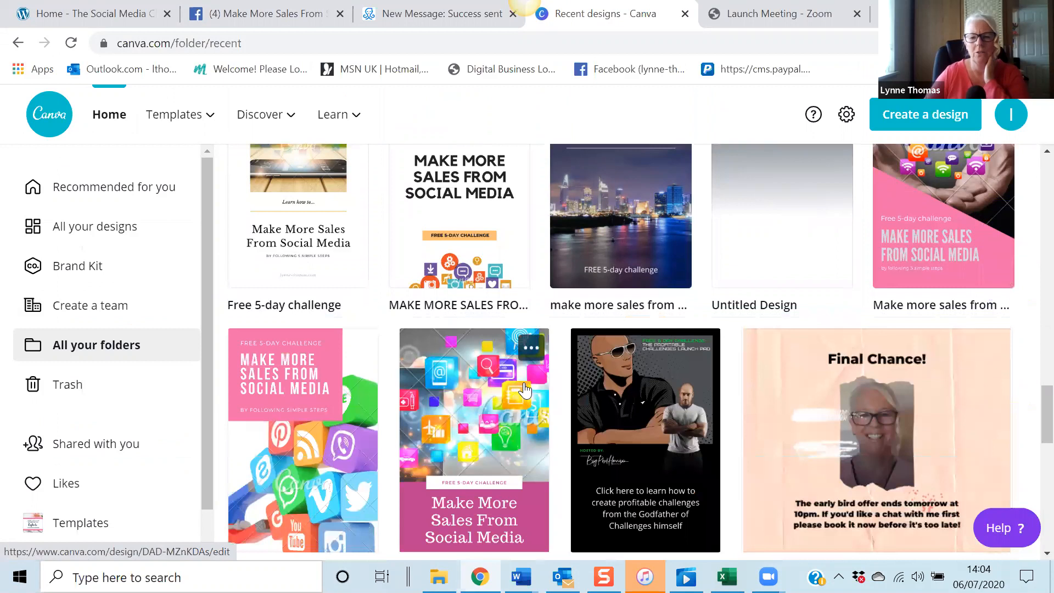
scroll(524, 388, down, 8)
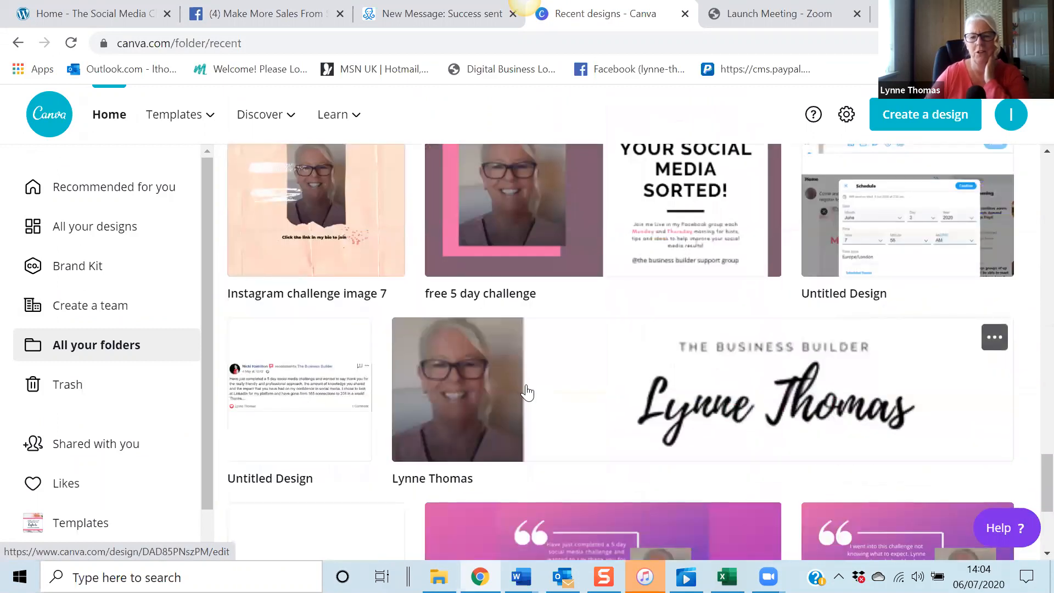
scroll(526, 390, up, 2)
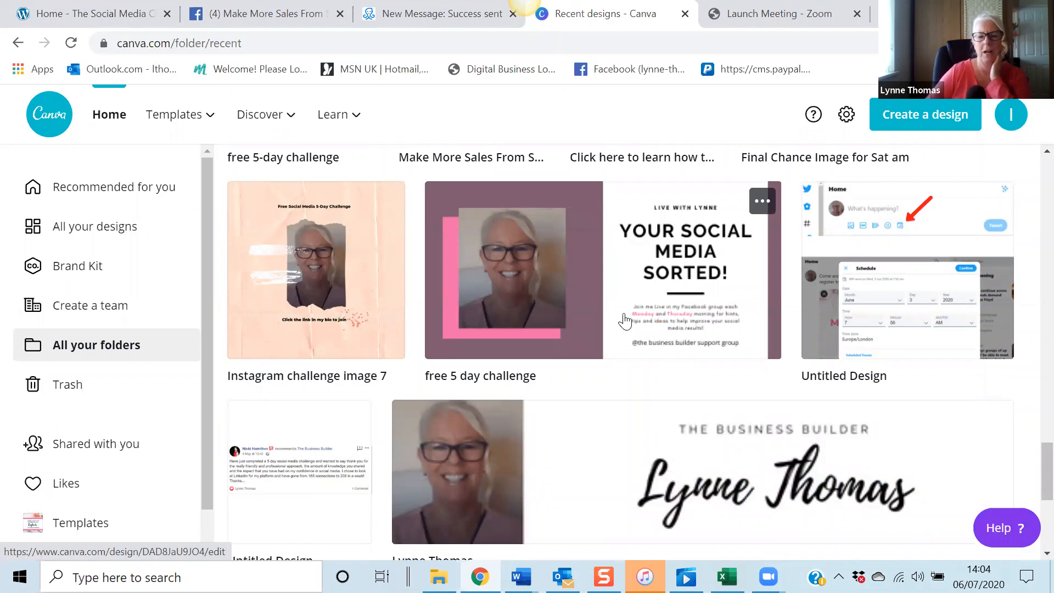
scroll(637, 321, up, 5)
scroll(626, 320, up, 10)
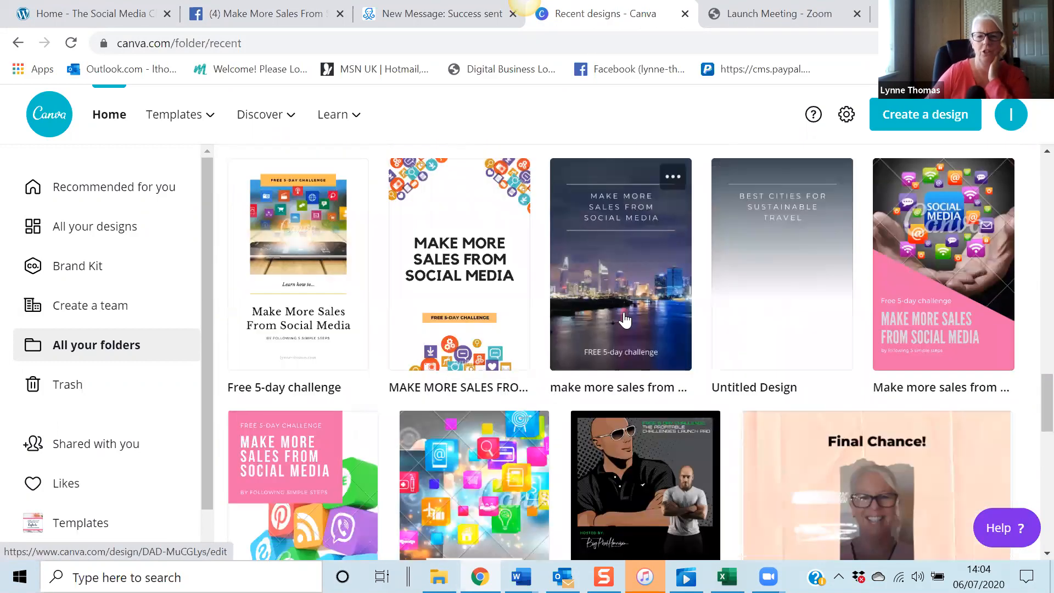
scroll(631, 317, up, 10)
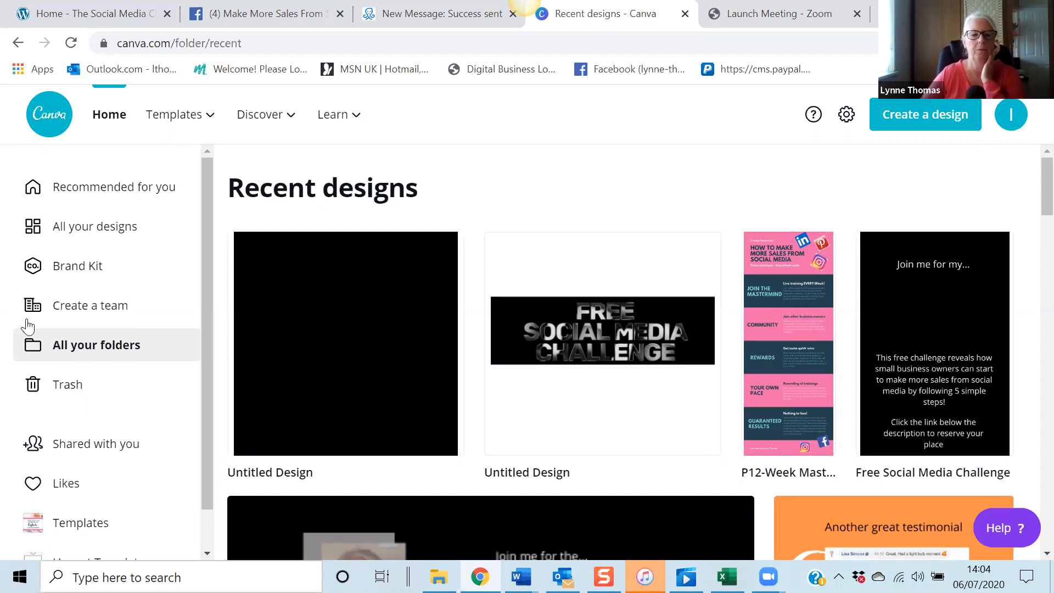
Step: Return to the home page and create a new blank Facebook Post design
click(110, 117)
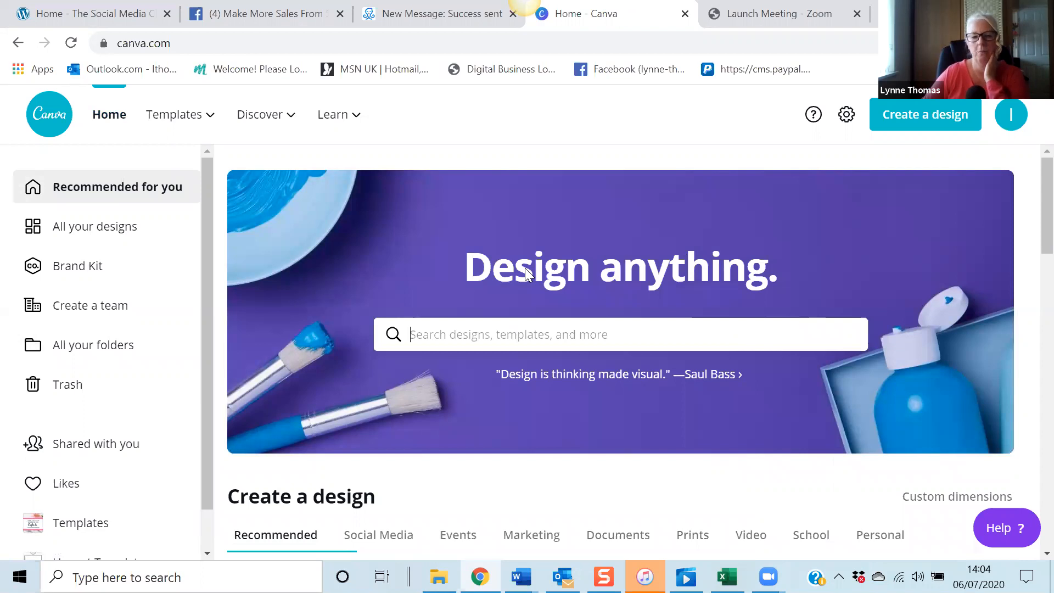
scroll(525, 268, down, 3)
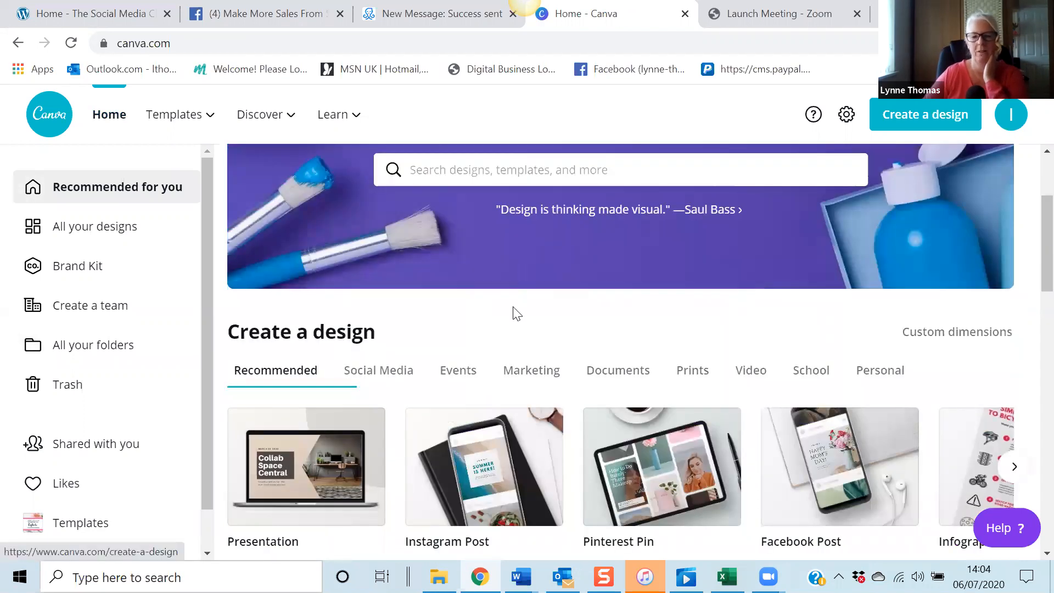
scroll(510, 313, down, 3)
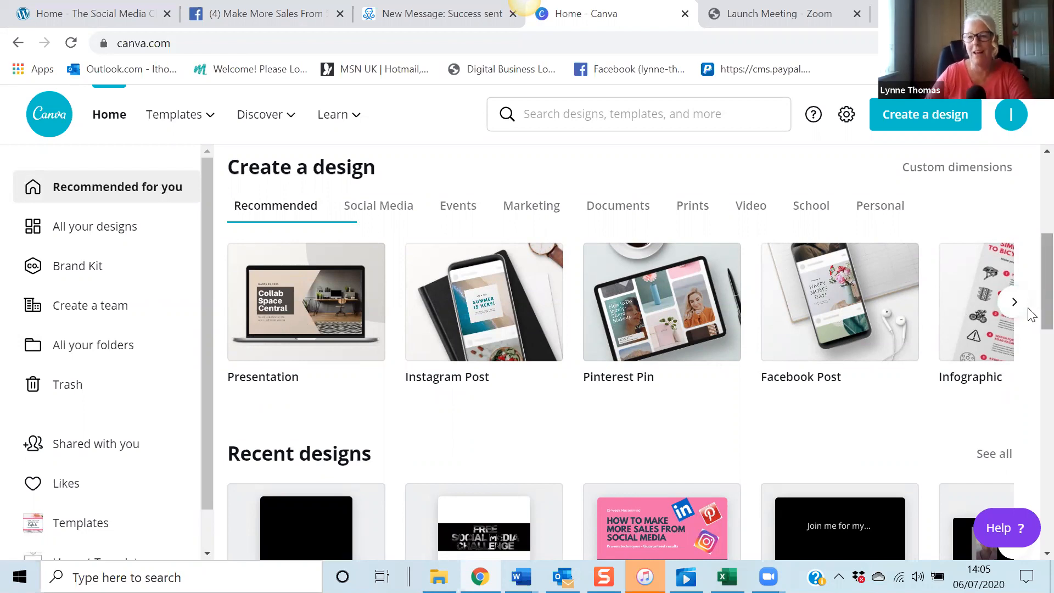
click(828, 324)
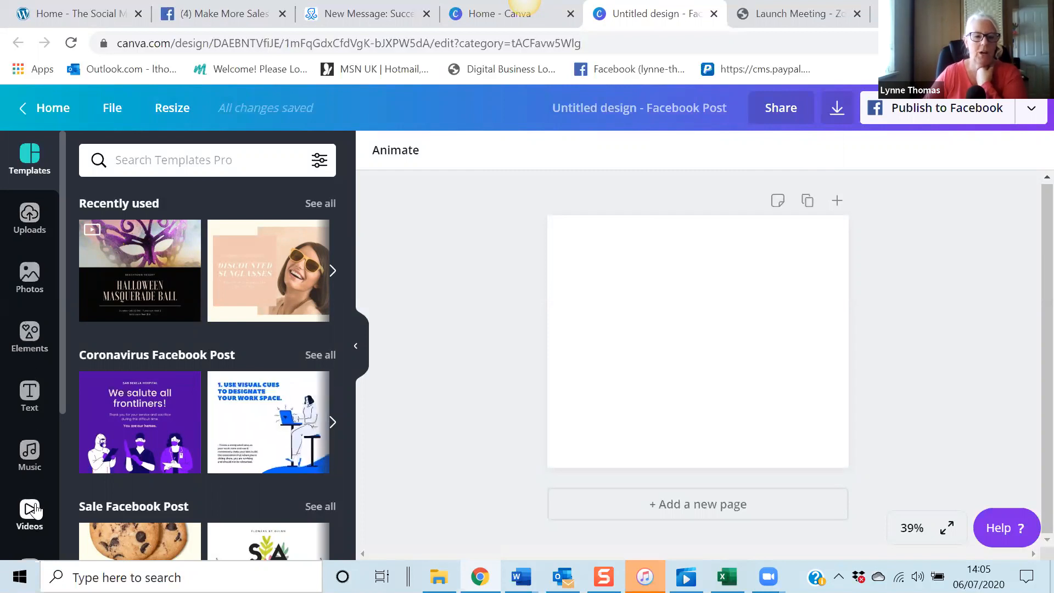
Step: Browse the background library's categories and fill the blank page with the pink colour swatch
scroll(24, 429, down, 2)
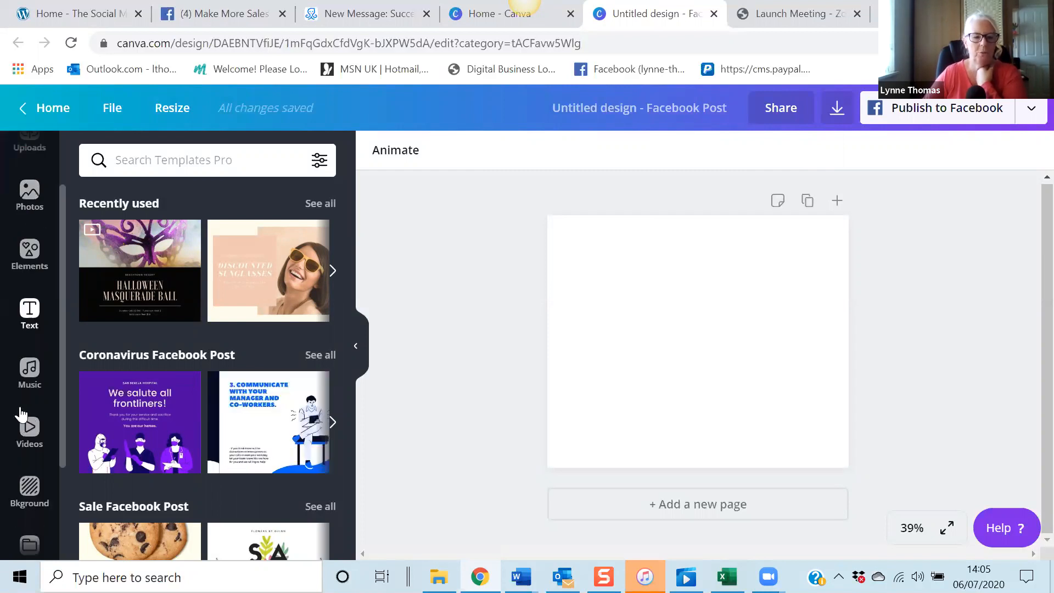
click(29, 496)
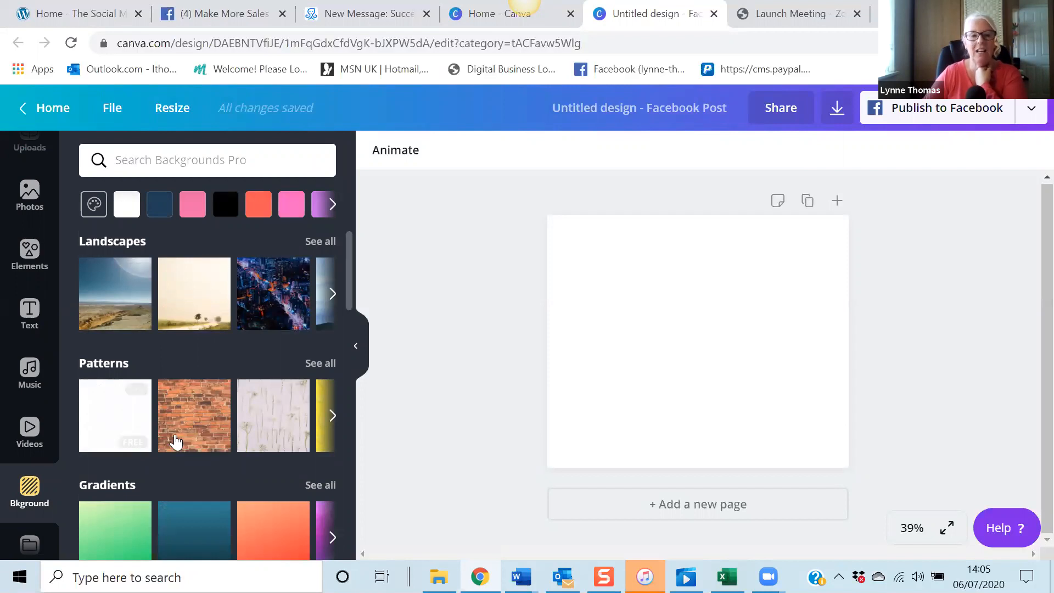
scroll(176, 390, down, 3)
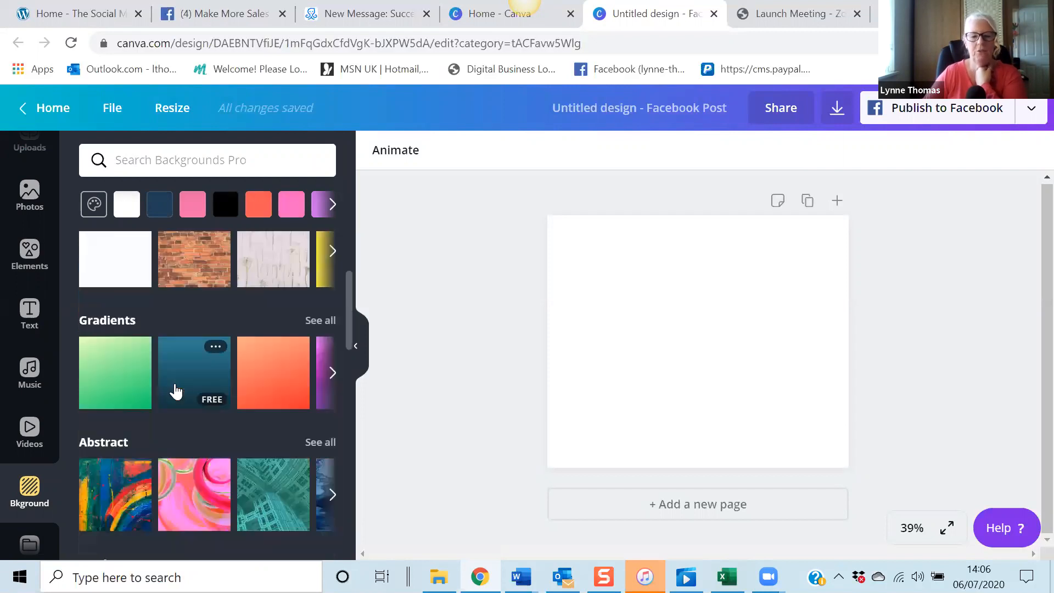
scroll(175, 390, down, 3)
scroll(176, 390, down, 4)
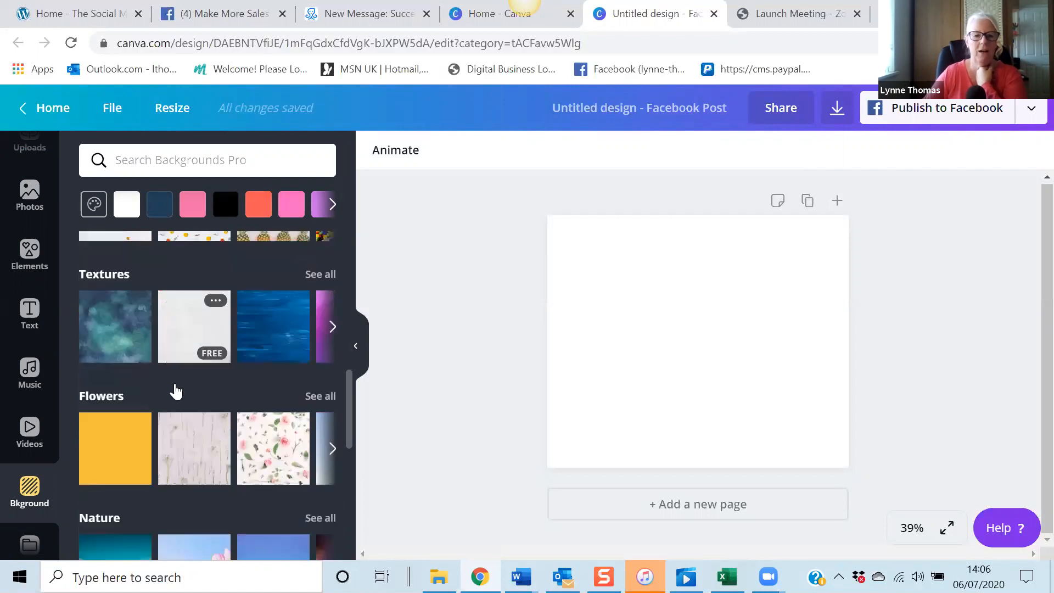
scroll(175, 391, down, 5)
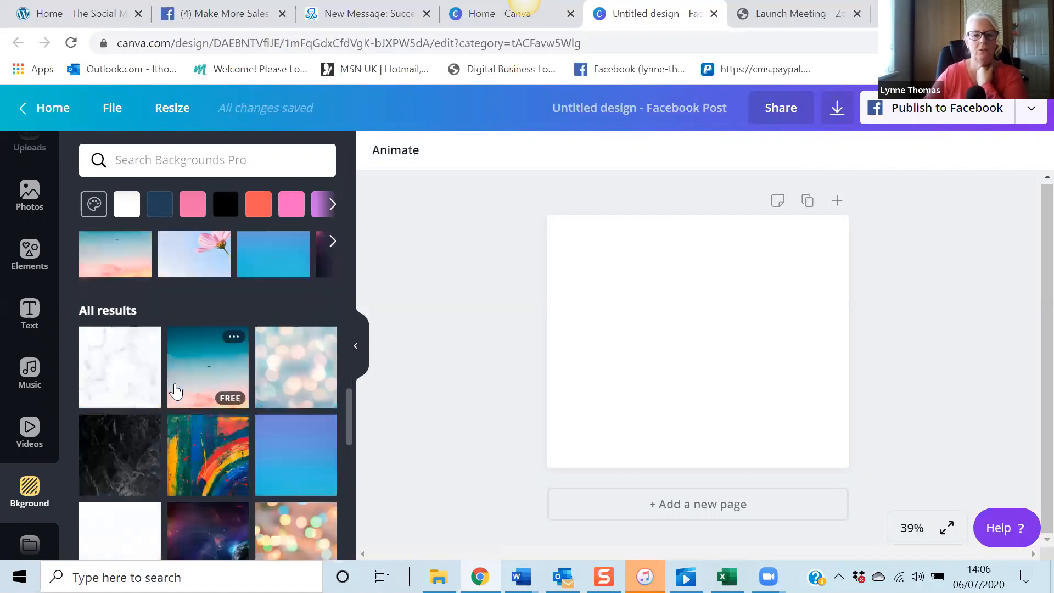
scroll(176, 390, down, 10)
scroll(175, 390, up, 20)
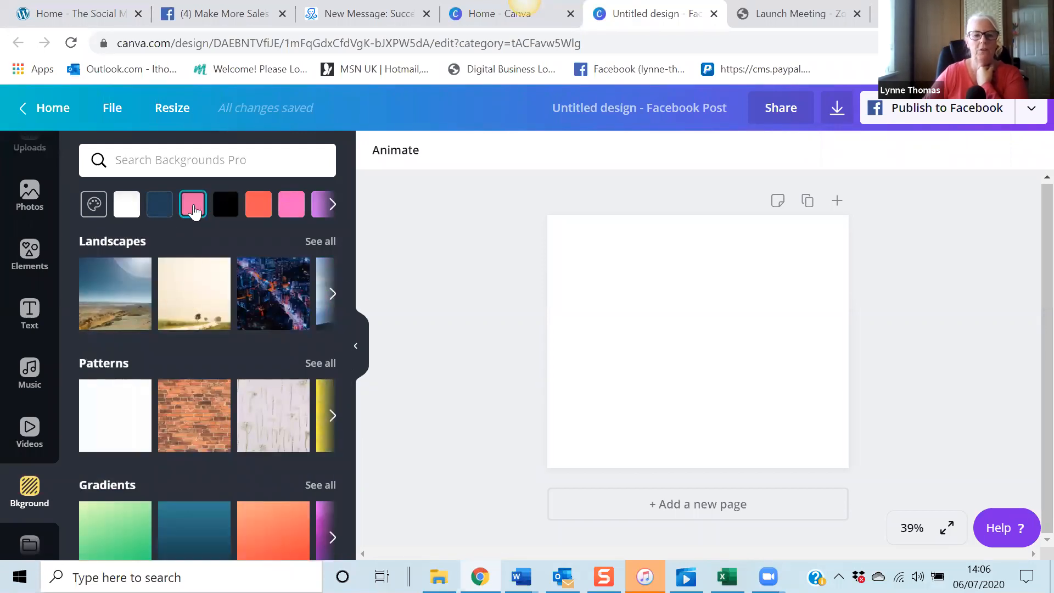
click(193, 211)
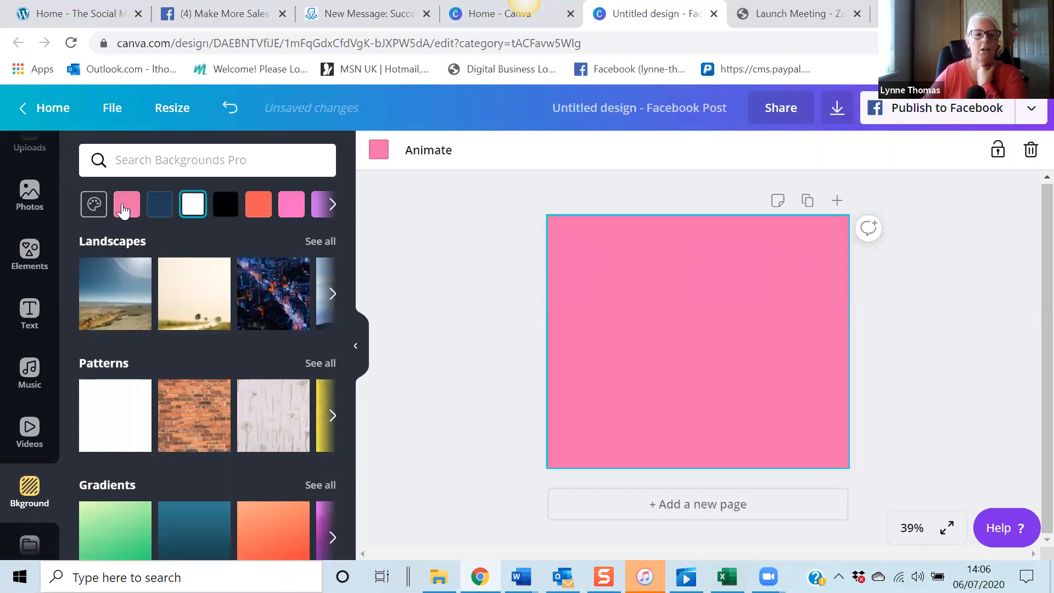
Step: Set the page background to a new custom colour with the hex code #ef6dab
click(93, 204)
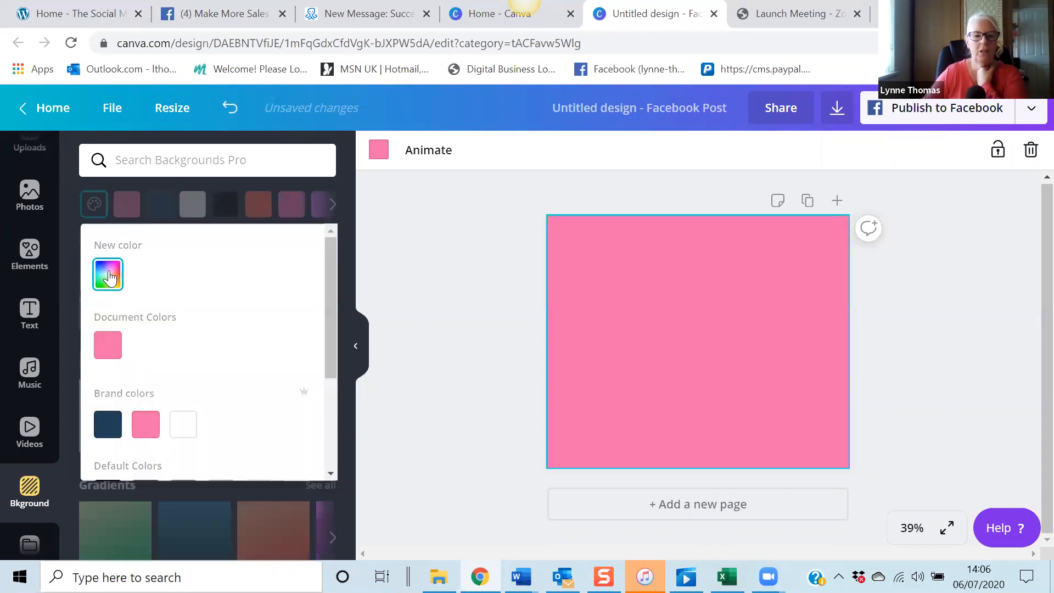
click(110, 277)
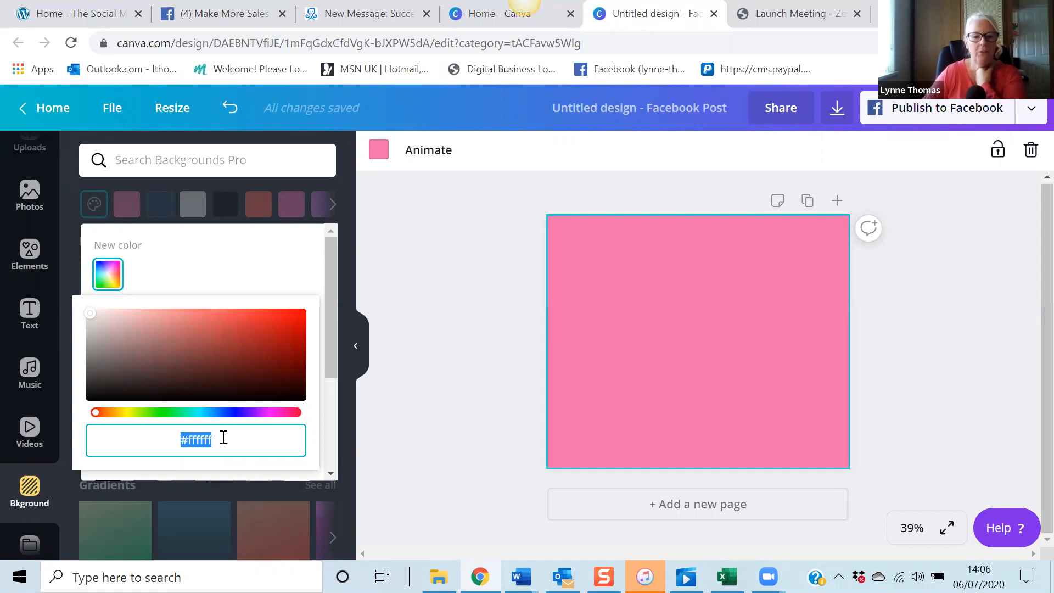
drag(223, 437, 189, 442)
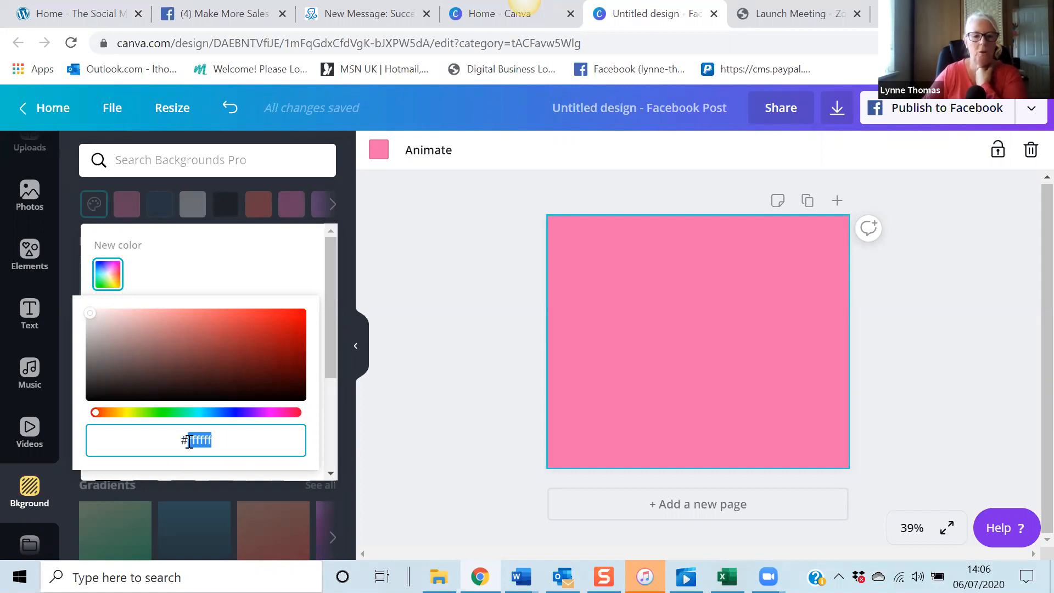
text(ef6)
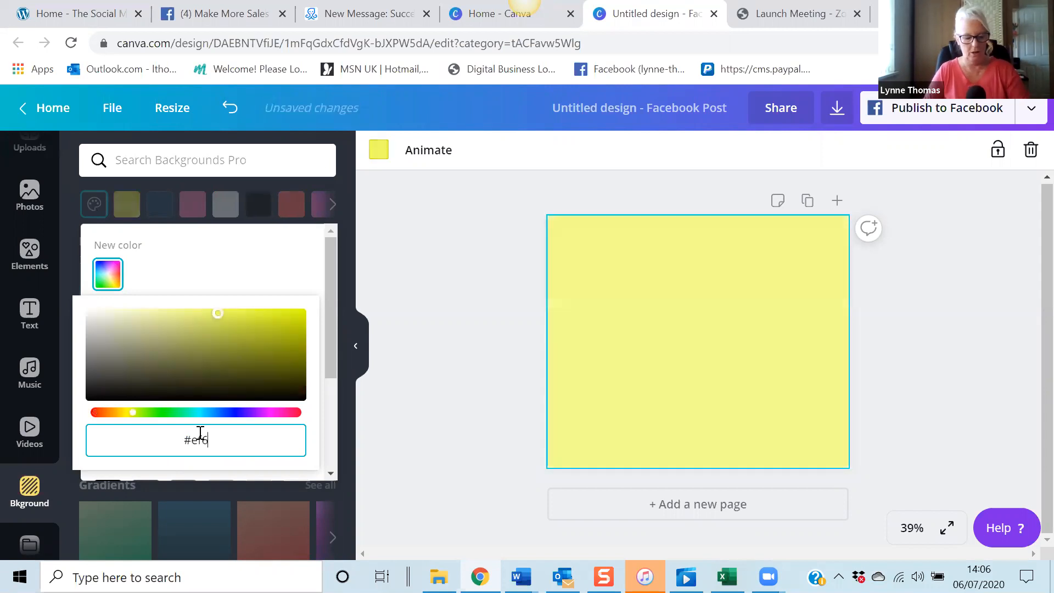
text(dab)
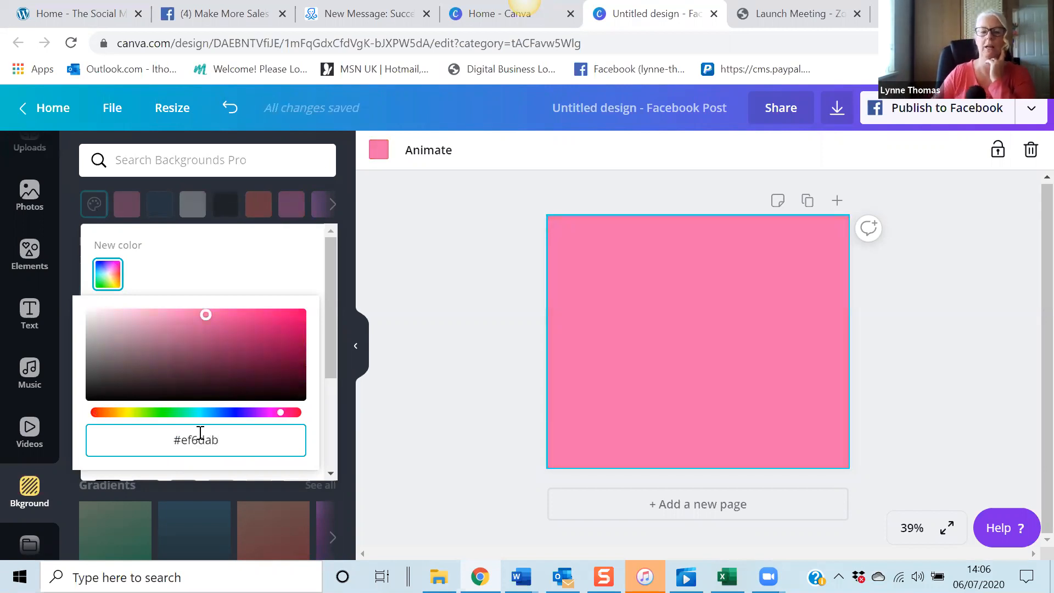
click(619, 363)
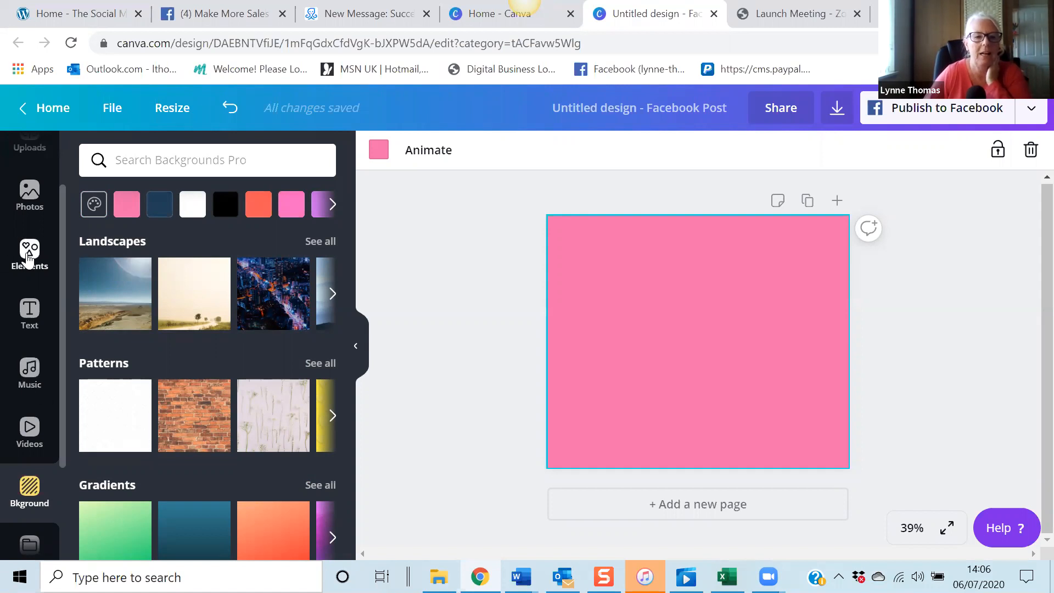
Step: Search the design elements for "line" and look through the available line styles
click(30, 256)
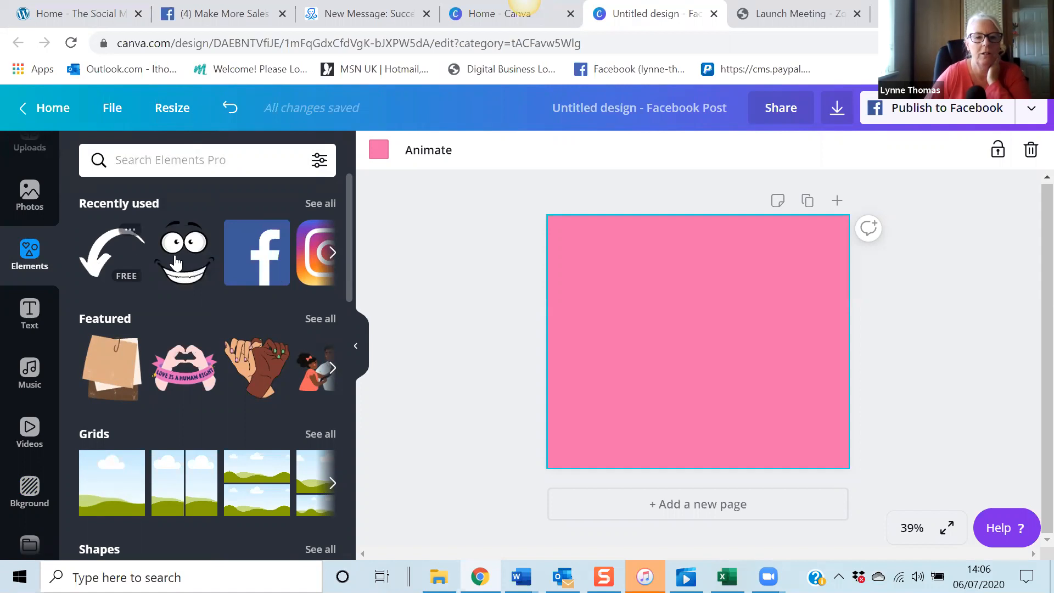
mouse_move(183, 278)
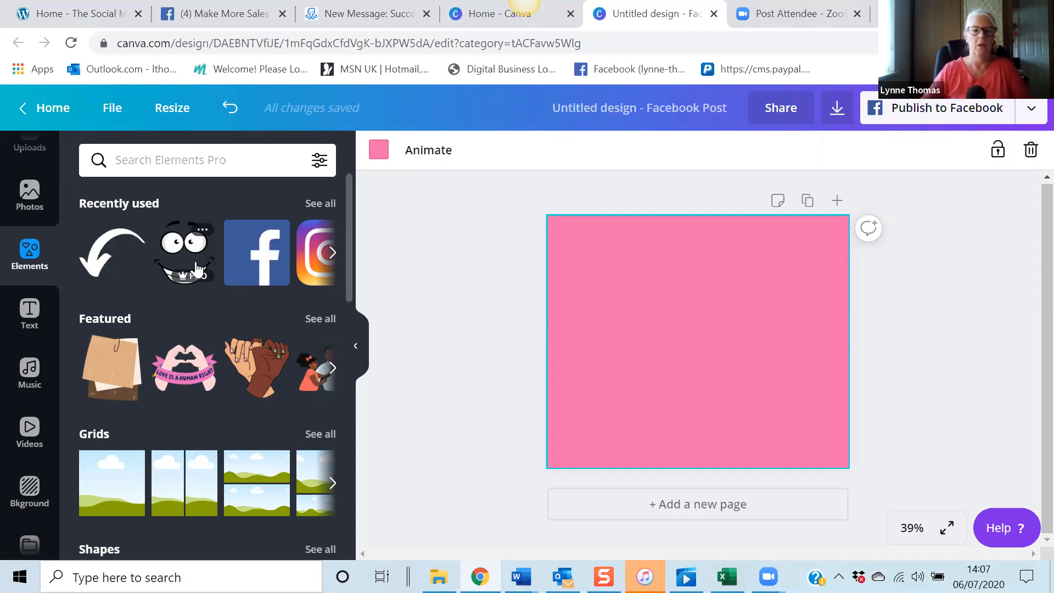
click(137, 159)
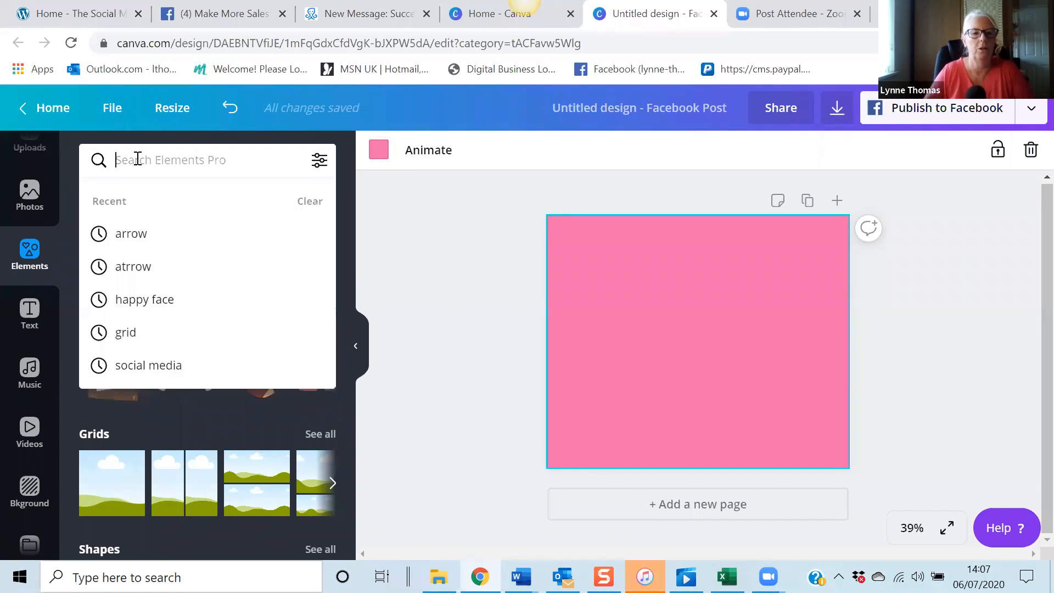
text(li)
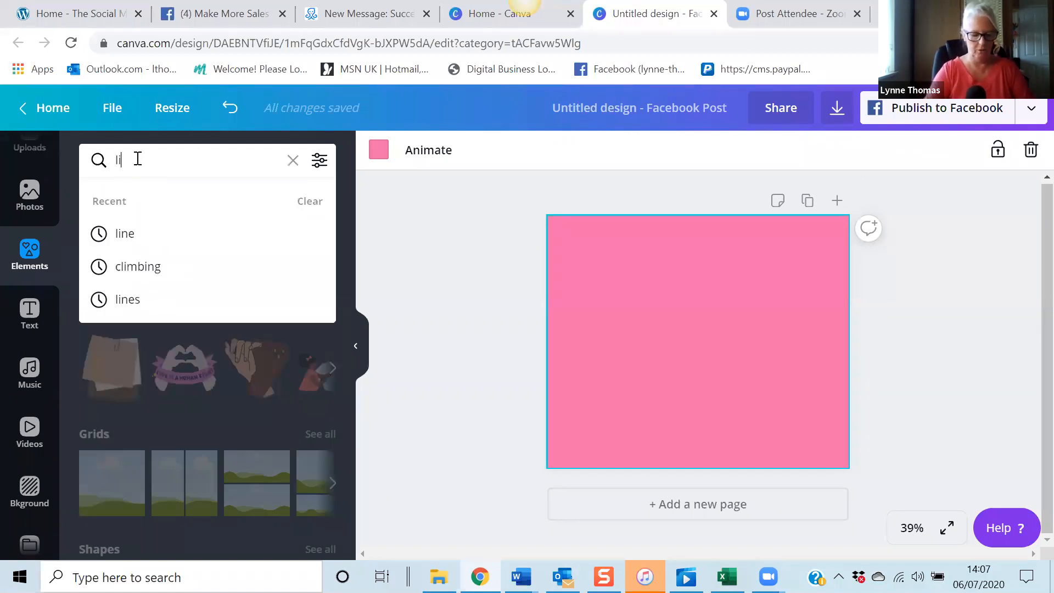
text(ne)
key(Return)
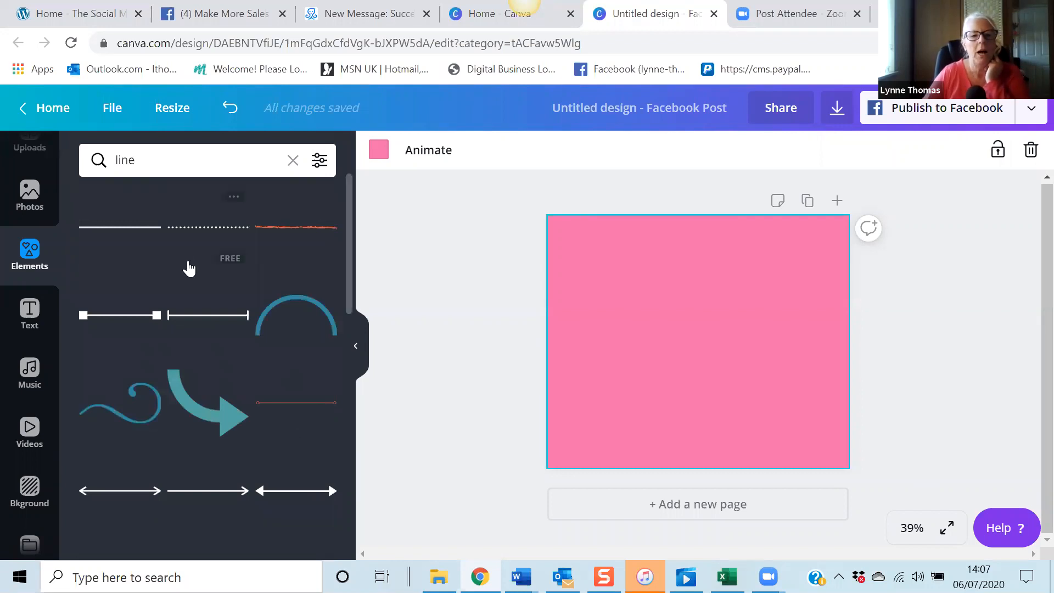
scroll(239, 324, down, 1)
scroll(239, 324, down, 1)
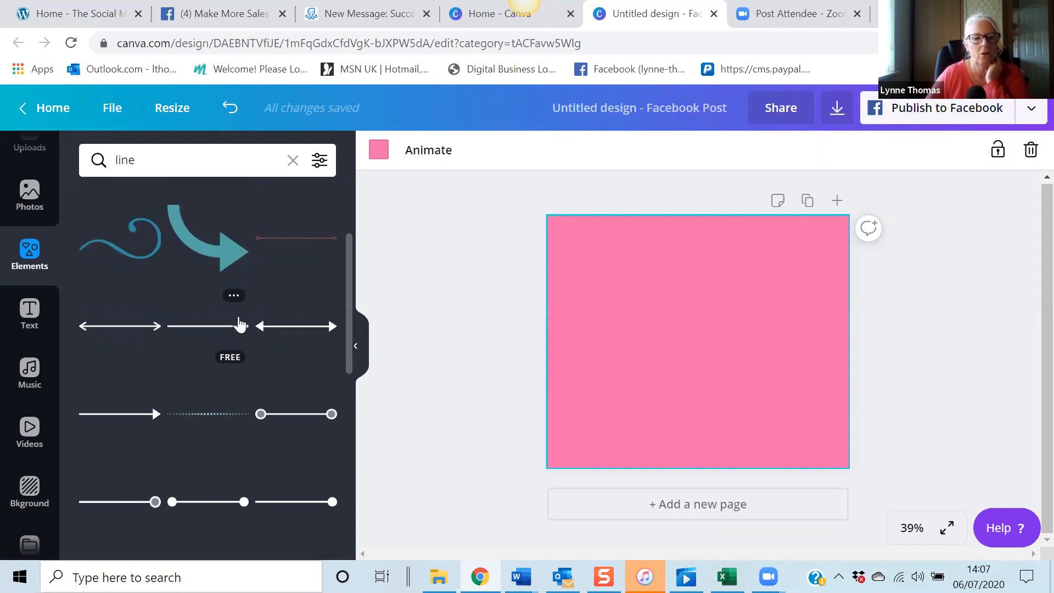
scroll(238, 324, down, 3)
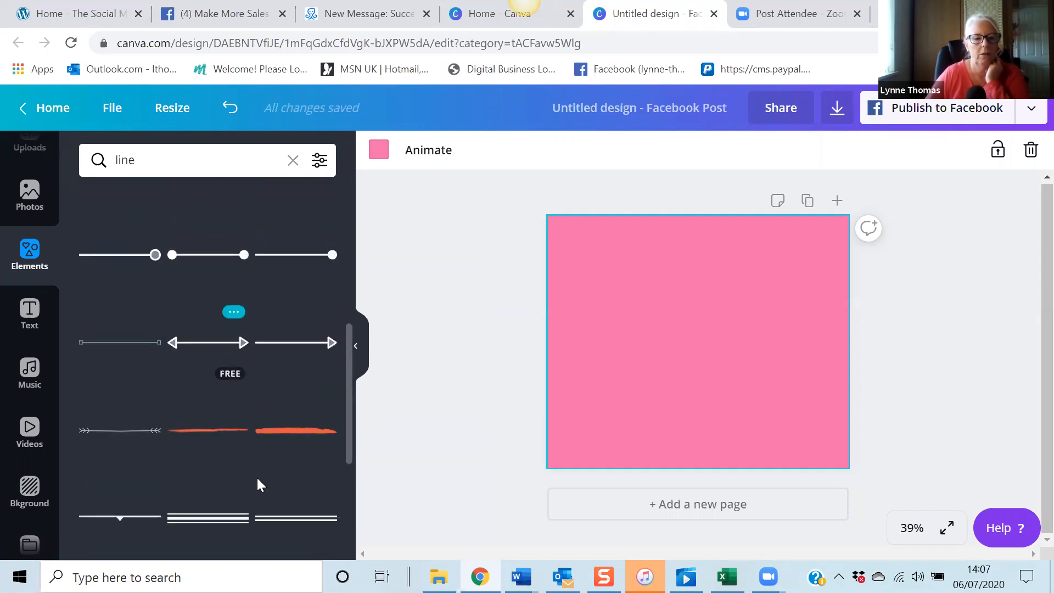
Step: Add the triple-line element to the page's upper-left area and recolour all three of its lines white
click(227, 524)
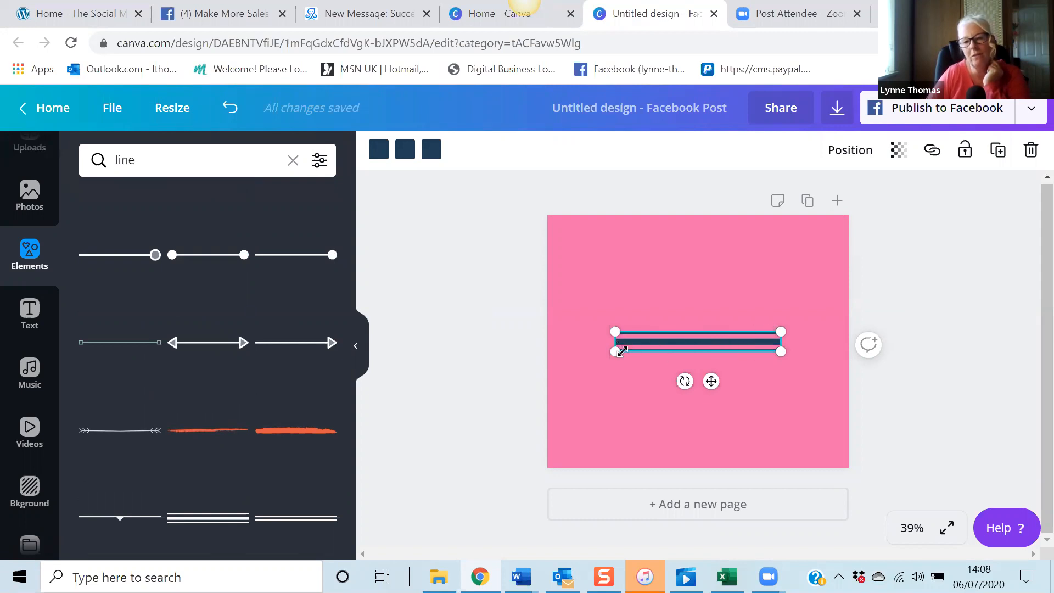
drag(683, 382, 671, 292)
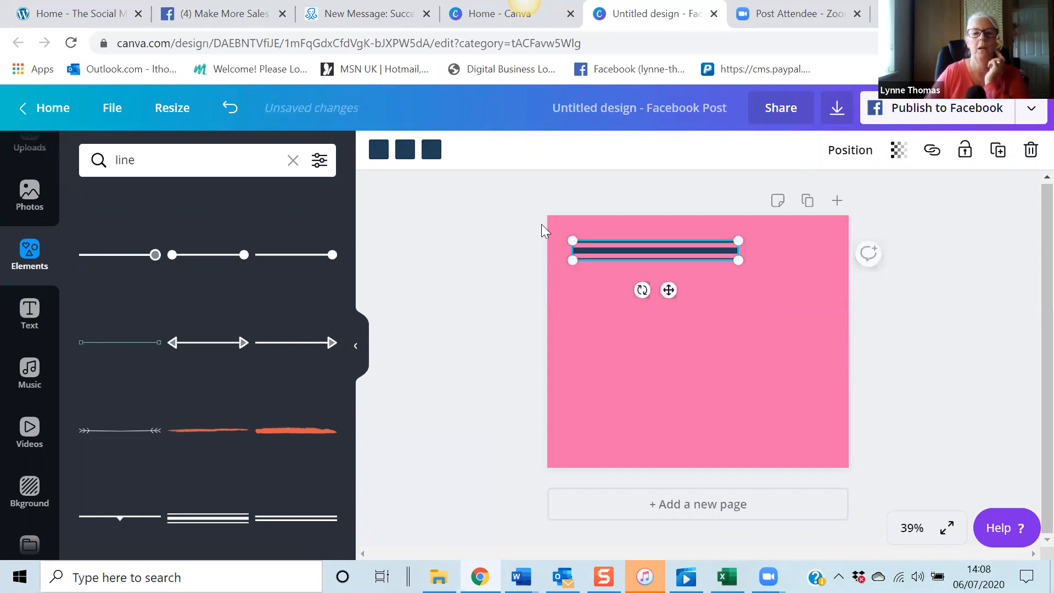
click(378, 151)
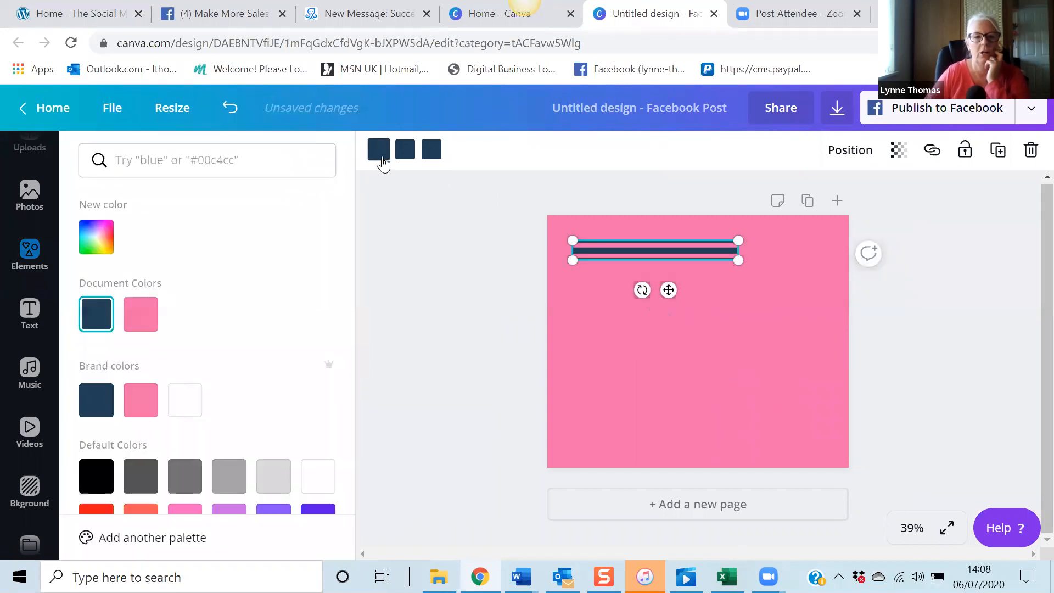
click(194, 406)
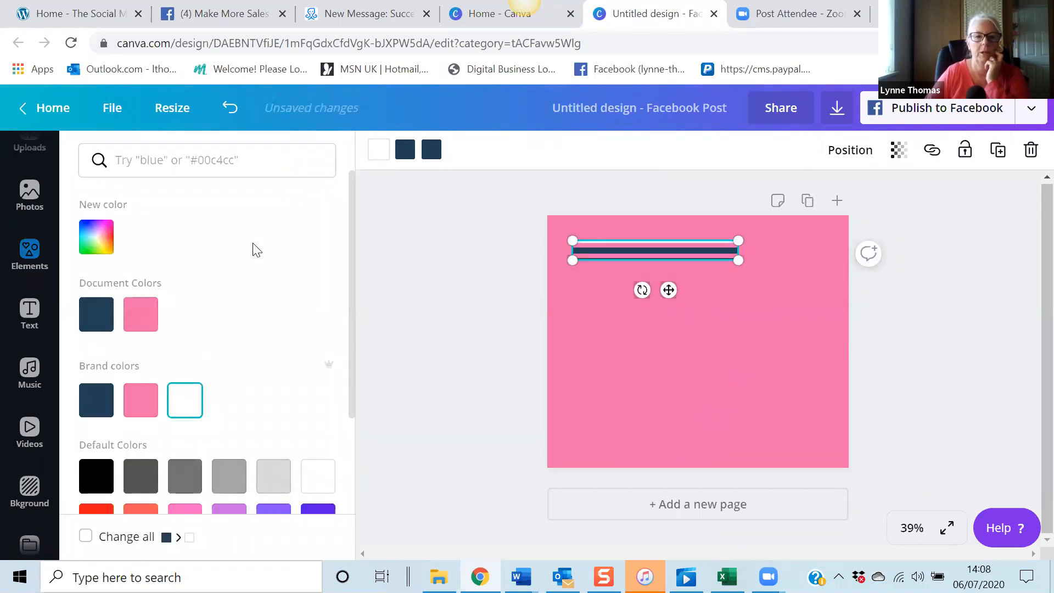
click(401, 156)
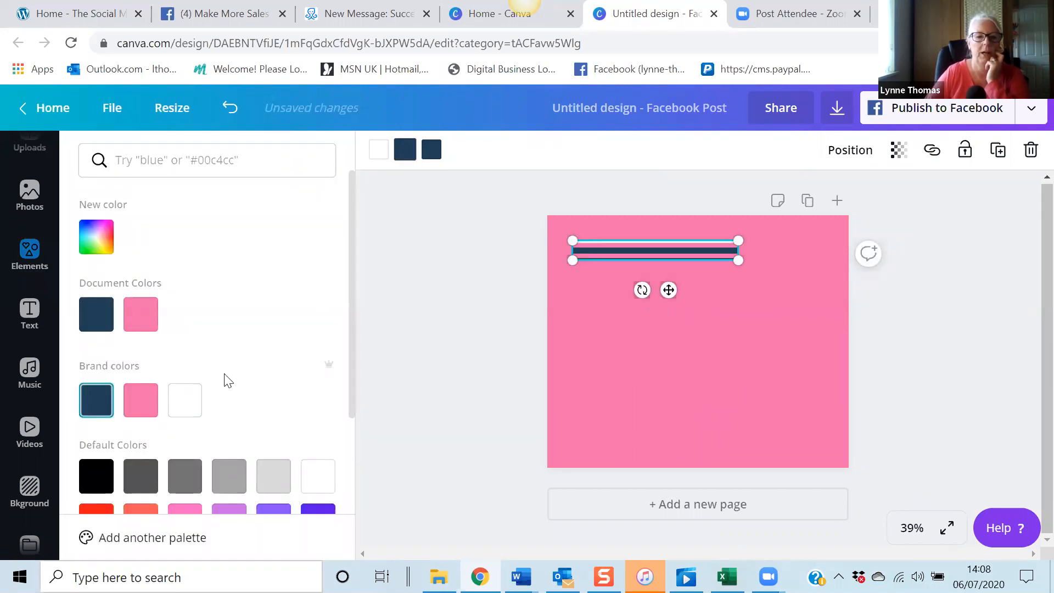
click(185, 403)
click(431, 156)
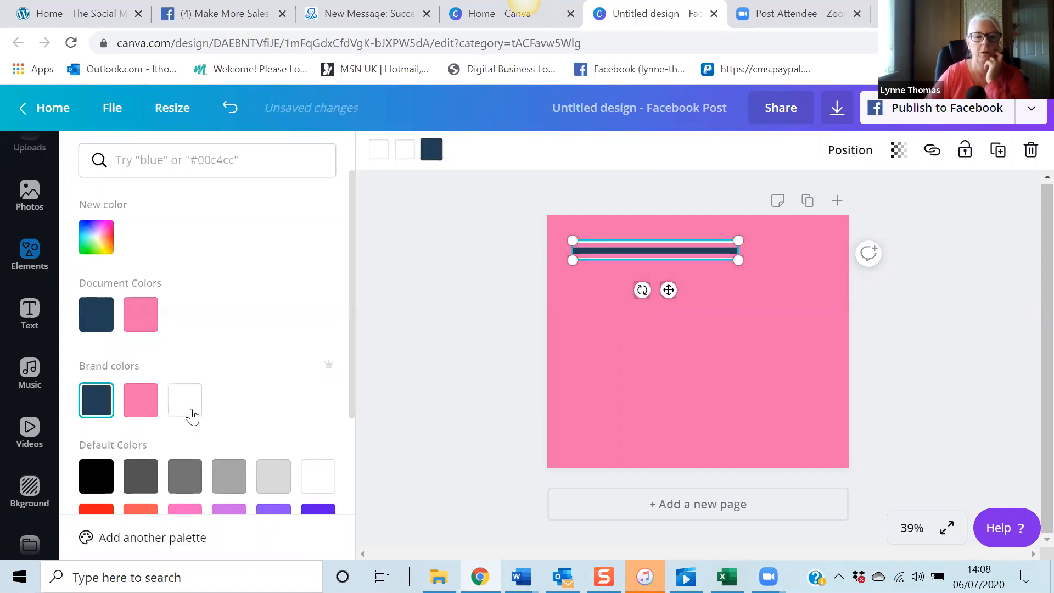
click(188, 409)
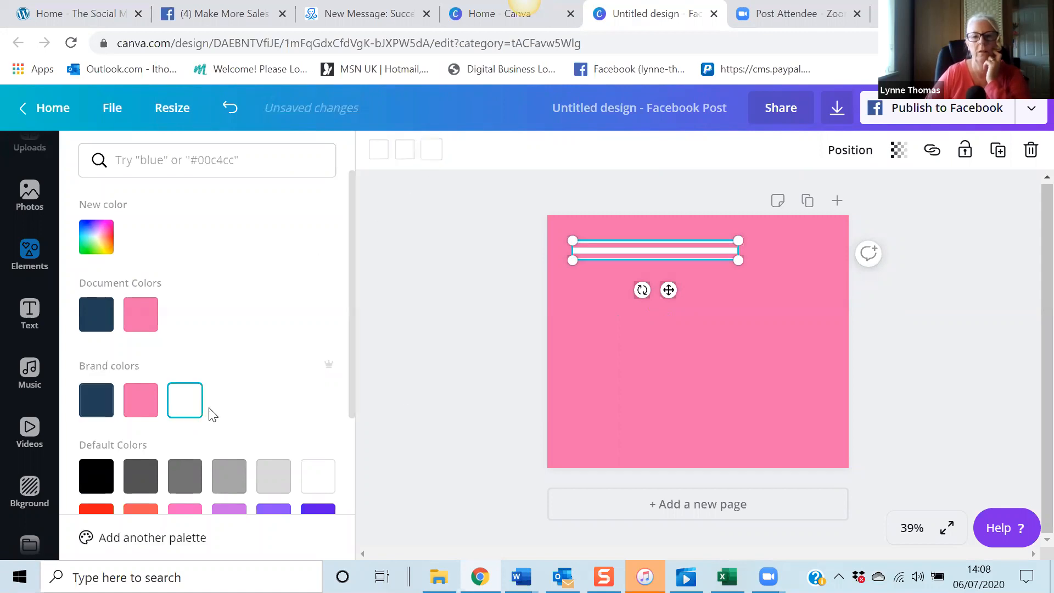
click(744, 327)
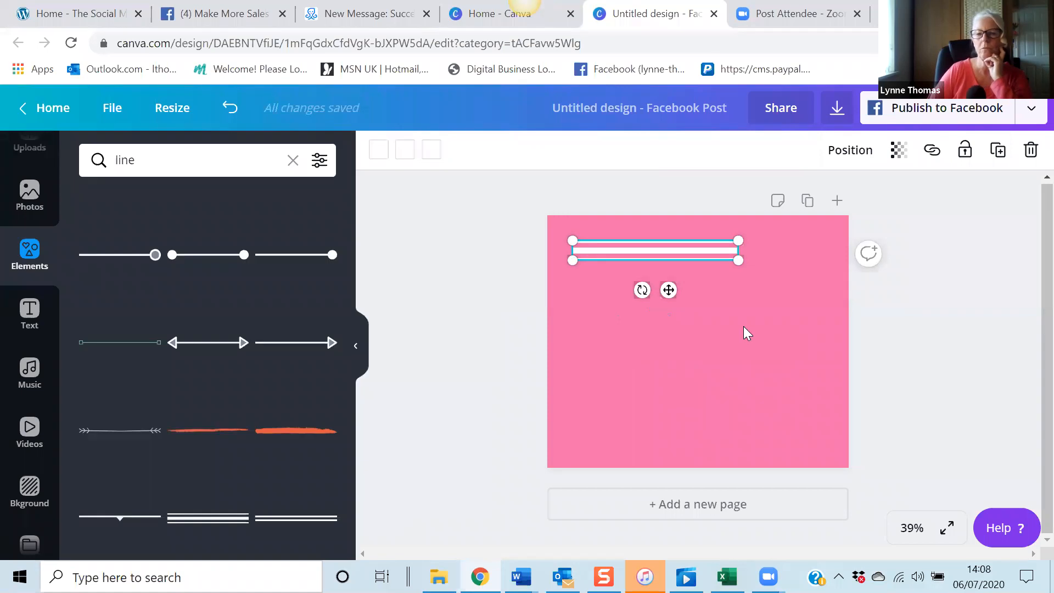
click(908, 338)
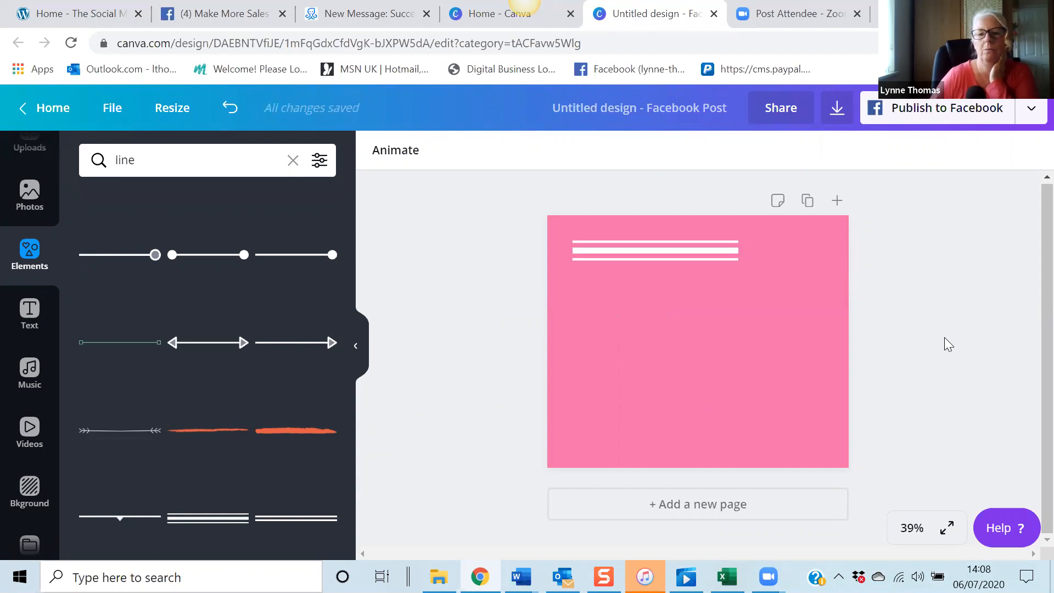
Step: Duplicate the white triple-line element and place the copy in the page's lower-right area
click(684, 252)
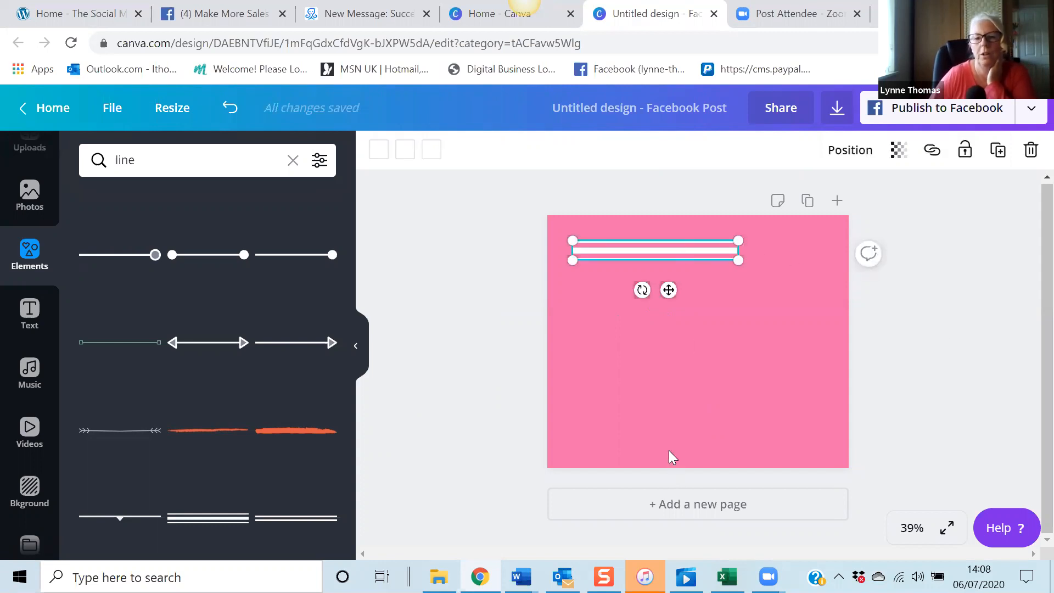
click(997, 151)
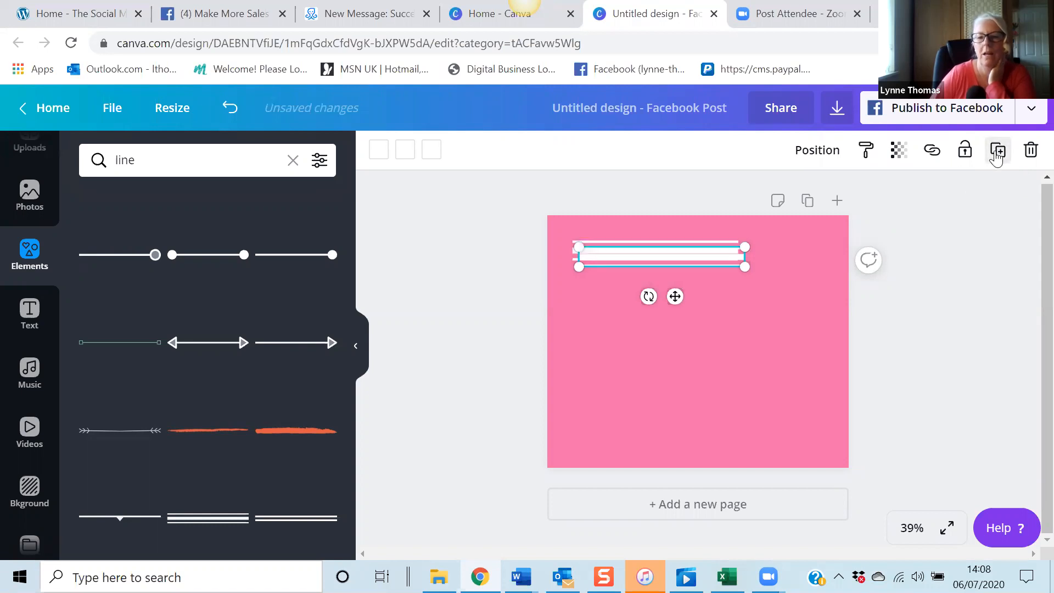
drag(675, 296, 818, 460)
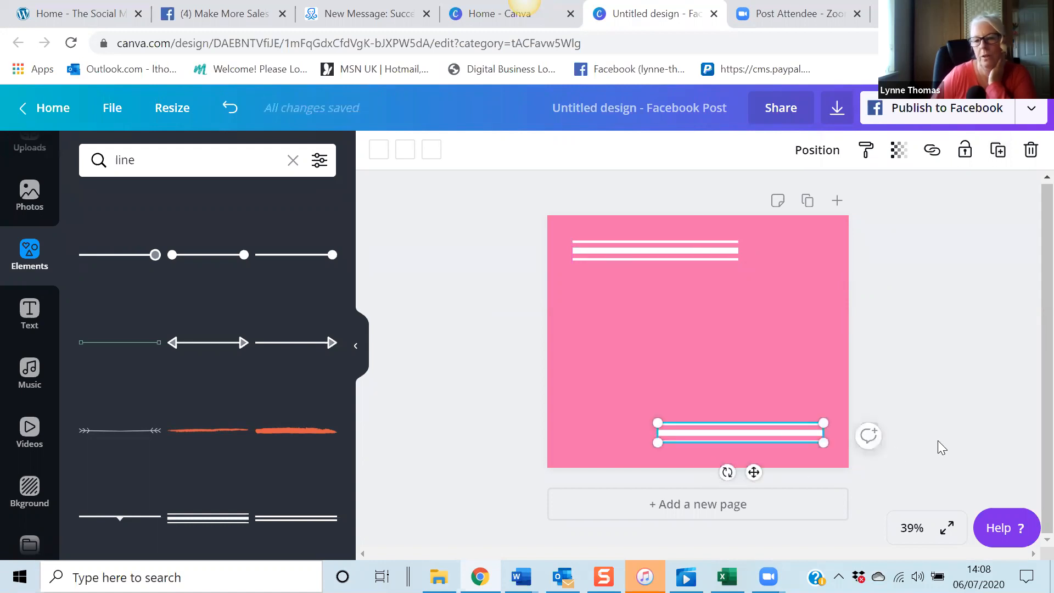
click(939, 445)
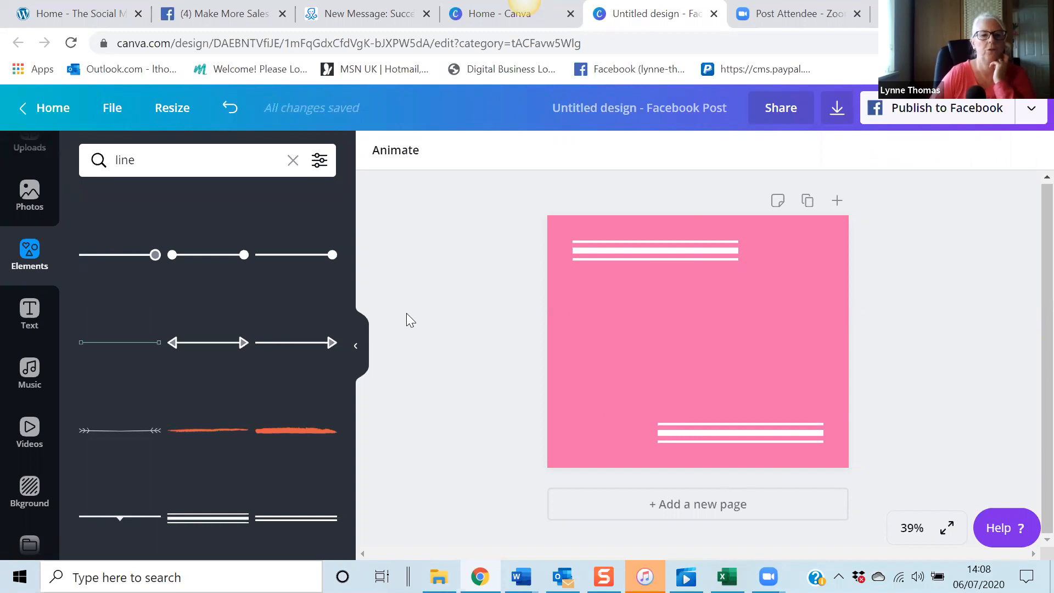
click(116, 161)
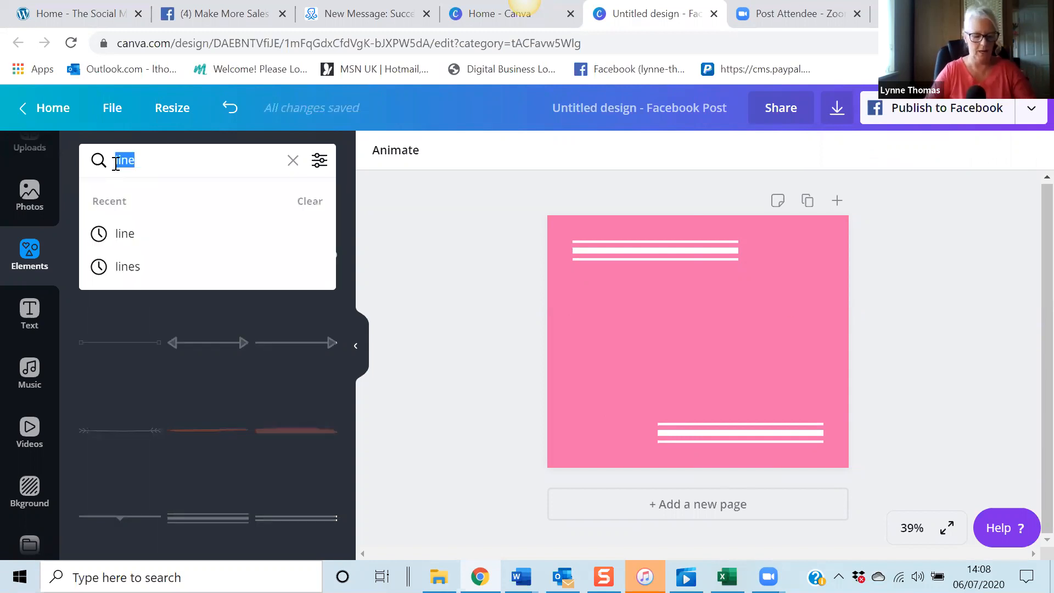
text(quott)
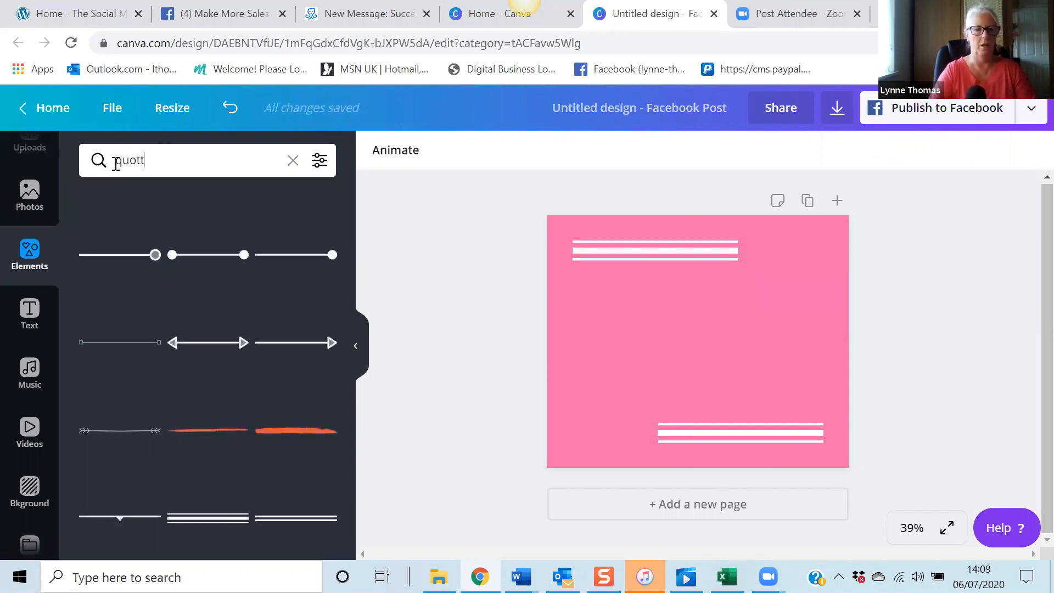
text(tion mqrkw)
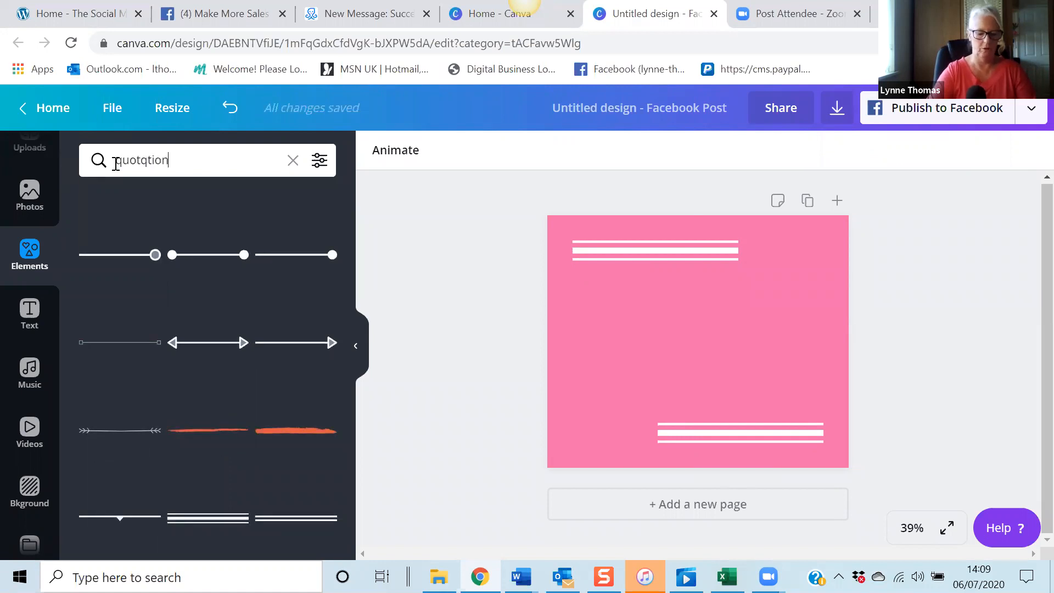
key(BackSpace)
key(BackSpace)
key(BackSpace)
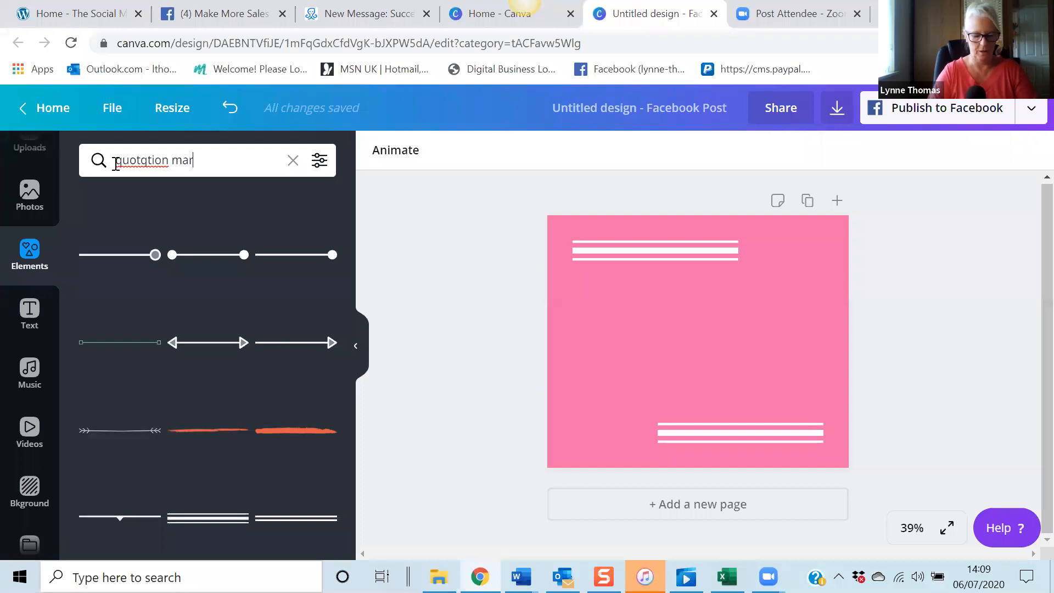
key(Return)
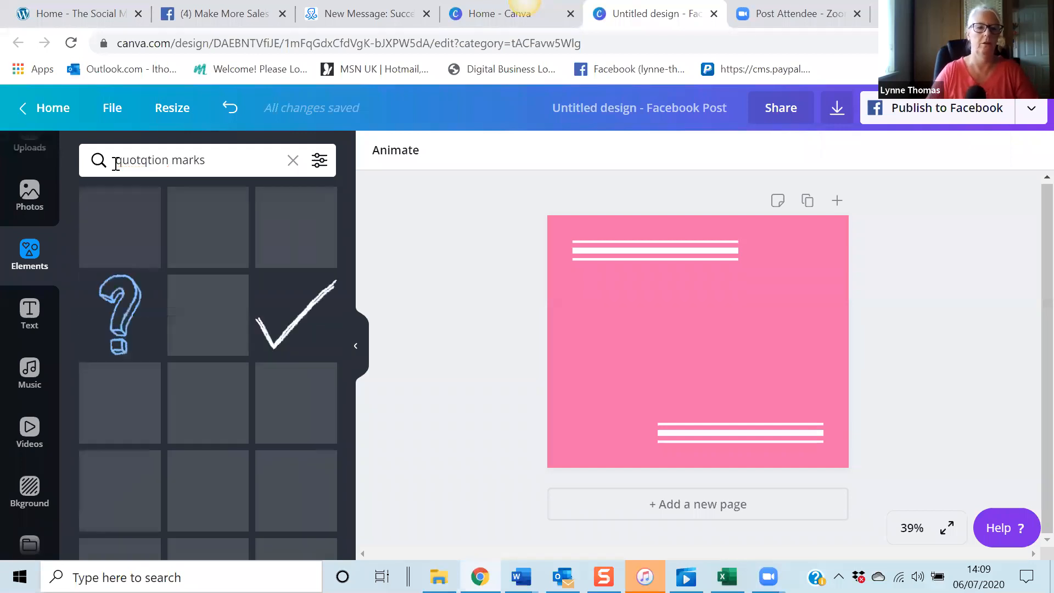
Step: Correct the misspelled element search term to "quotation marks" and run the search
drag(171, 158, 113, 160)
text(quotqtion)
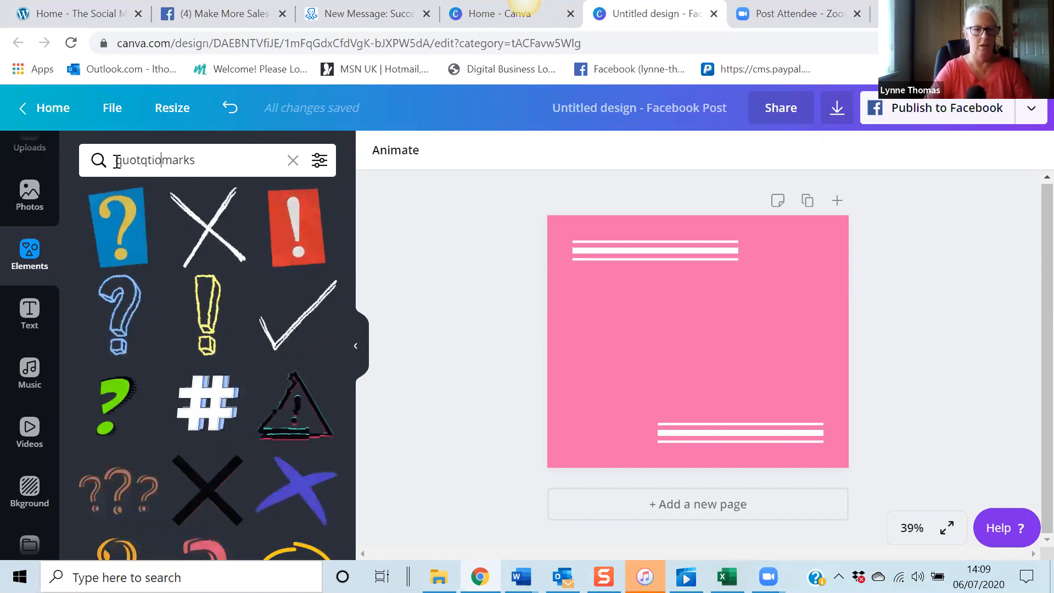
key(BackSpace)
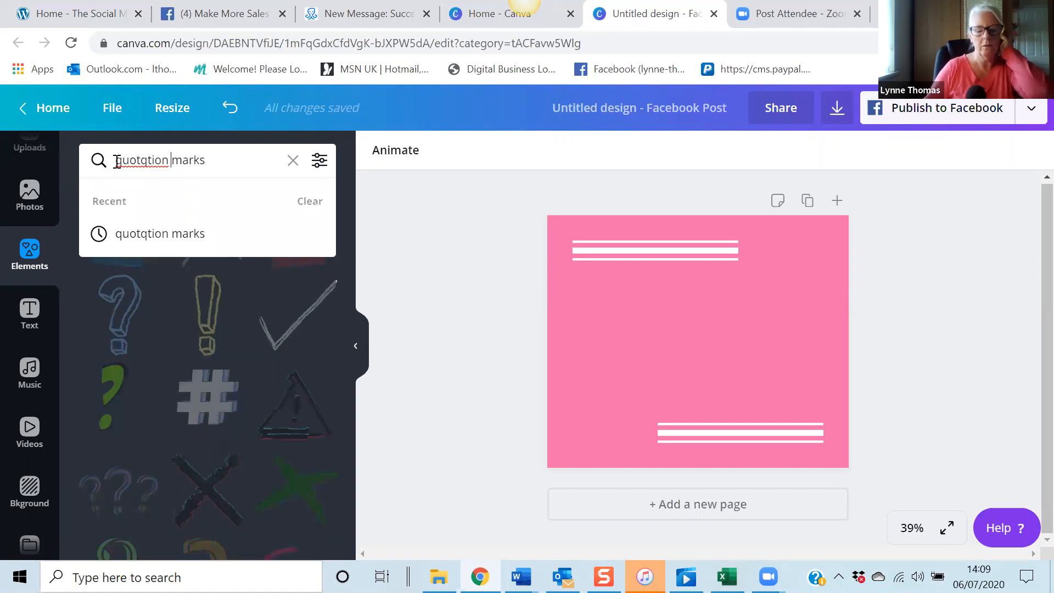
key(ctrl+BackSpace)
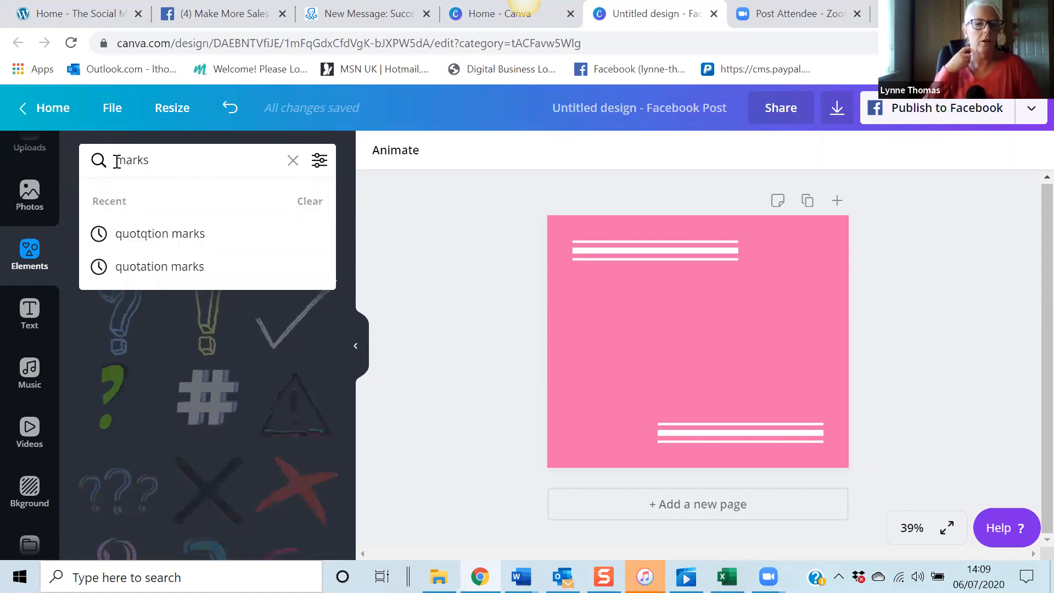
text(quot)
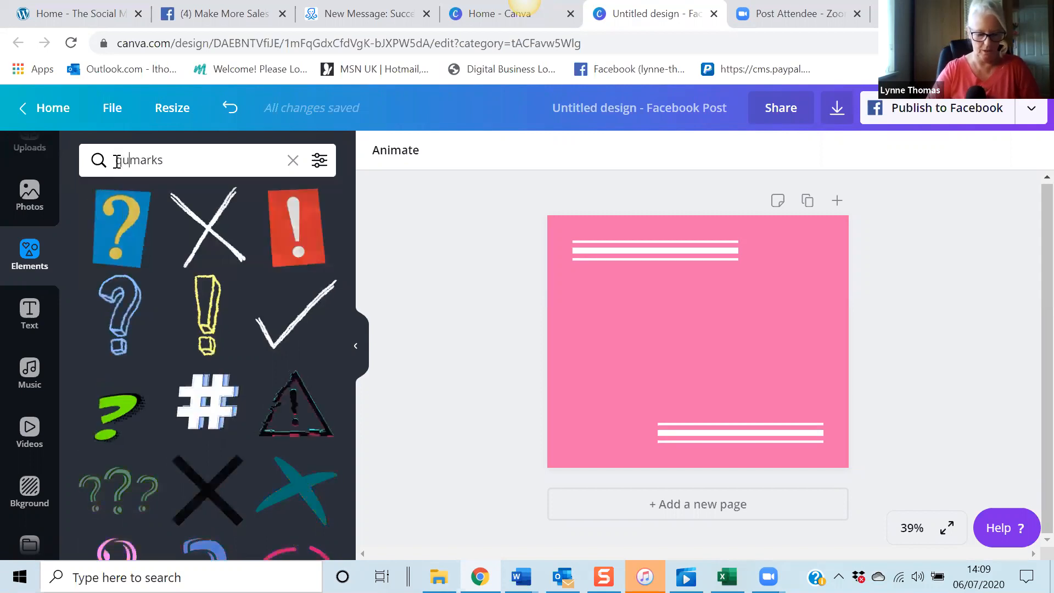
text(ation)
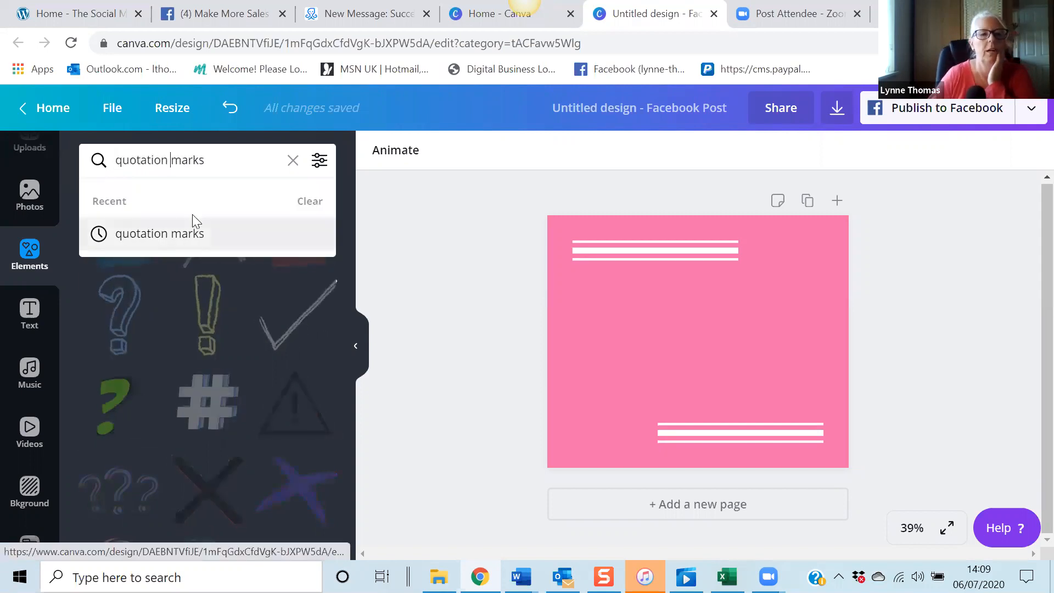
key(End)
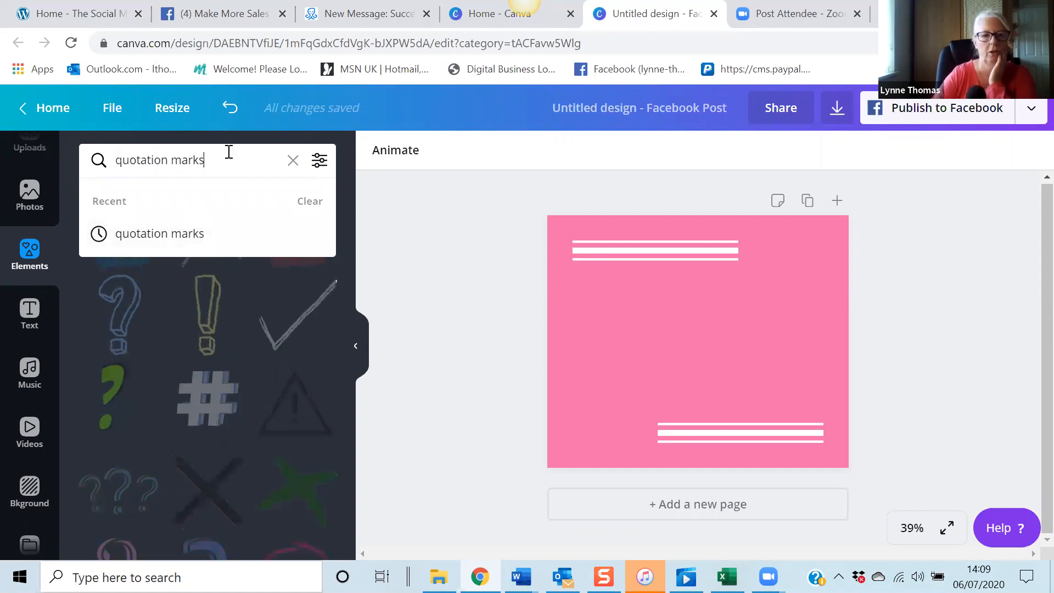
key(Return)
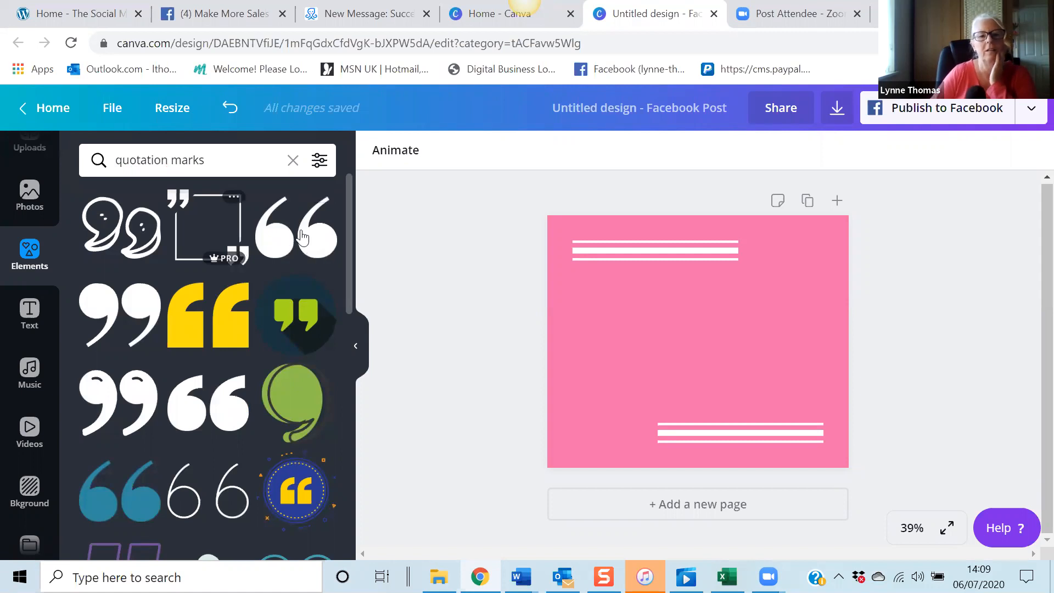
Step: Add the white curved opening quotation marks, shrink them and align them under the left end of the upper lines
click(274, 251)
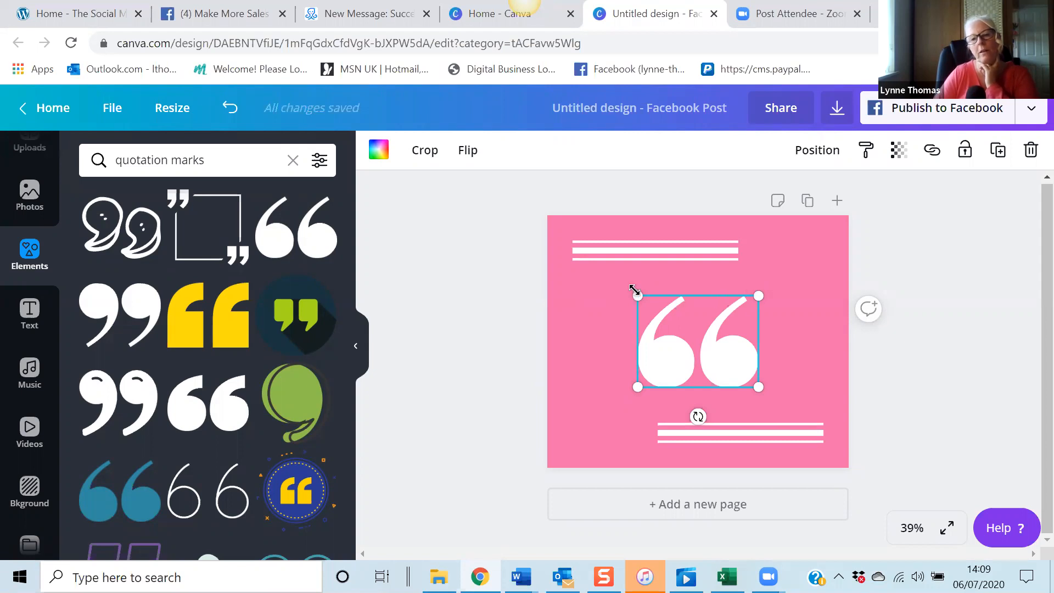
drag(637, 296, 719, 367)
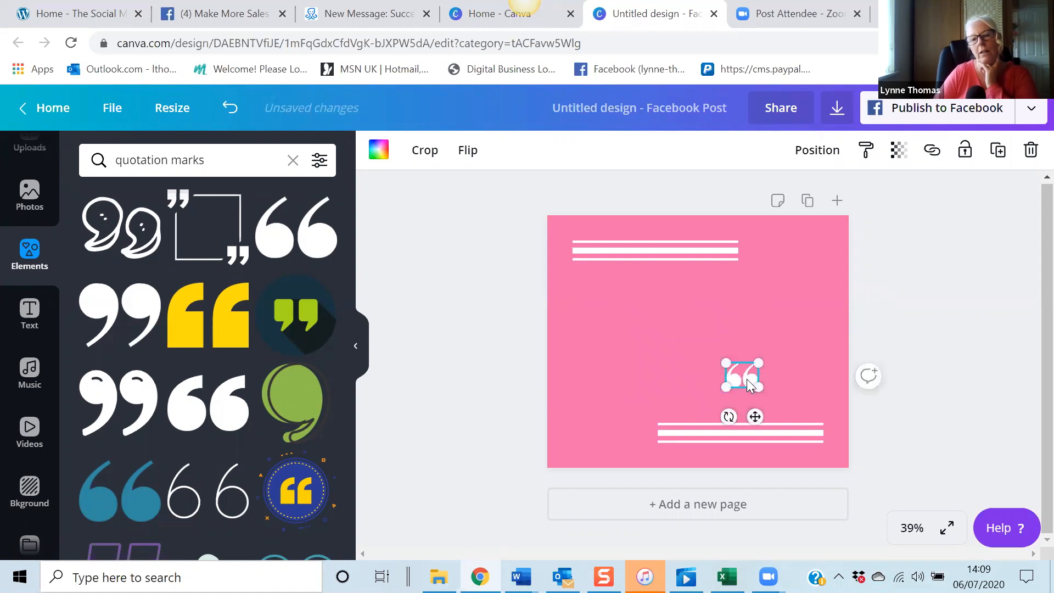
drag(757, 417, 612, 321)
drag(593, 273, 589, 278)
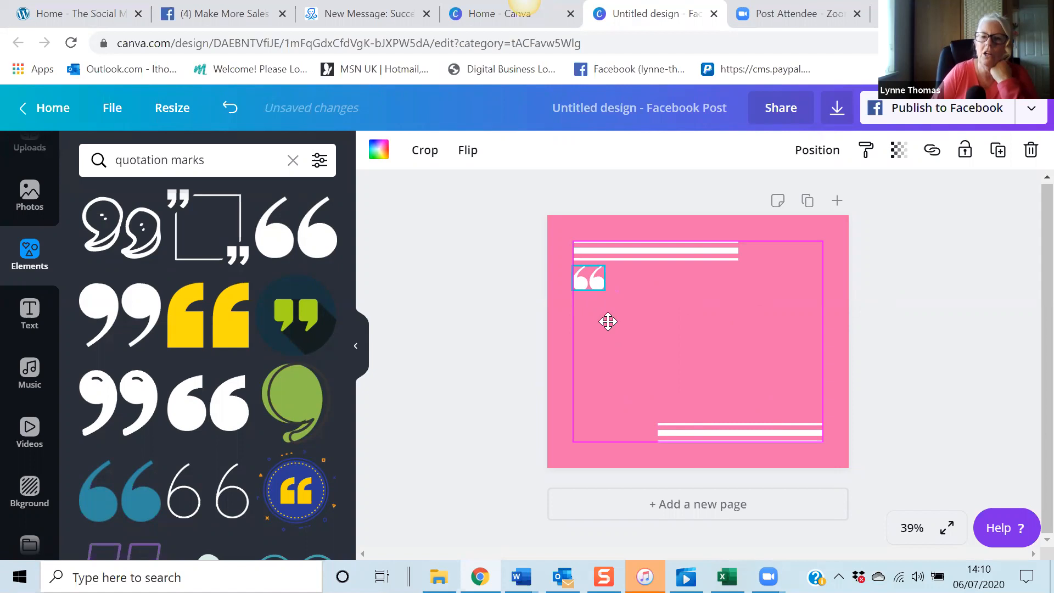
drag(608, 321, 608, 321)
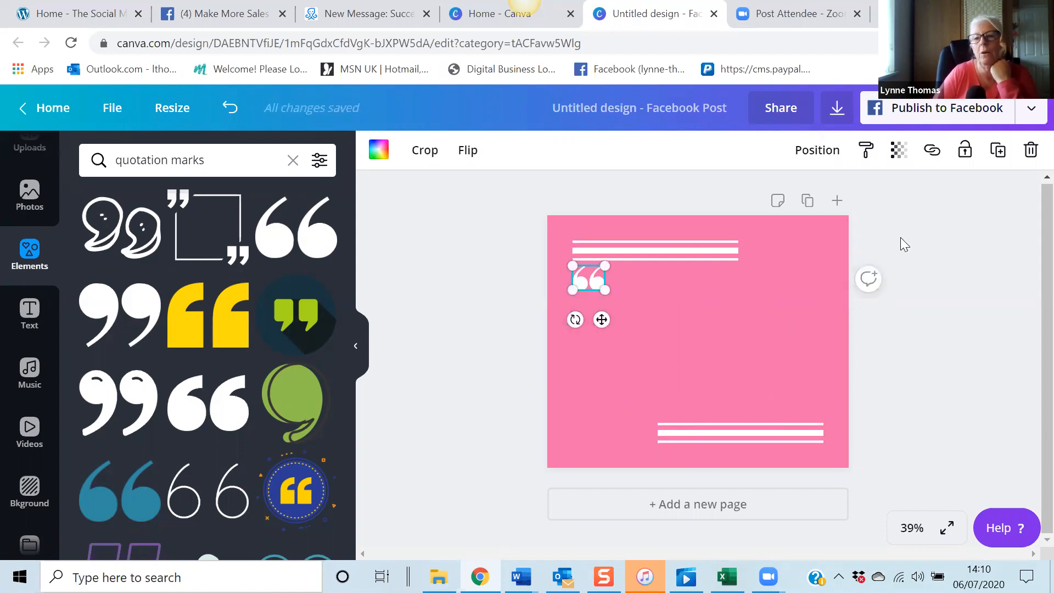
Step: Duplicate the quotation marks, rotate the copy by -180° and place it above the right end of the lower lines
click(998, 152)
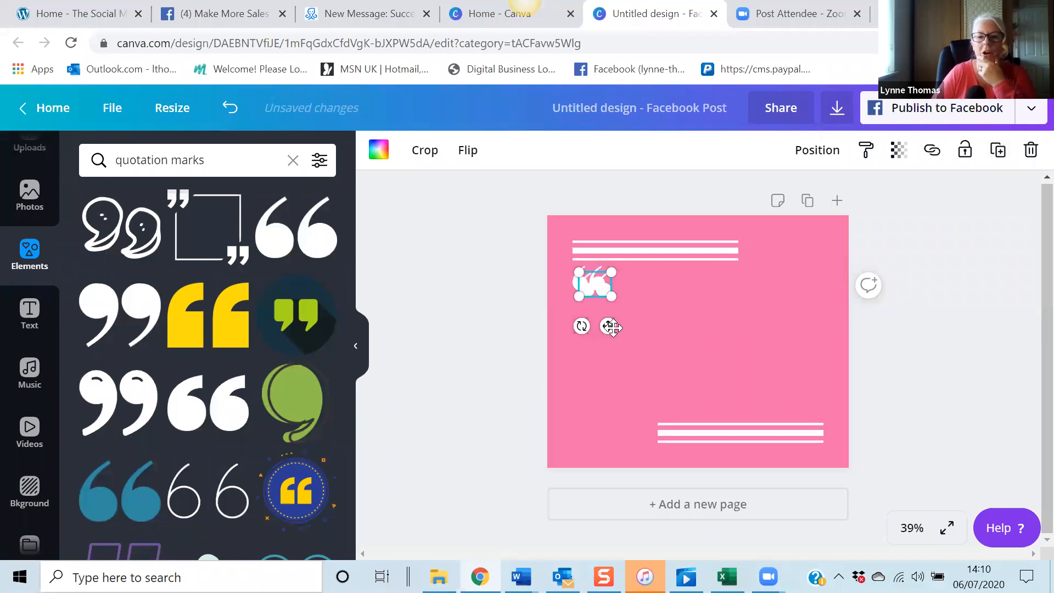
drag(665, 346, 807, 369)
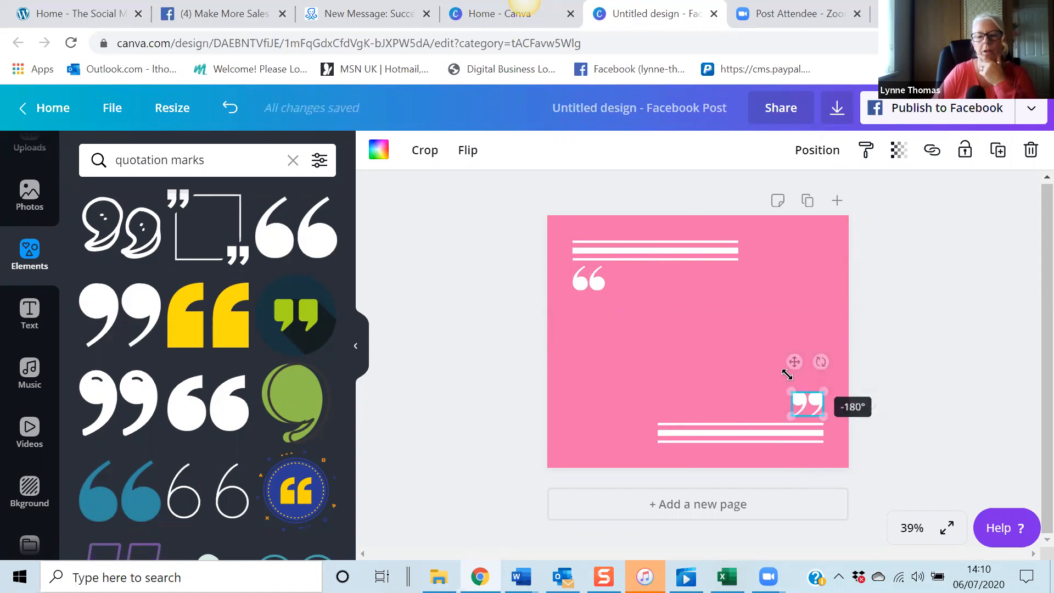
click(693, 376)
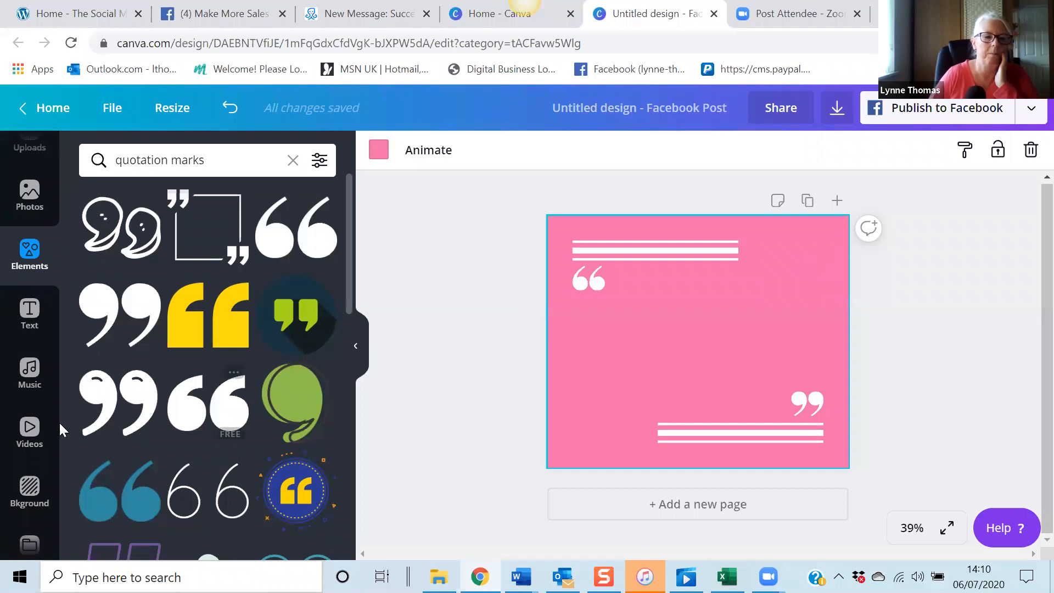
Step: Show the library of uploaded images for use on the page
scroll(34, 433, down, 3)
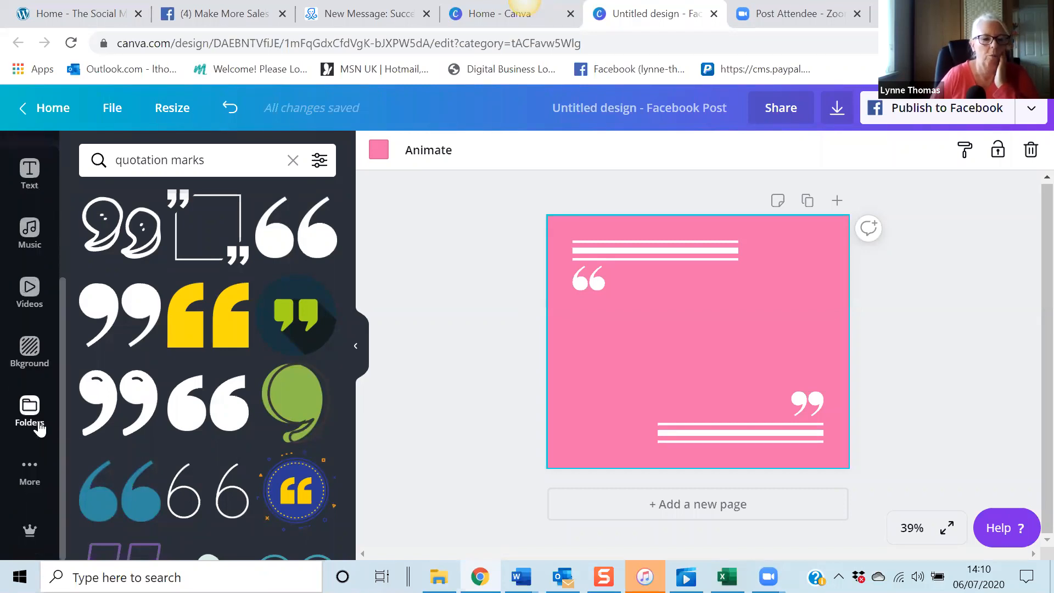
scroll(32, 412, up, 3)
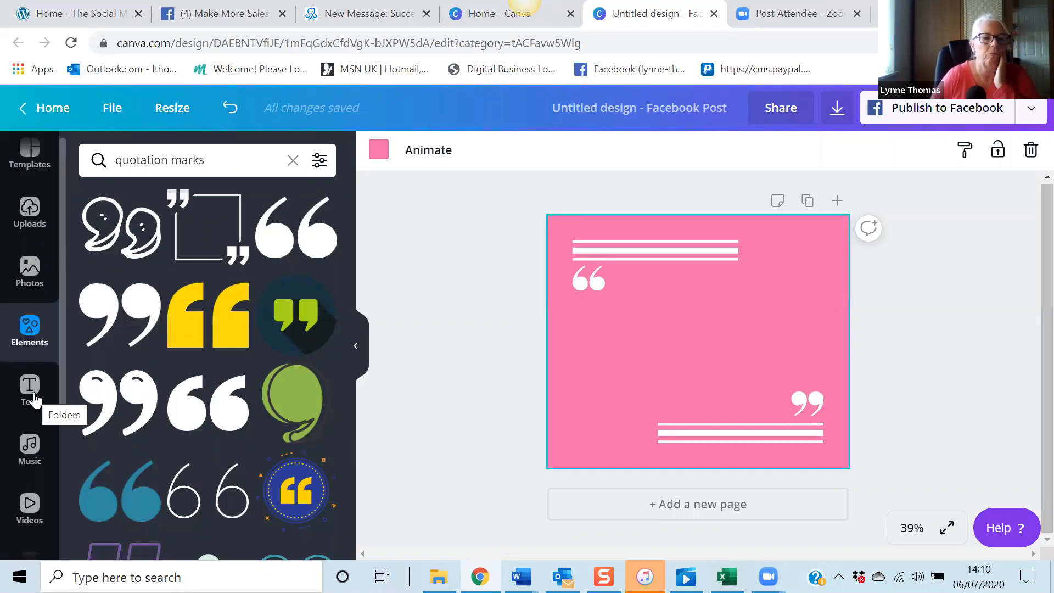
click(24, 220)
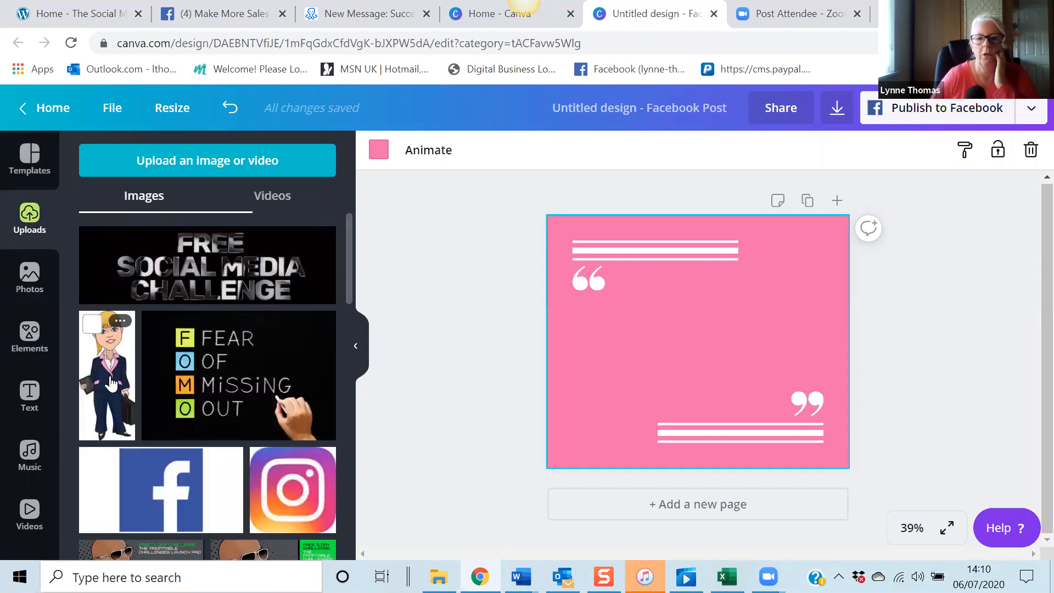
click(111, 383)
drag(657, 247, 734, 326)
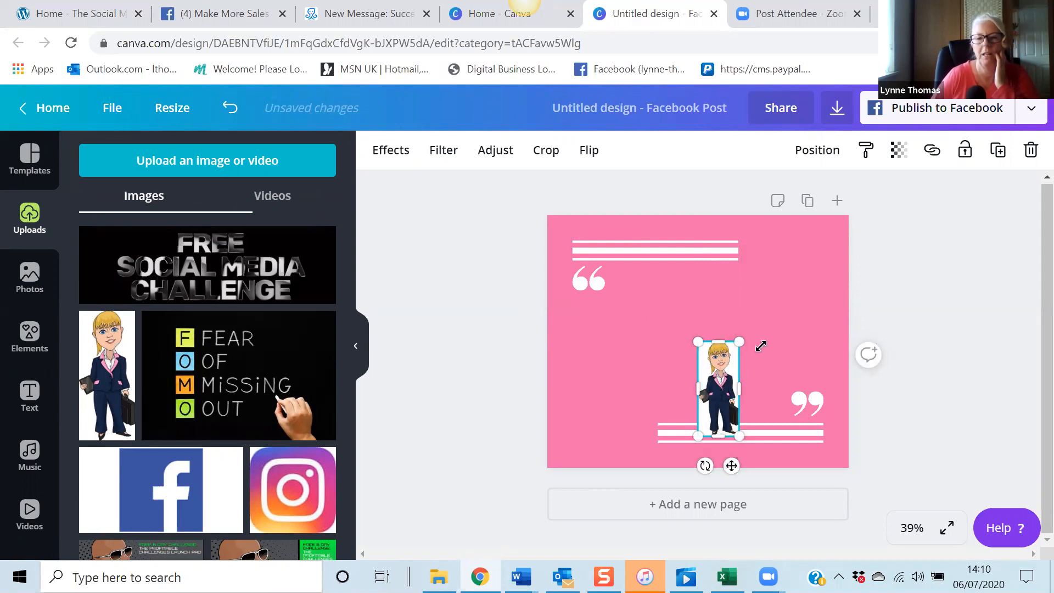
click(1031, 150)
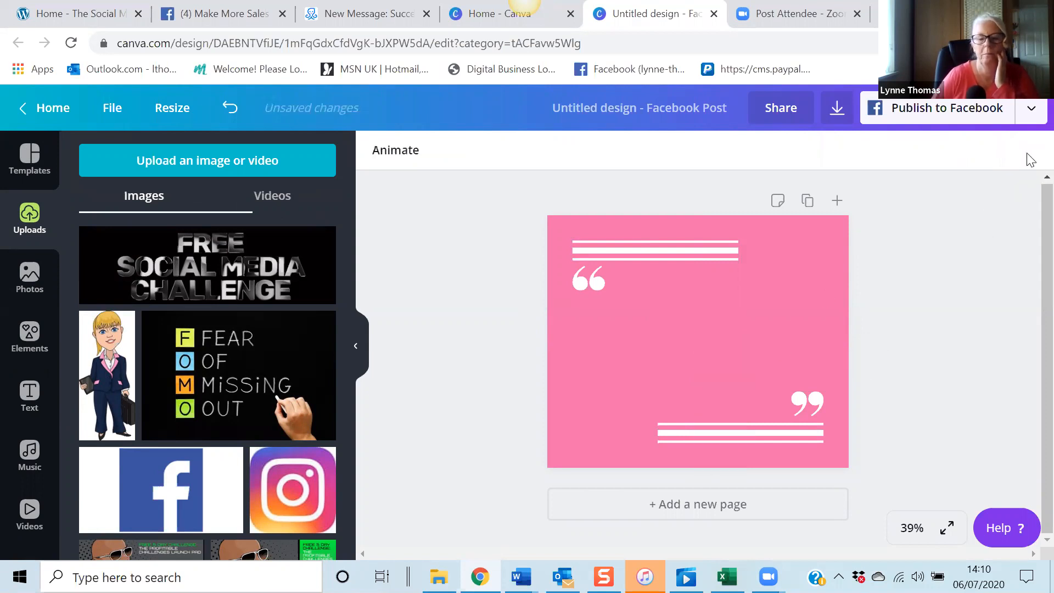
Step: Find the pointing cartoon woman with the transparent background among the uploaded images and add it to the page
scroll(164, 384, down, 10)
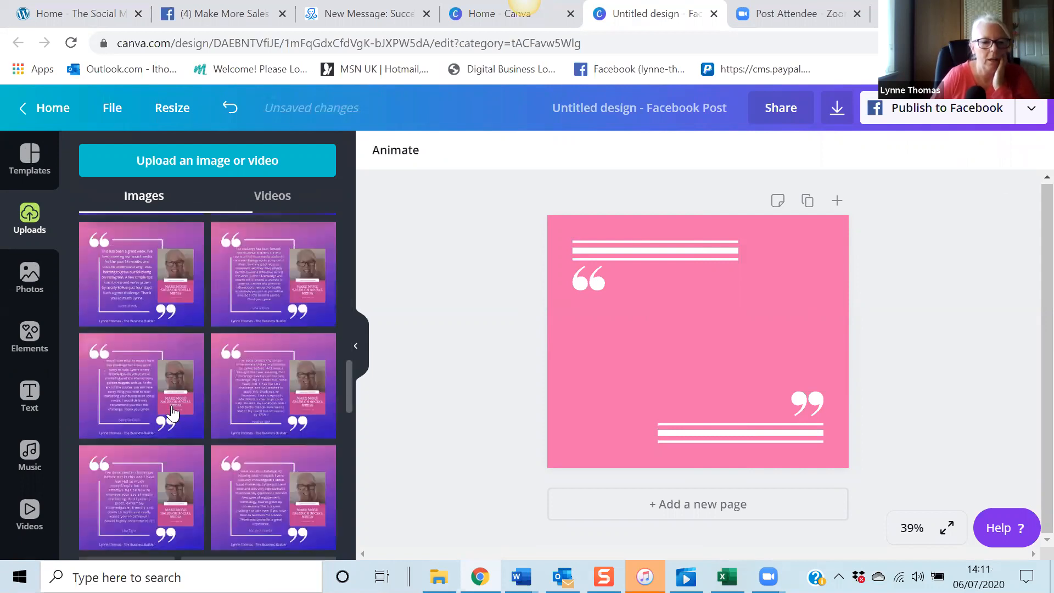
scroll(165, 407, down, 10)
scroll(160, 410, down, 10)
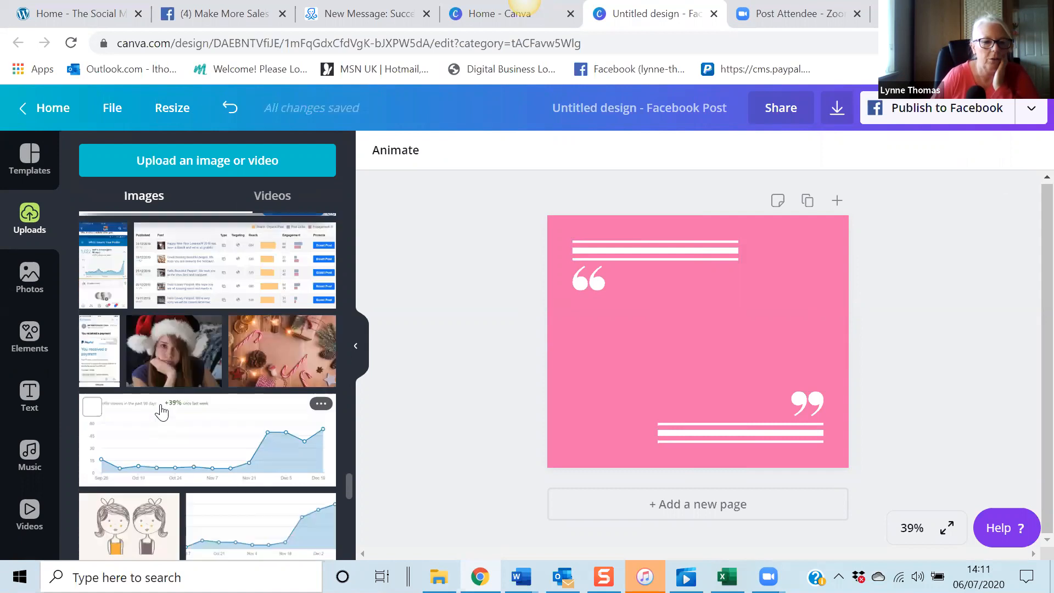
scroll(160, 410, down, 10)
scroll(161, 411, down, 10)
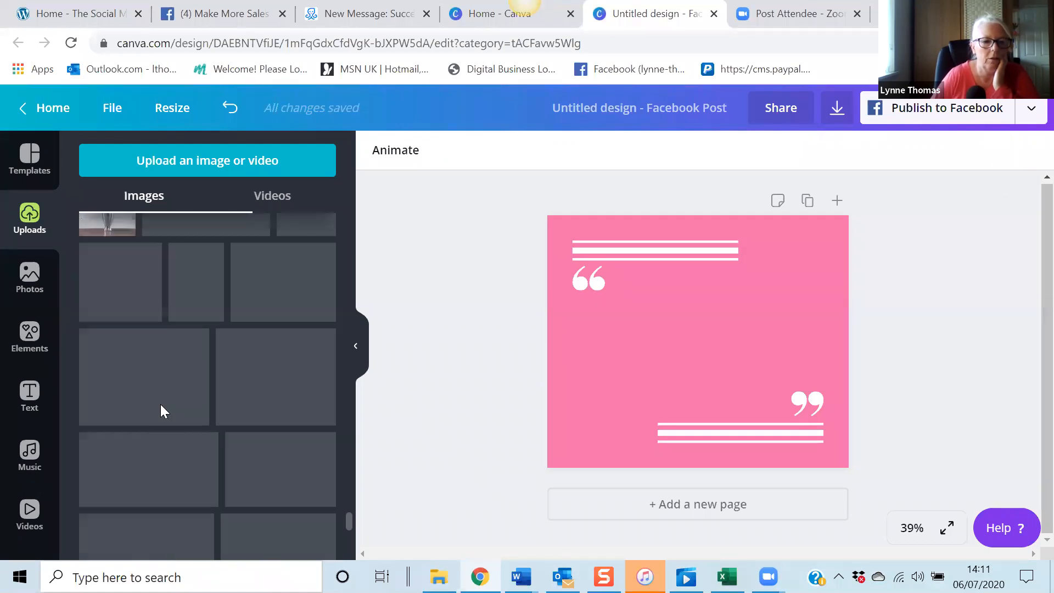
scroll(160, 404, down, 10)
scroll(162, 411, down, 5)
scroll(162, 412, down, 5)
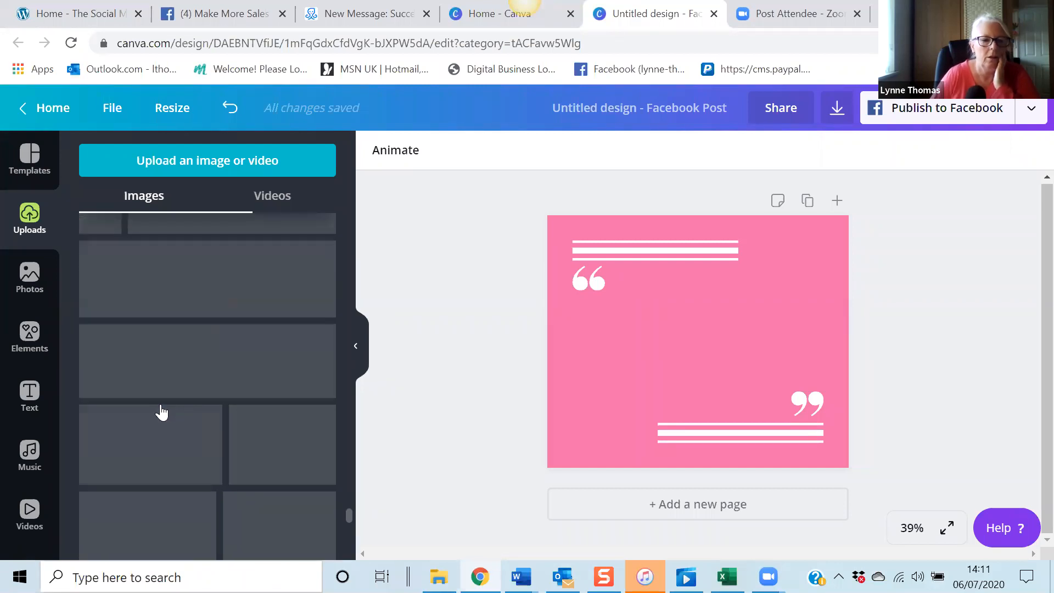
scroll(161, 412, down, 5)
scroll(160, 412, down, 5)
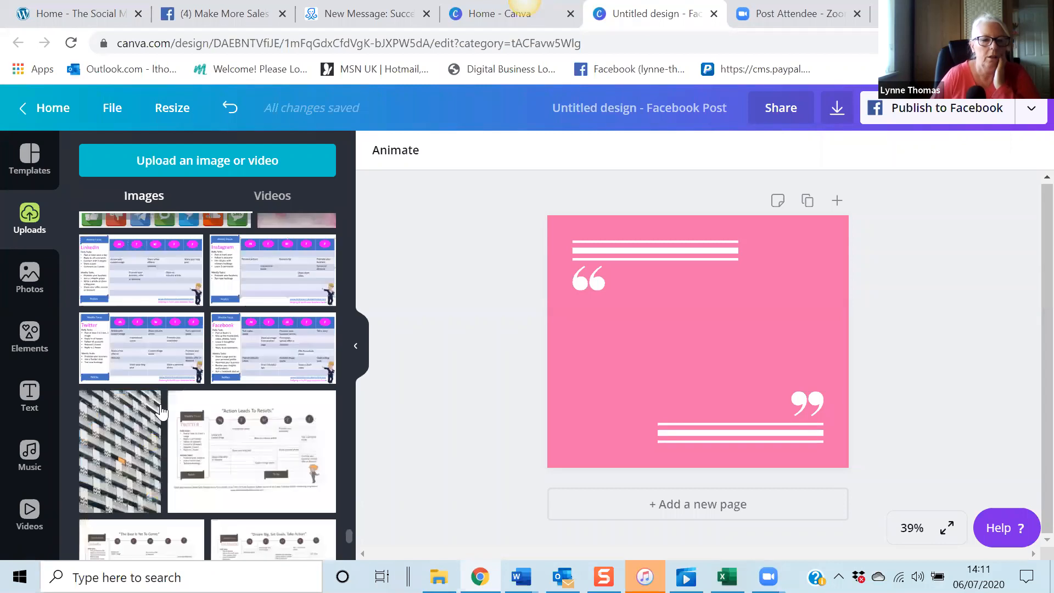
scroll(161, 411, down, 5)
scroll(160, 406, down, 5)
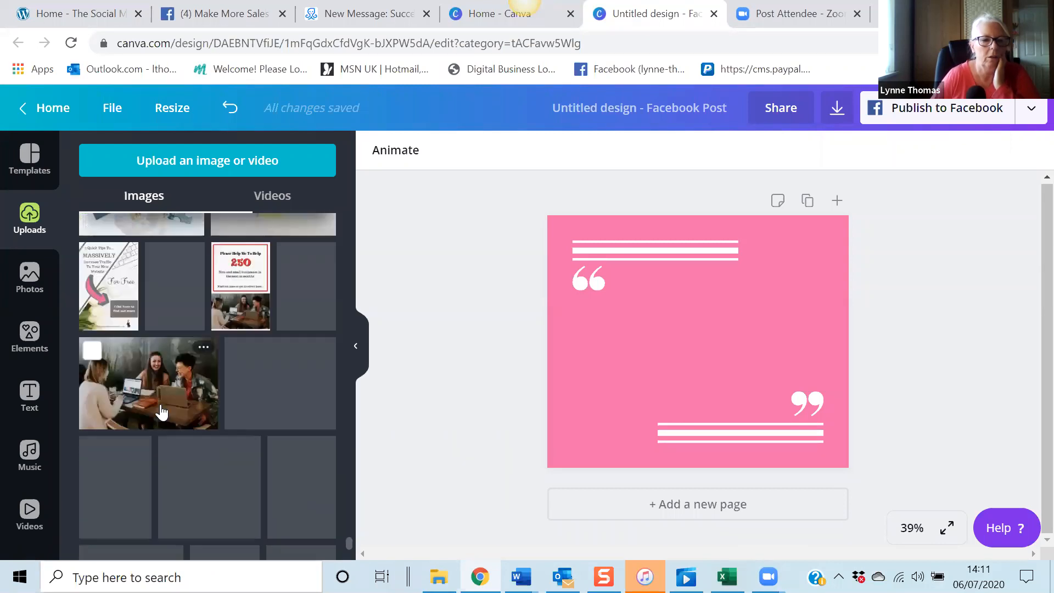
scroll(161, 407, down, 5)
scroll(160, 404, down, 5)
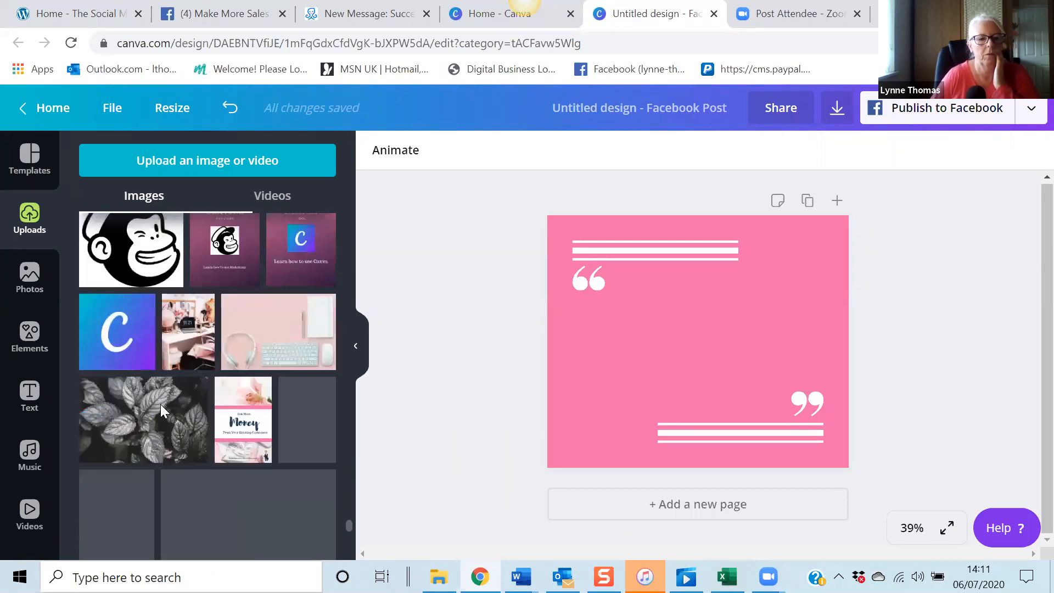
scroll(160, 406, down, 5)
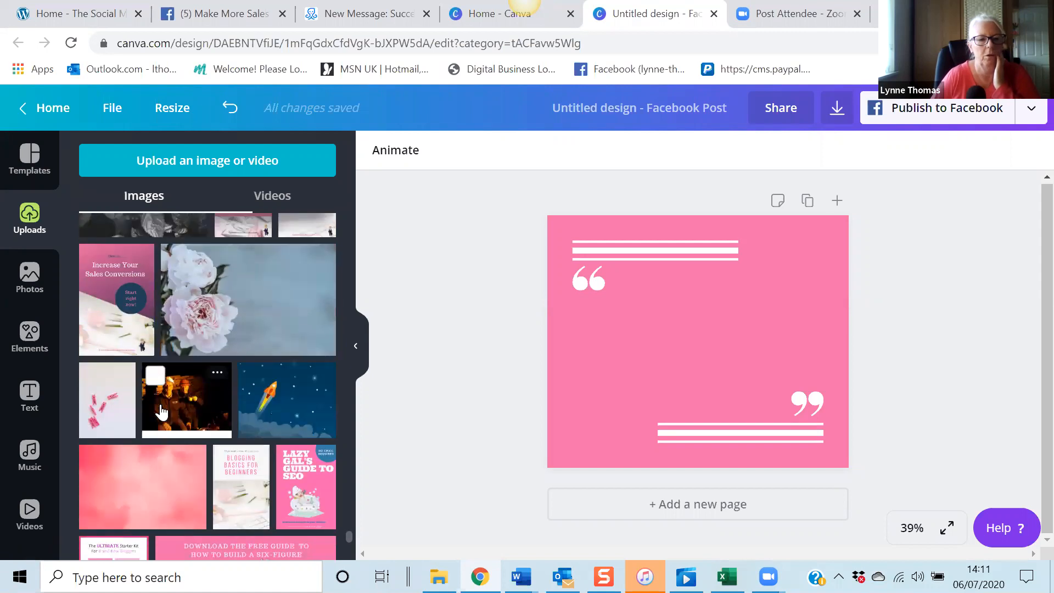
scroll(161, 412, down, 5)
scroll(167, 412, down, 5)
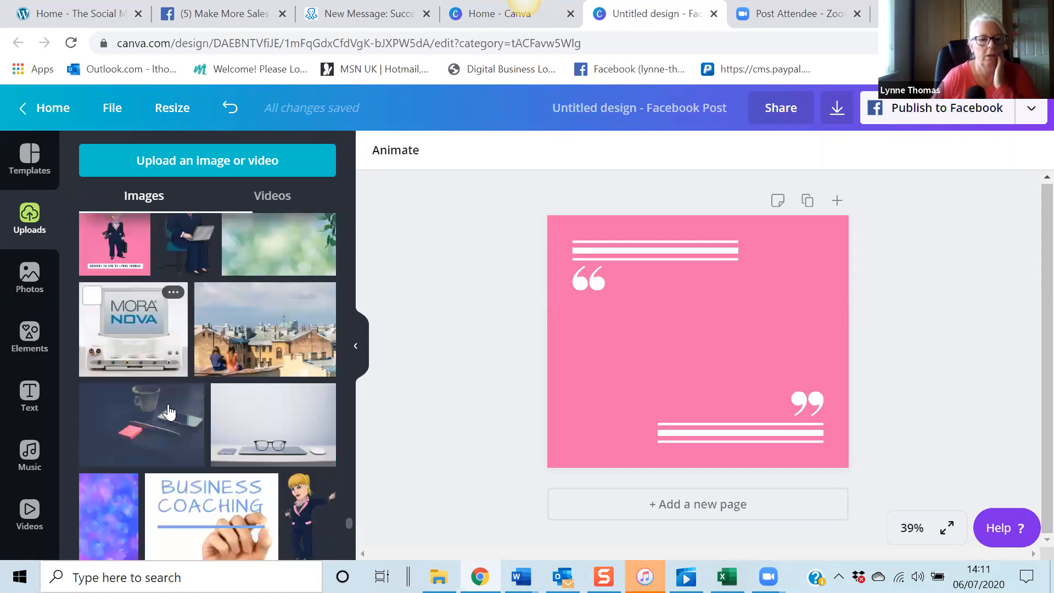
scroll(168, 412, down, 5)
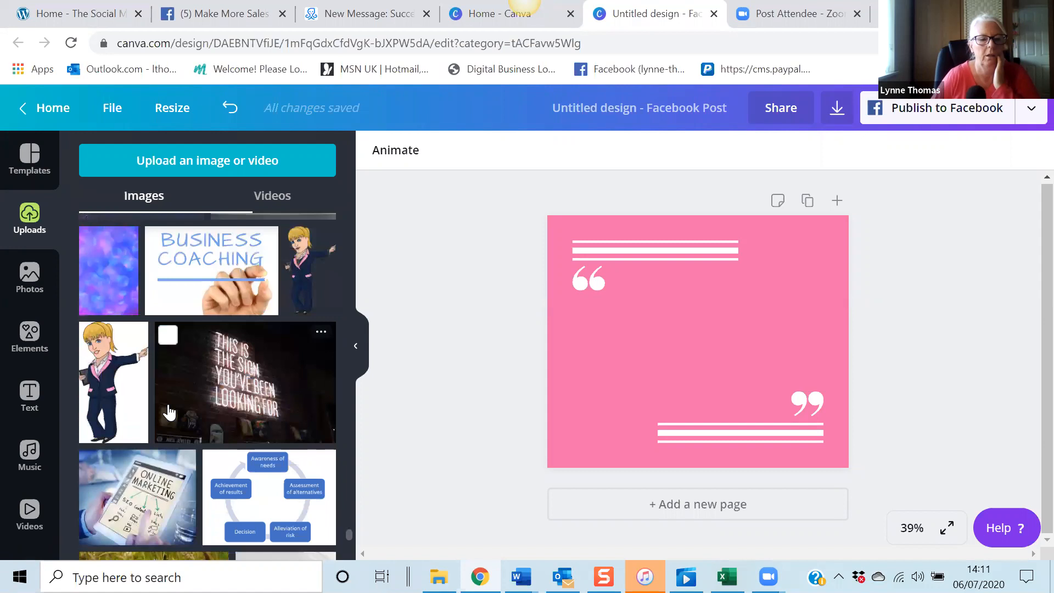
click(288, 302)
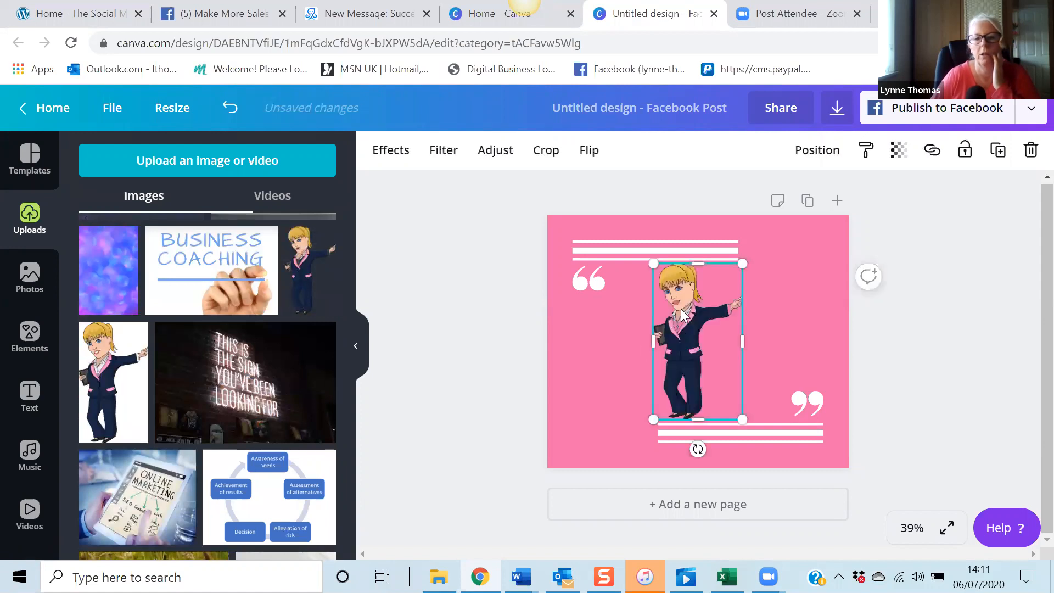
Step: Shrink the cartoon woman to a small figure in the page's lower-left corner, level with the lower white lines
drag(653, 264, 594, 384)
click(917, 350)
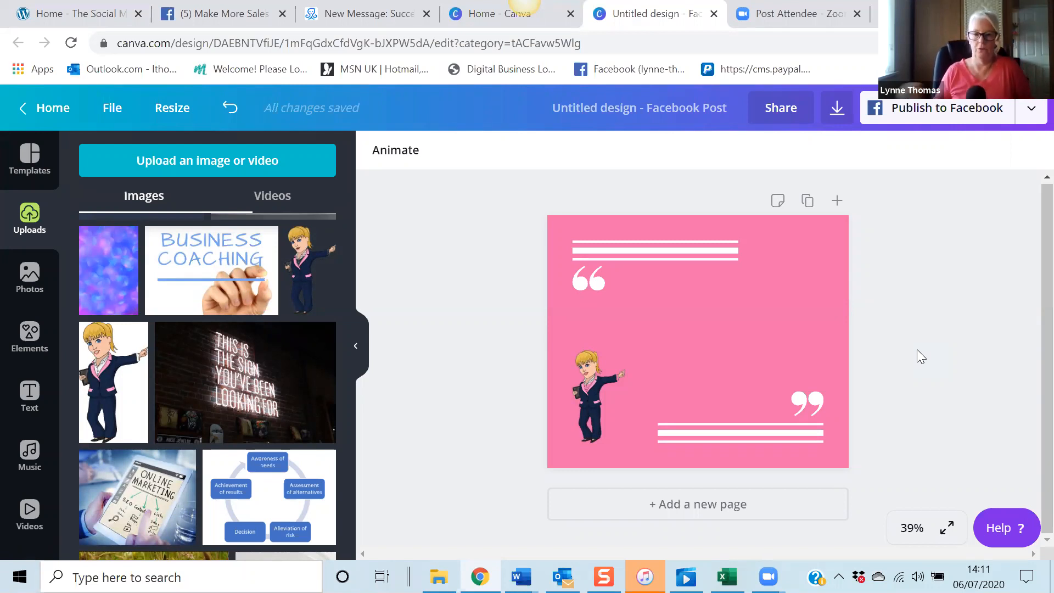
click(598, 403)
drag(625, 442, 608, 473)
click(930, 318)
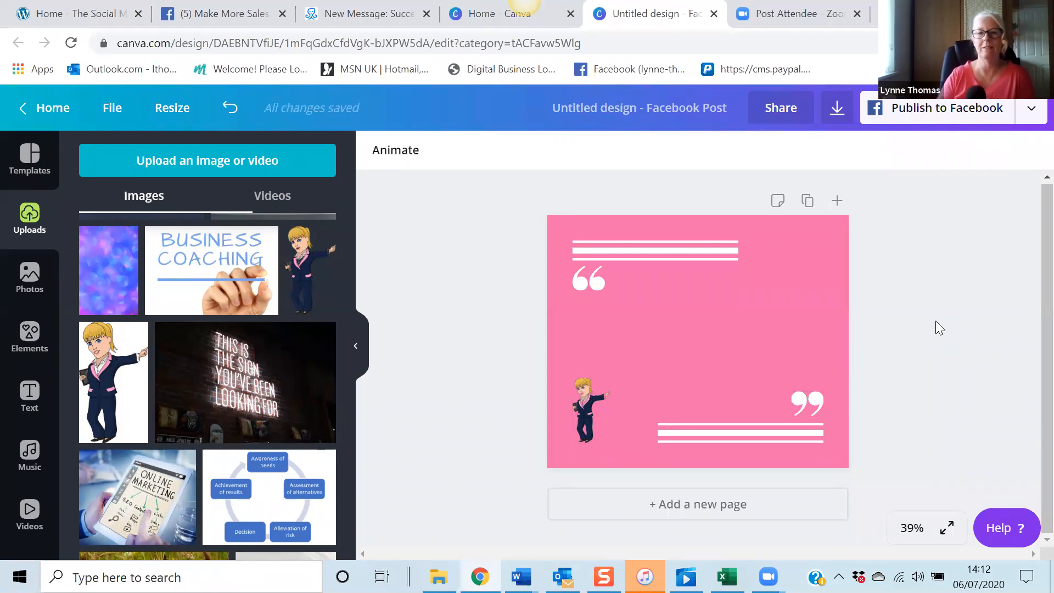
Step: Save the design to a new folder named "Templates 1"
click(112, 107)
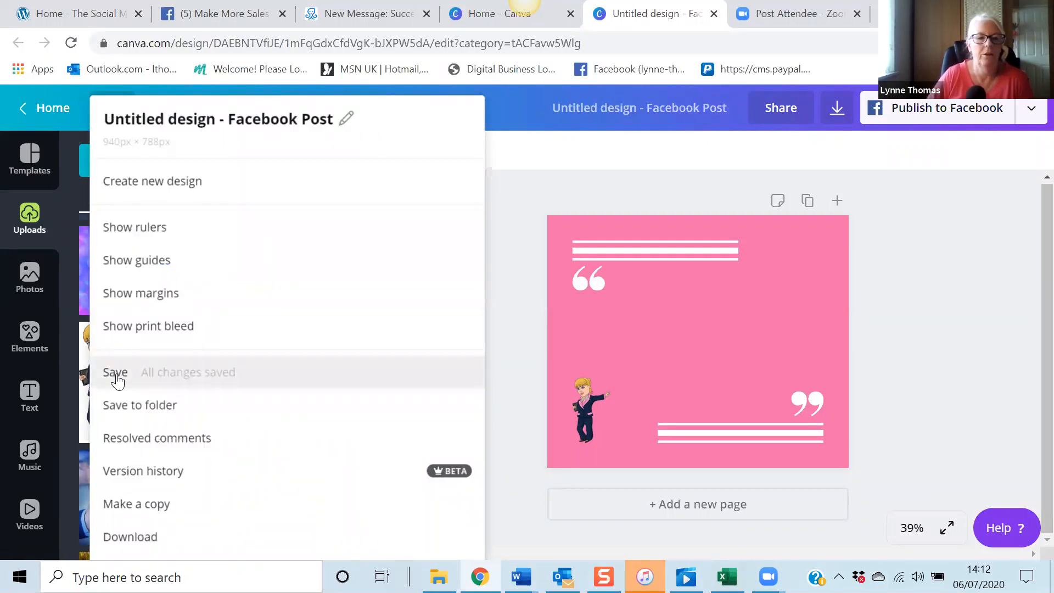
click(120, 408)
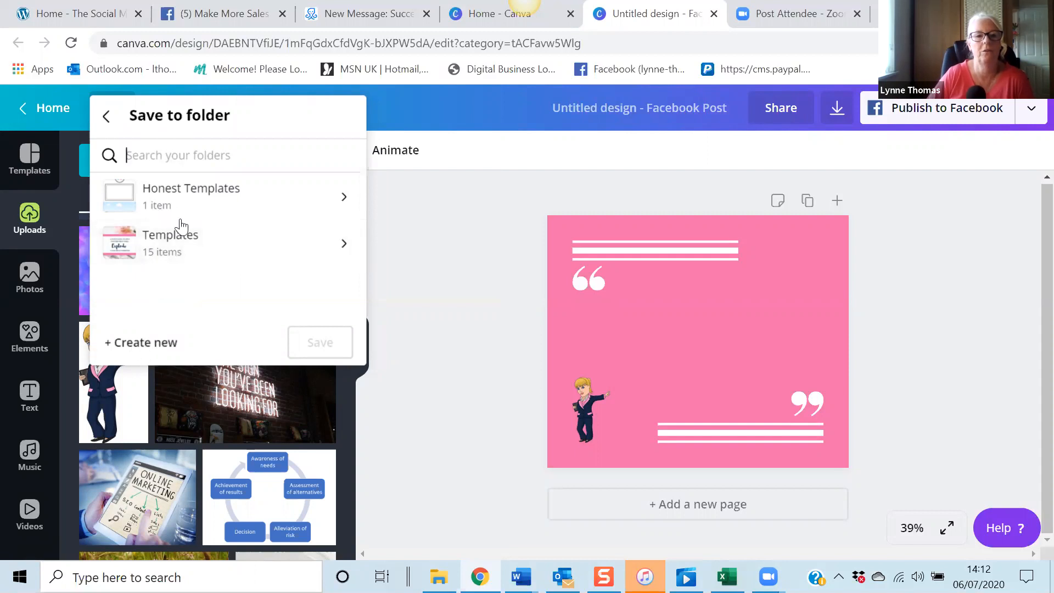
click(133, 342)
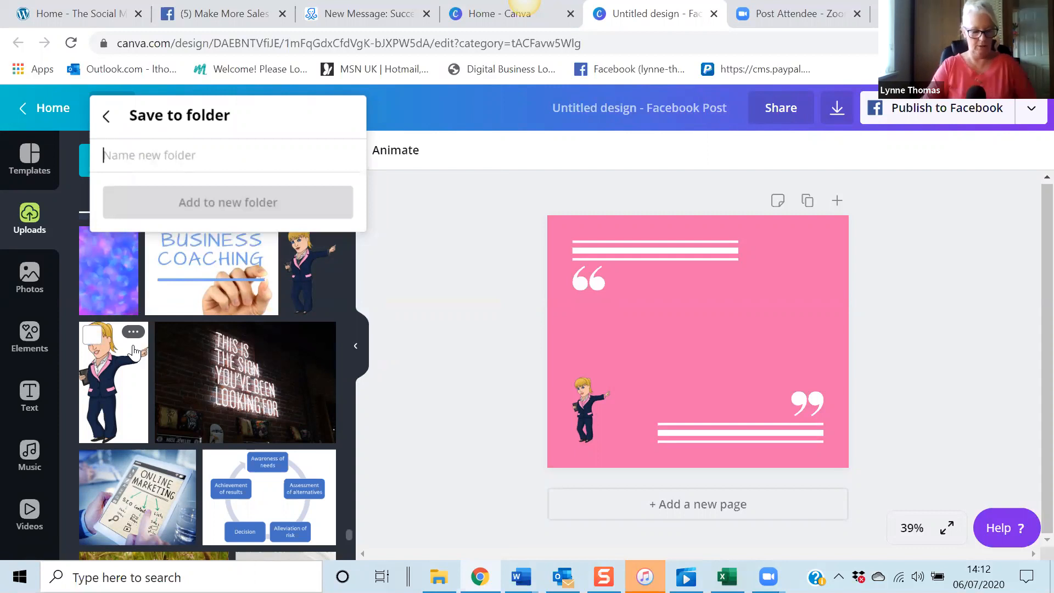
text(Templates 1)
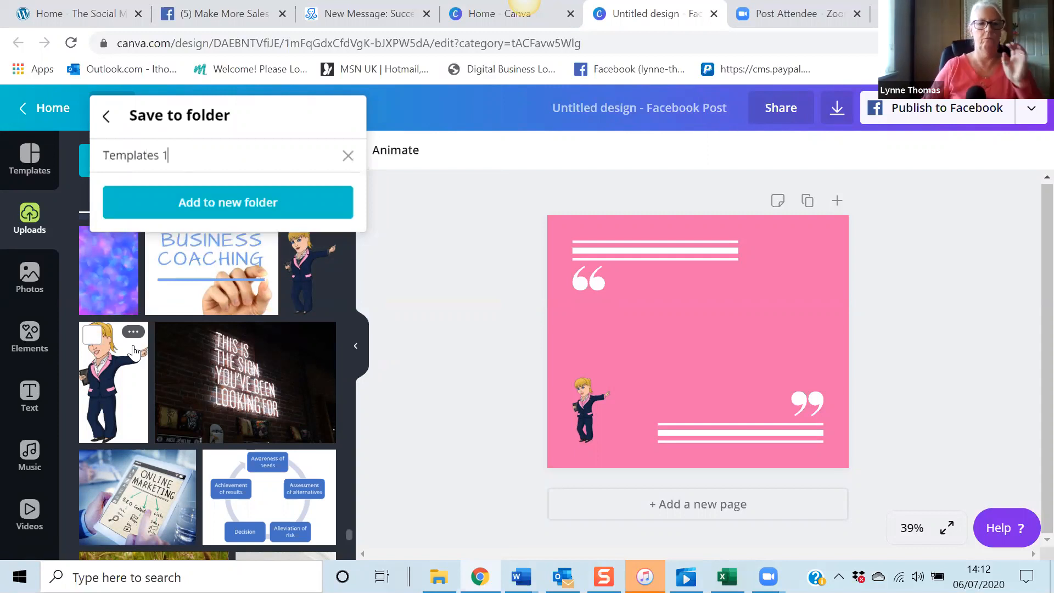
click(213, 203)
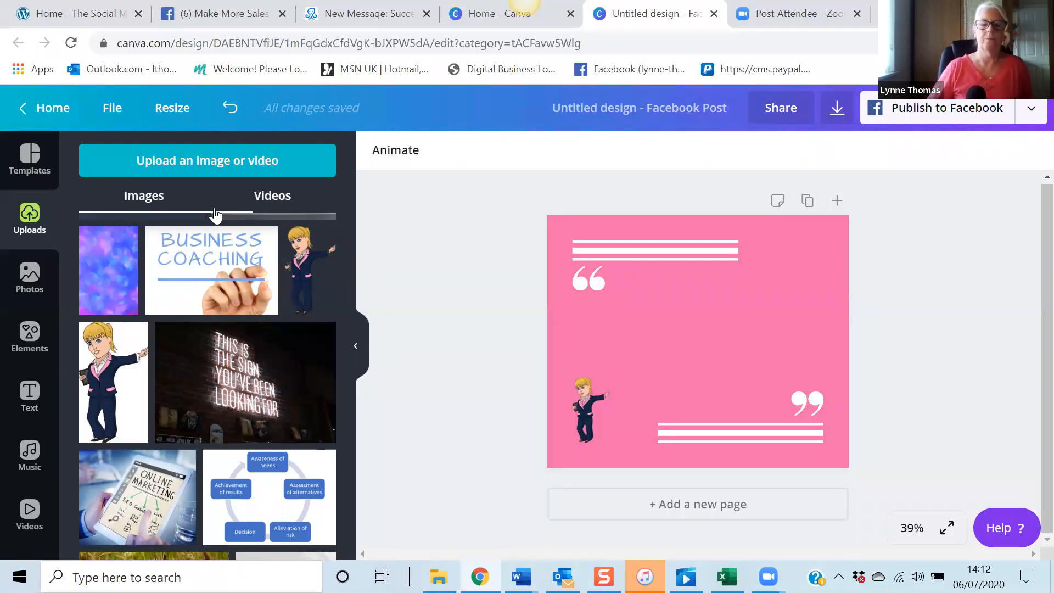
Step: Open the "Templates 1" folder from the home page's folder list and reopen the saved quote design from it
click(62, 113)
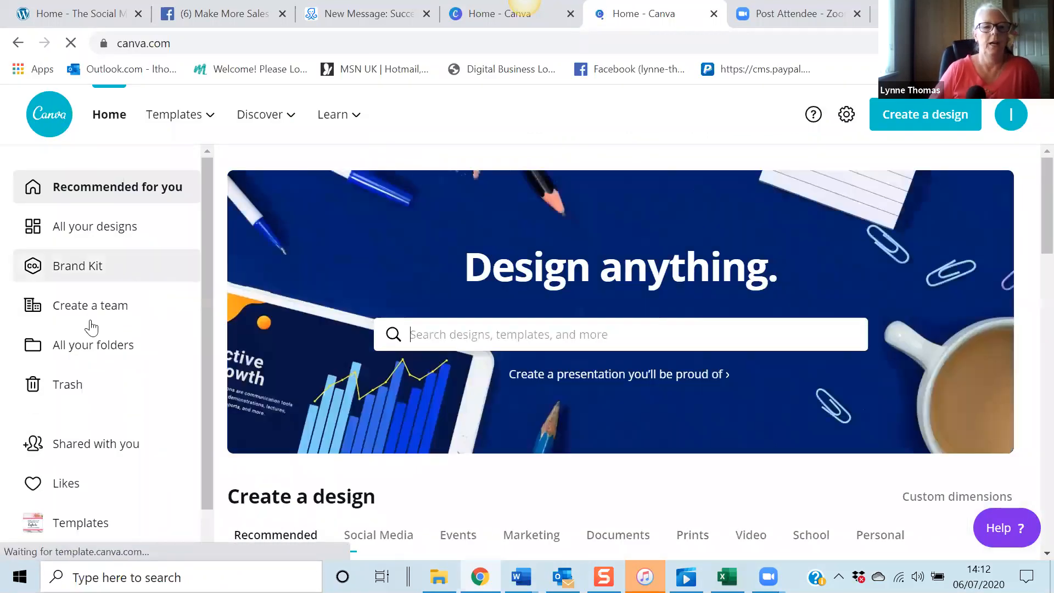
click(84, 354)
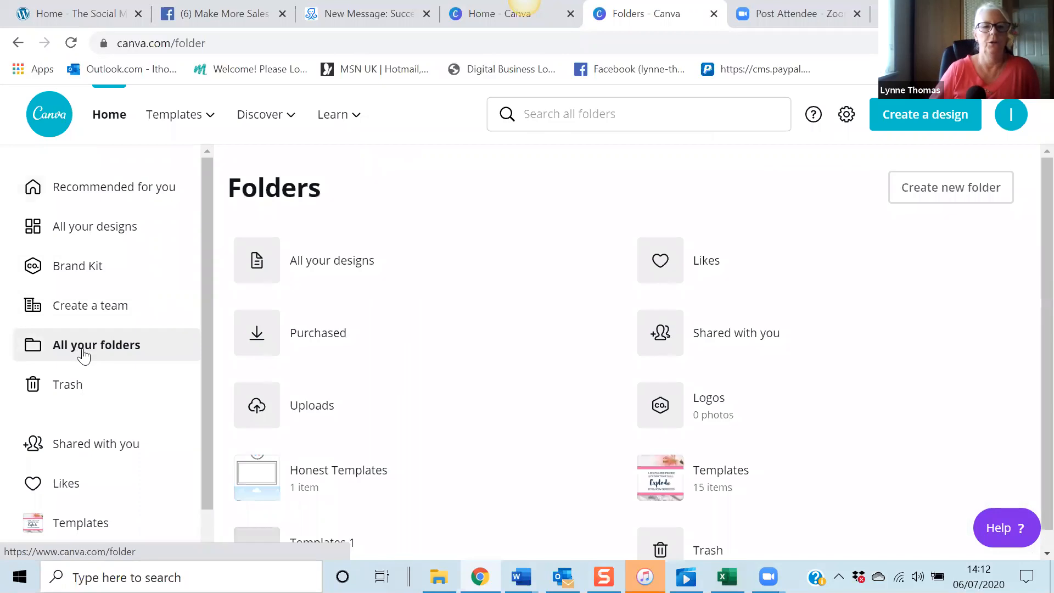
scroll(373, 316, down, 1)
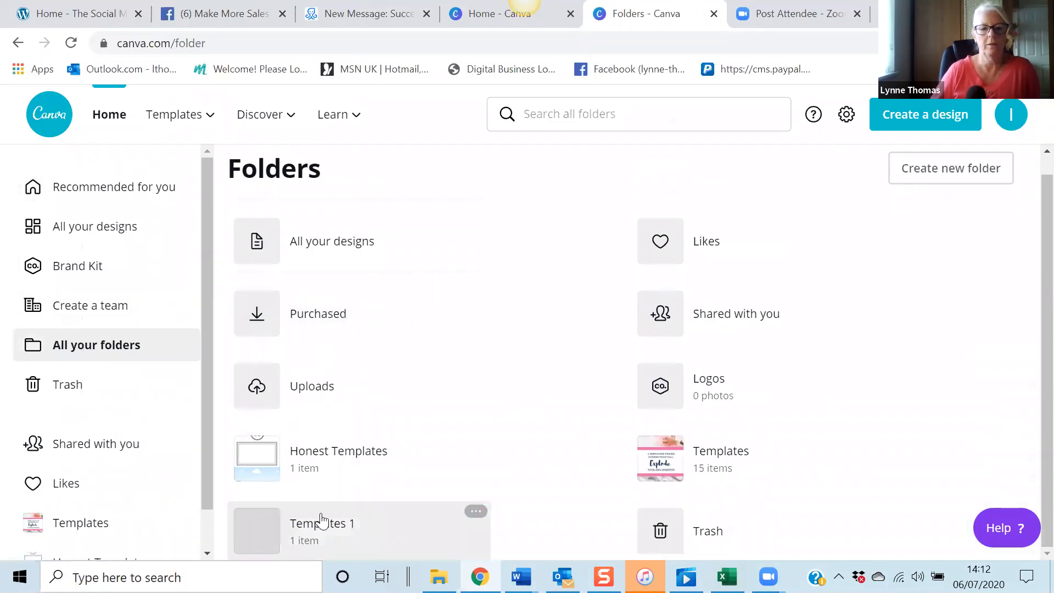
click(337, 534)
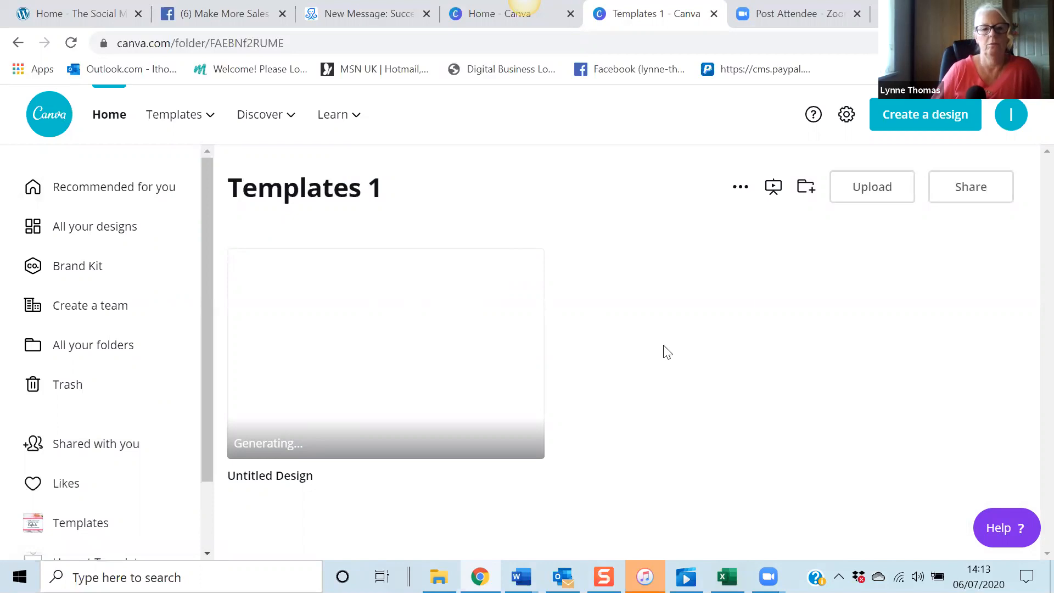
click(399, 368)
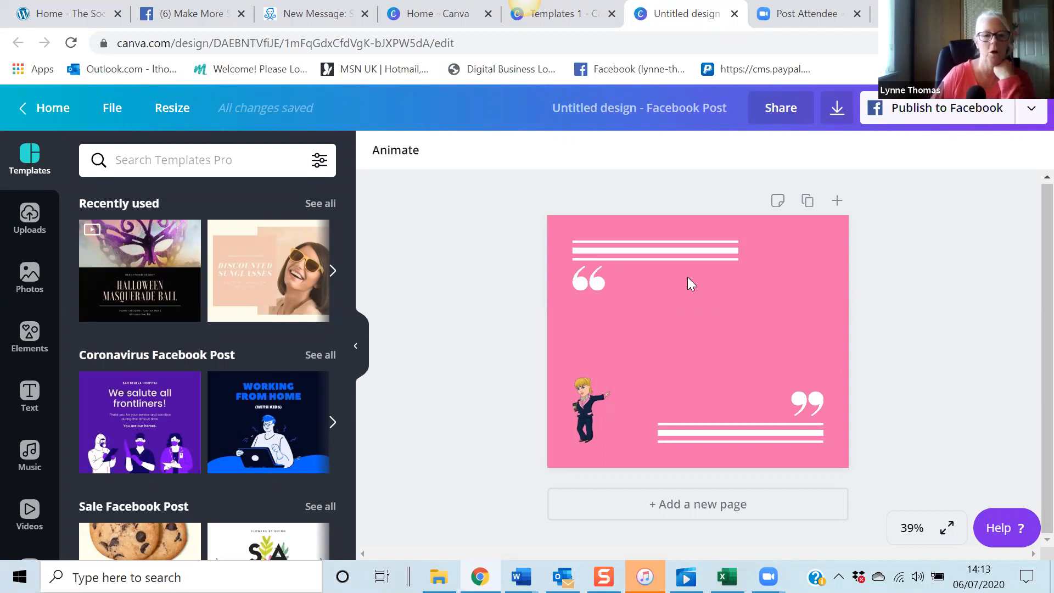
Step: Add a subheading reading "It has been a pleasure working with", the coach's first name, and "and I've learned so much."
click(31, 393)
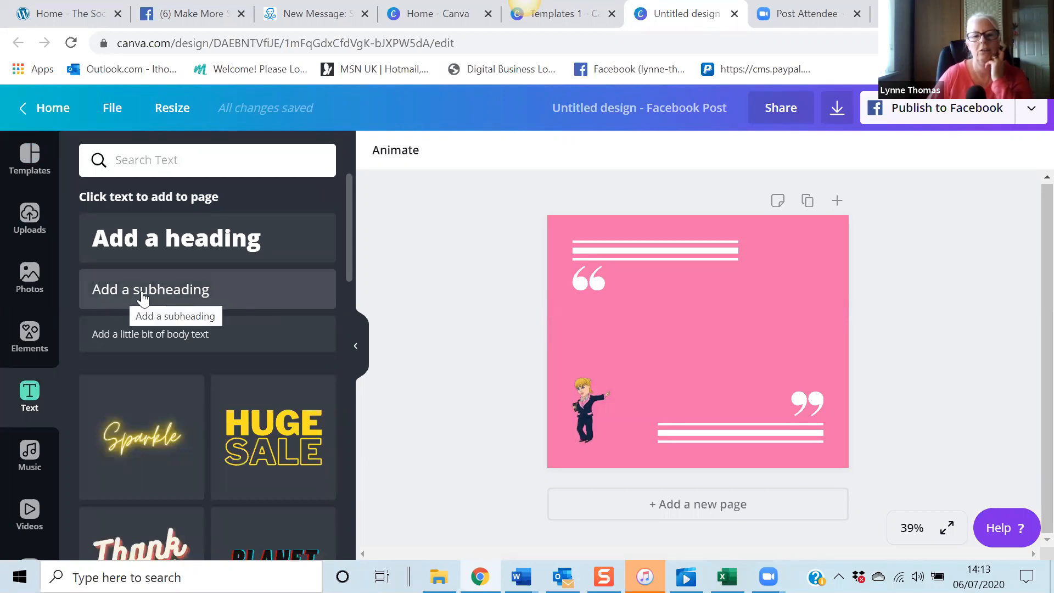
click(142, 298)
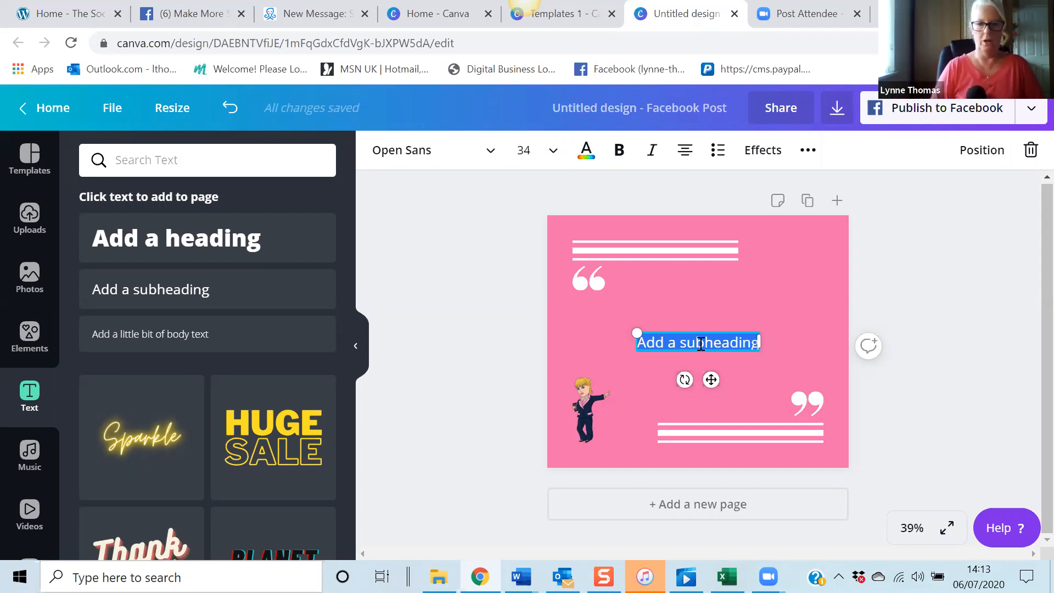
key(BackSpace)
text(It has been a)
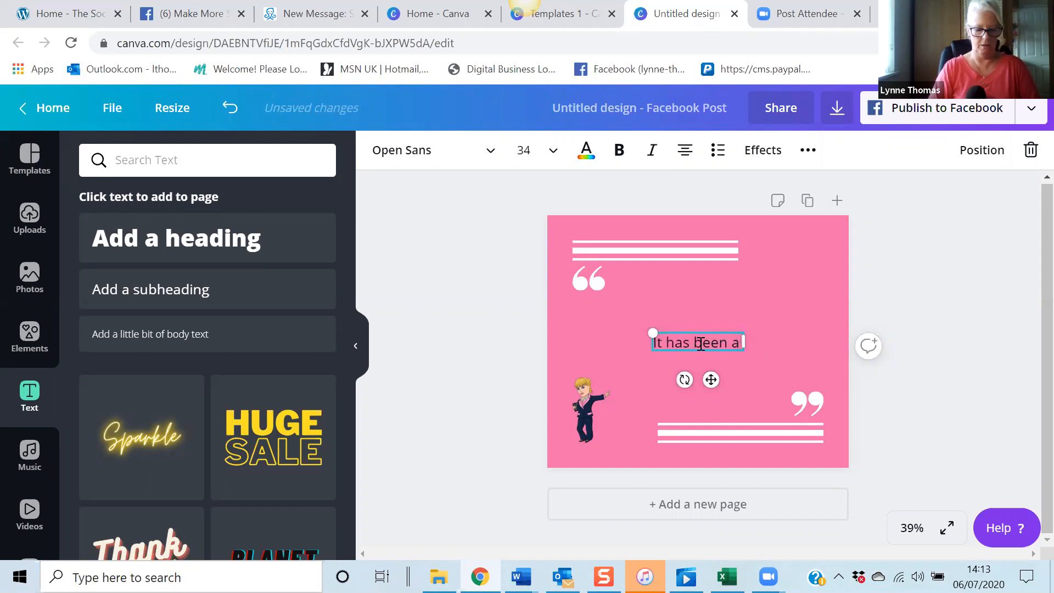
text( pleasure)
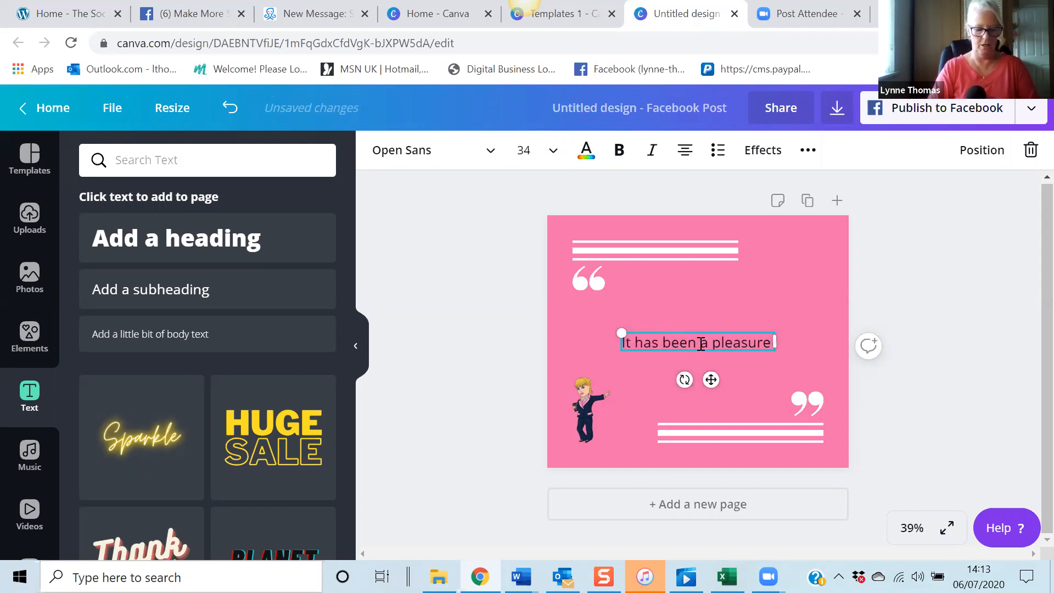
text( worki)
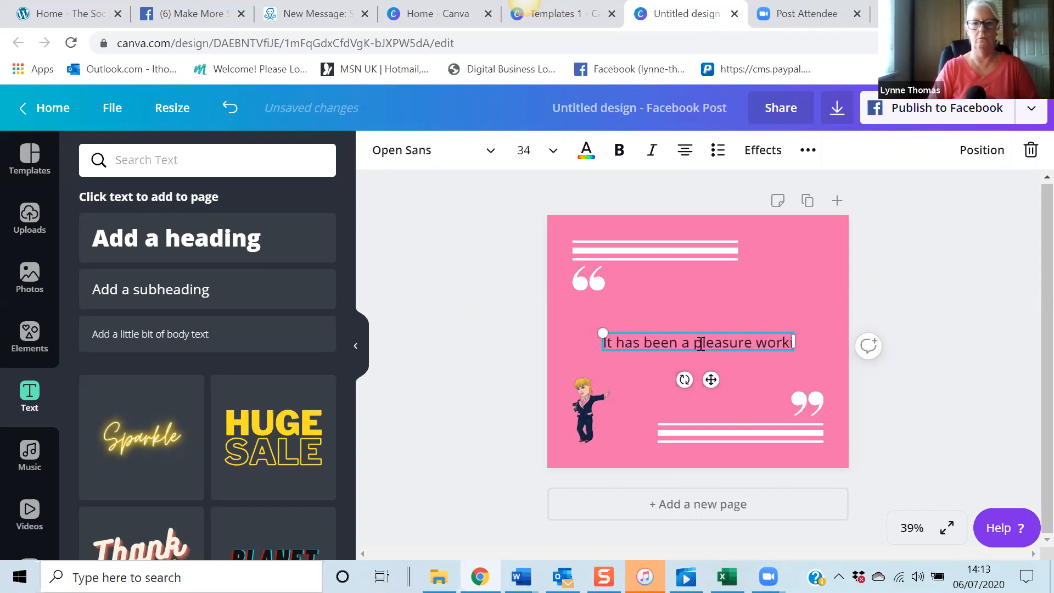
text(ng)
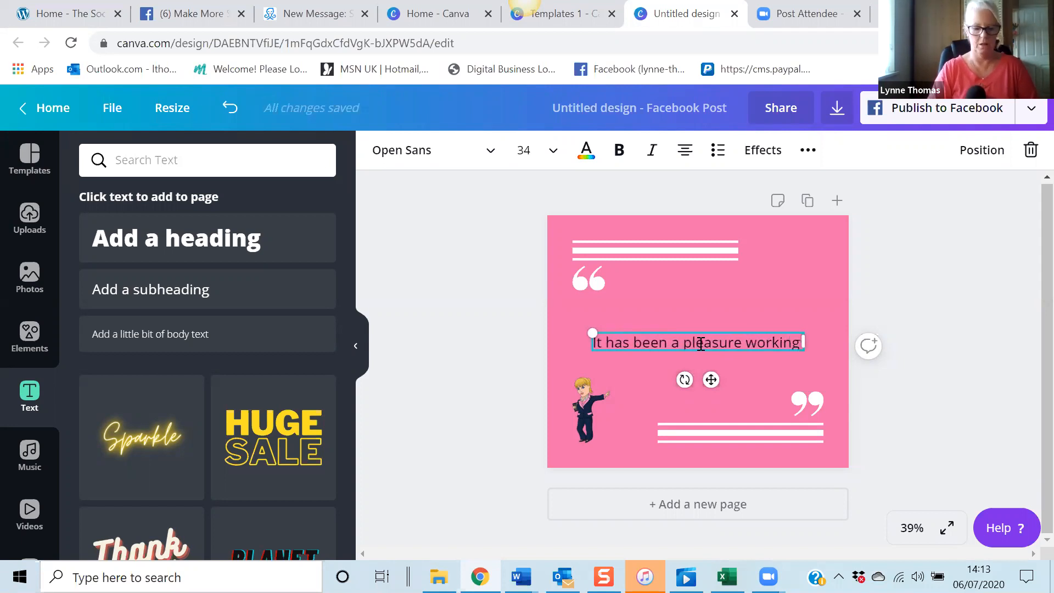
text( with Lynn)
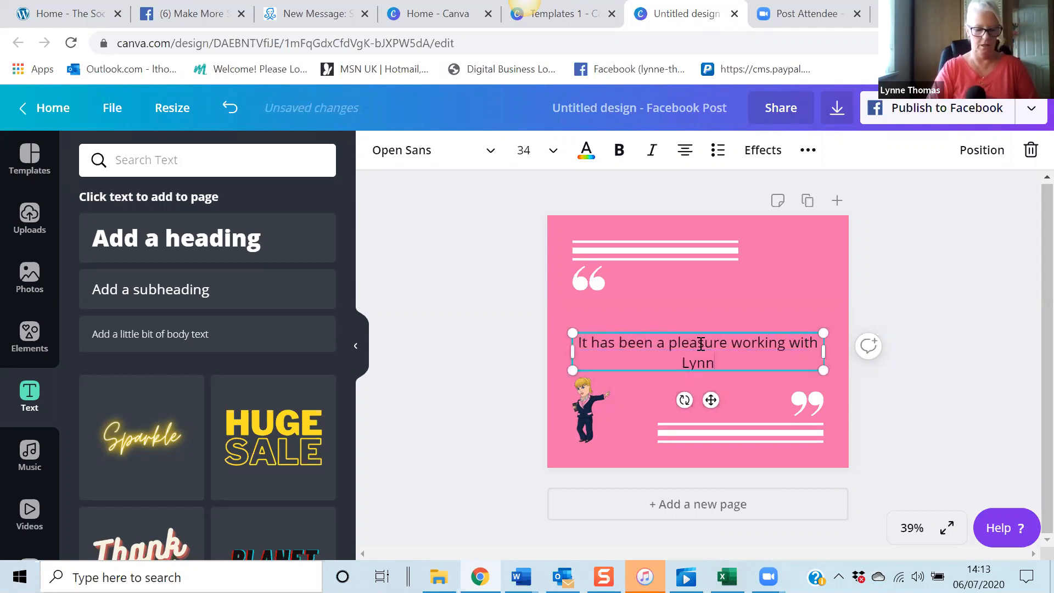
text(e and I've )
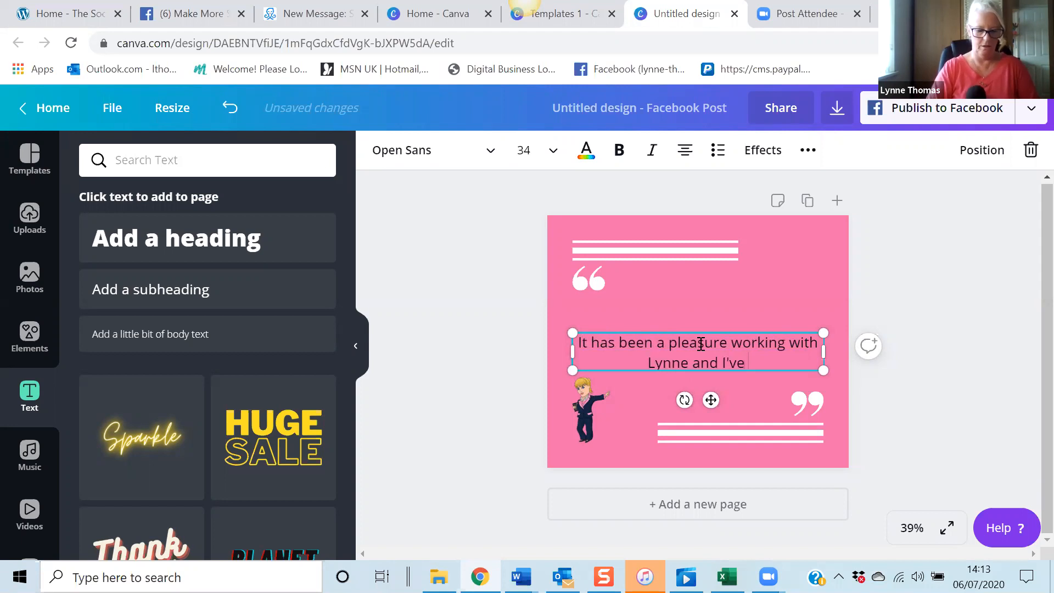
text(learned so m)
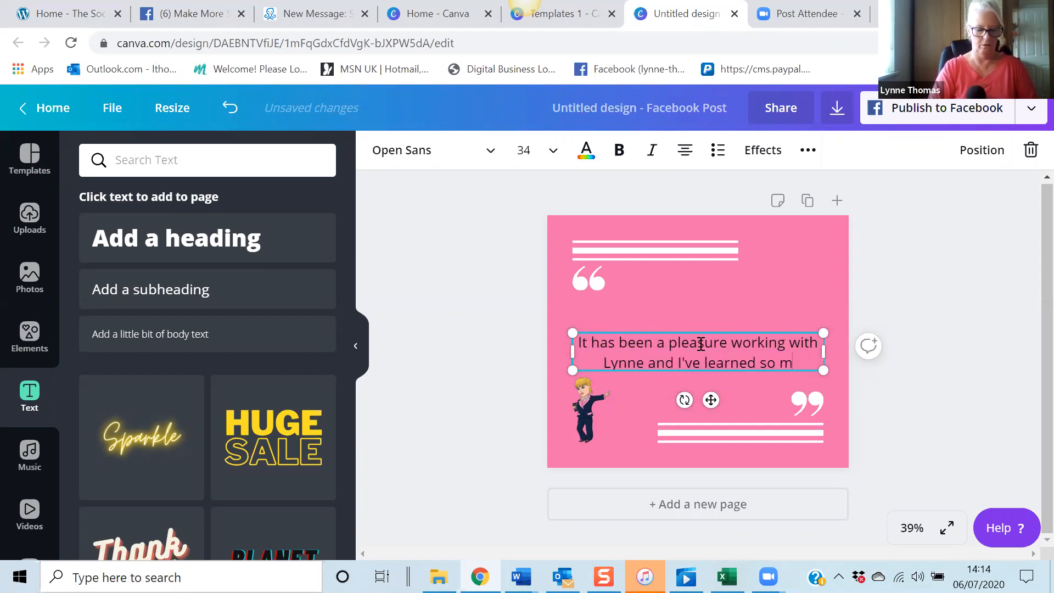
text(uch.)
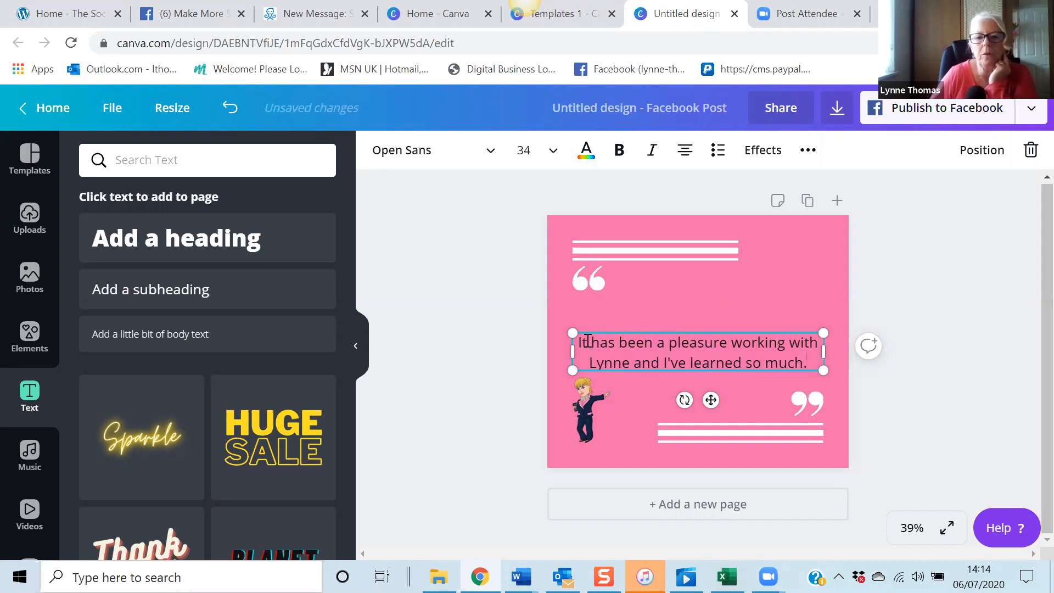
Step: Select the whole testimonial text and colour it white from the document colours
drag(813, 368, 581, 341)
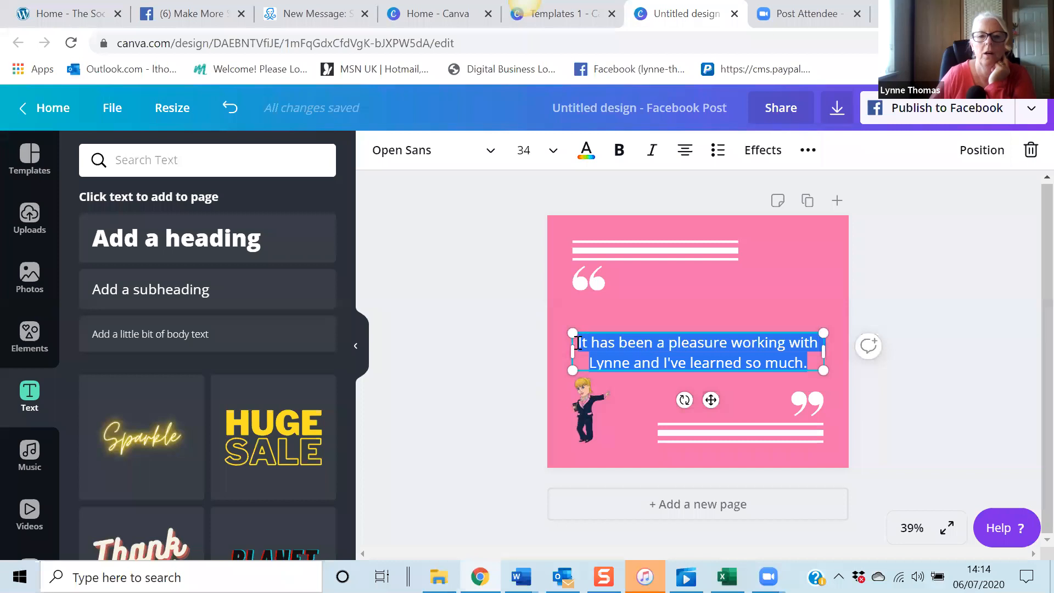
click(585, 160)
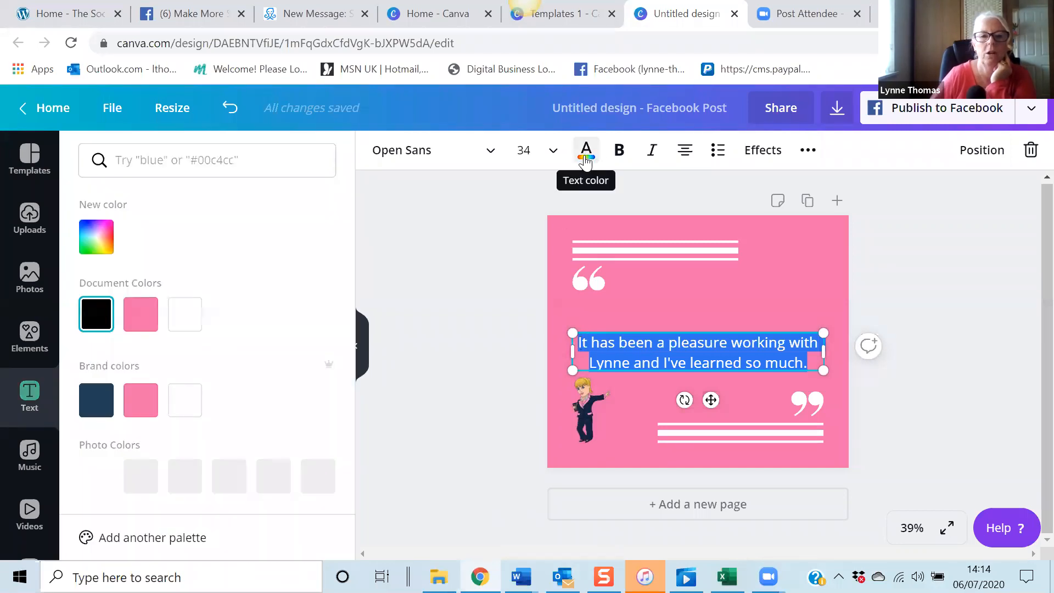
click(192, 326)
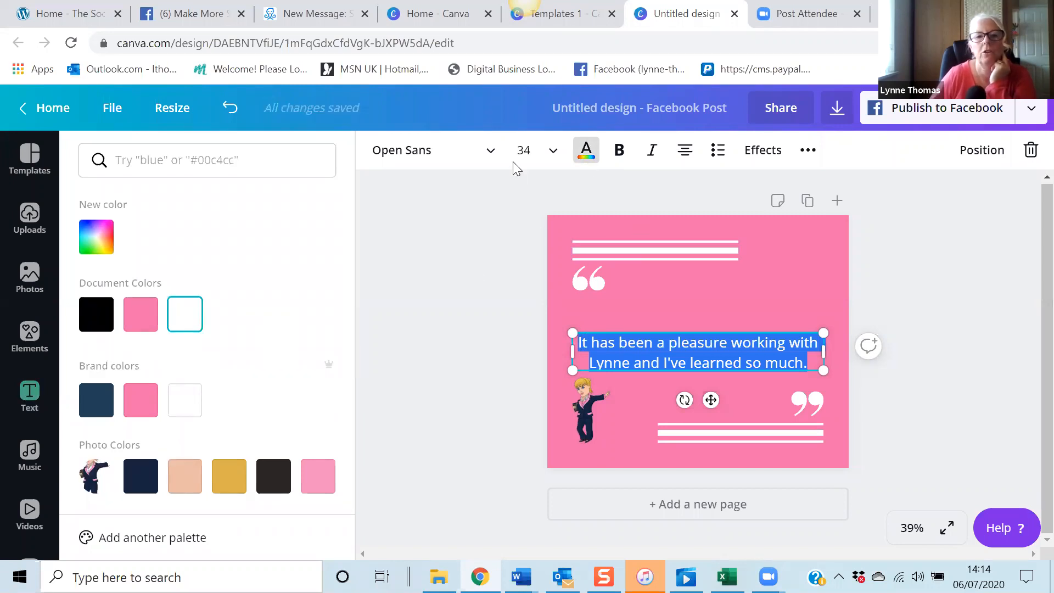
Step: Change the testimonial text's font to Amaranth from the recently used fonts
click(492, 160)
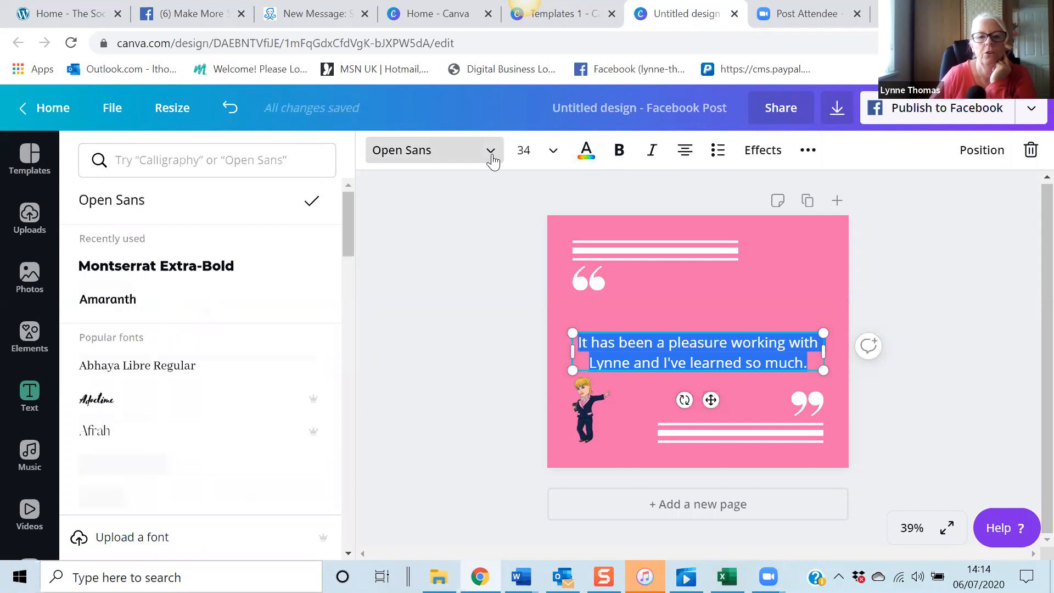
click(492, 160)
click(492, 160)
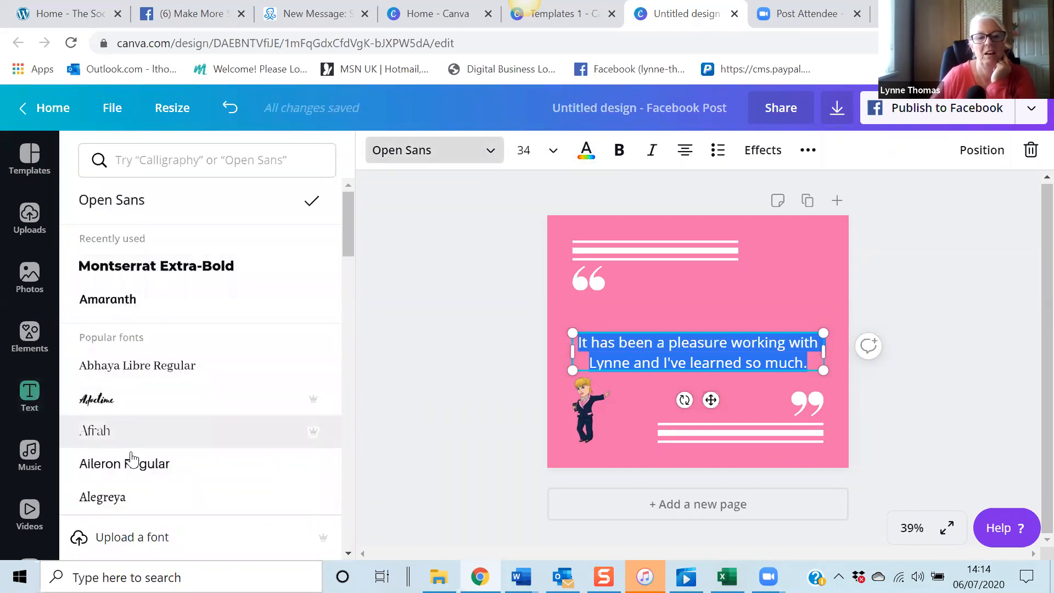
scroll(128, 434, down, 5)
scroll(128, 434, down, 5)
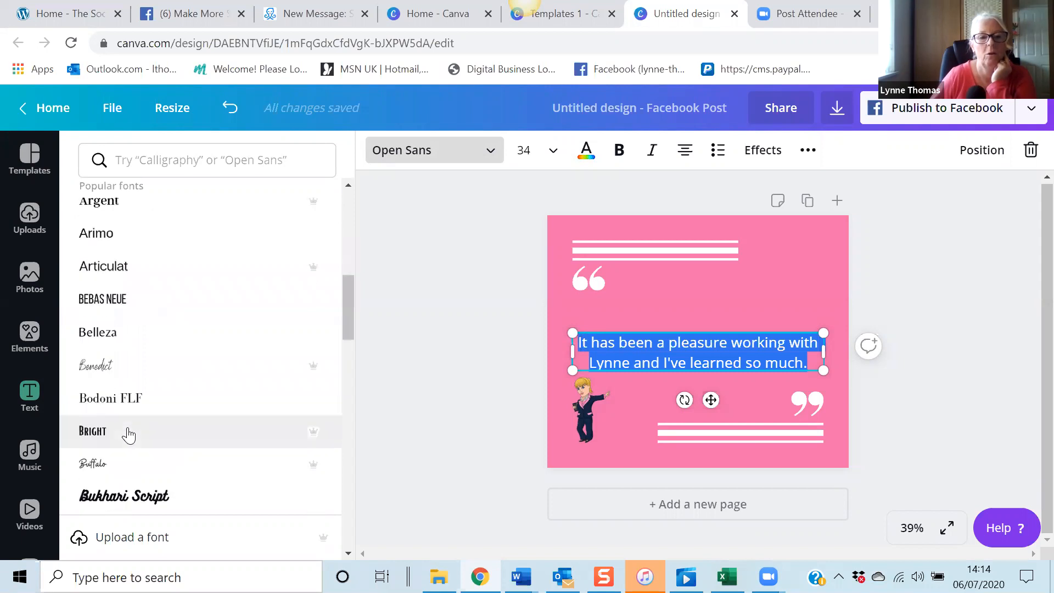
scroll(128, 435, down, 3)
scroll(128, 435, up, 8)
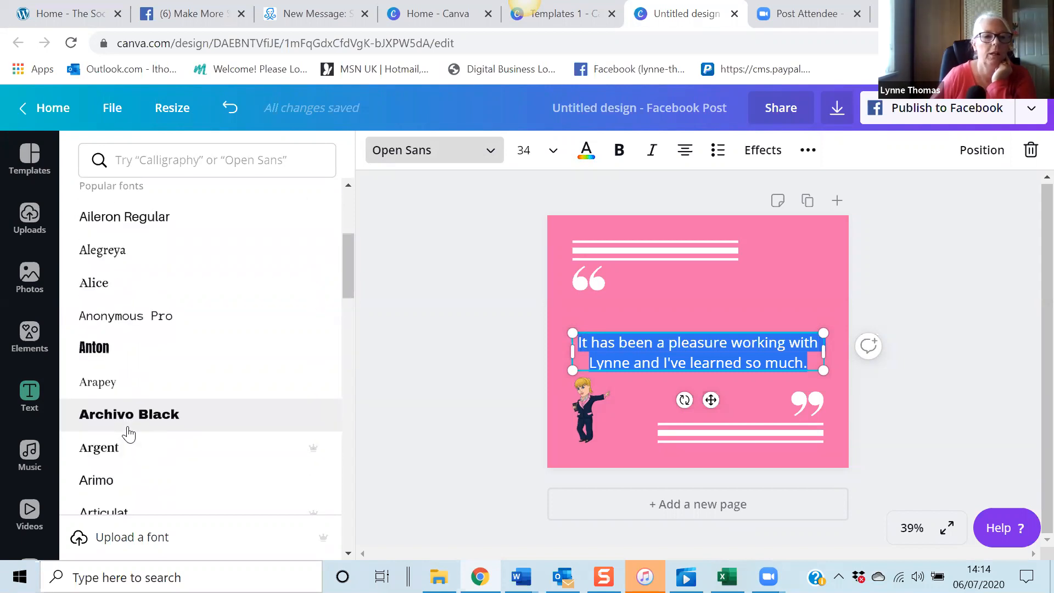
scroll(128, 434, up, 5)
click(109, 301)
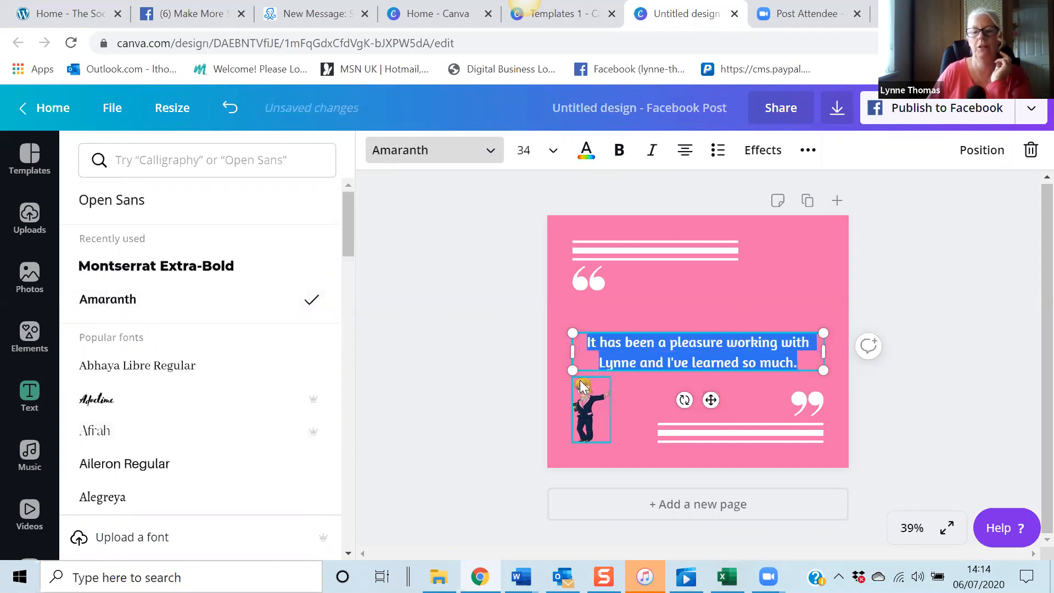
Step: Set the testimonial text's font size to 48
click(554, 157)
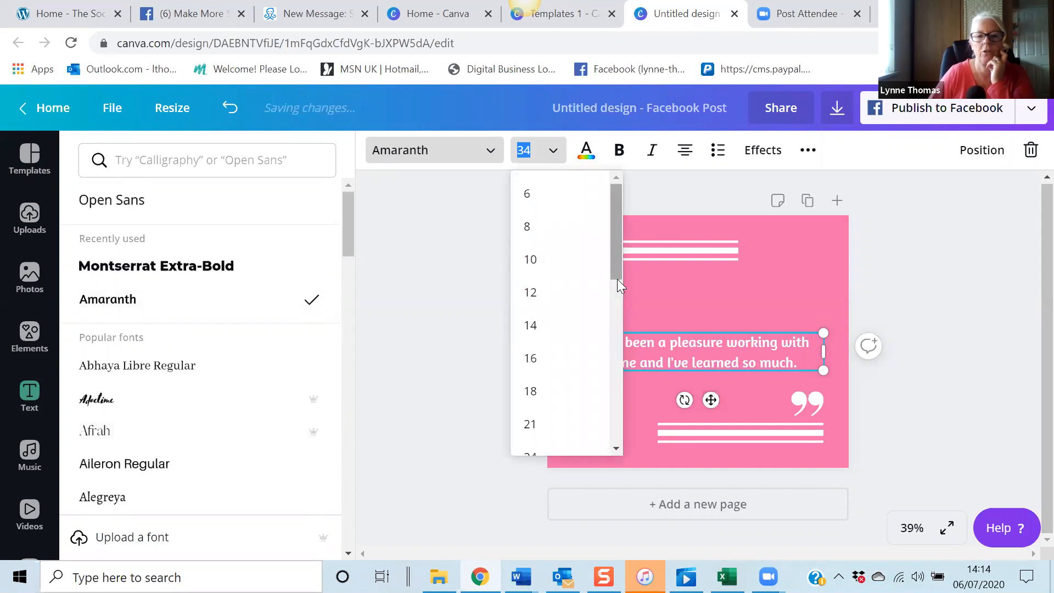
drag(617, 279, 618, 314)
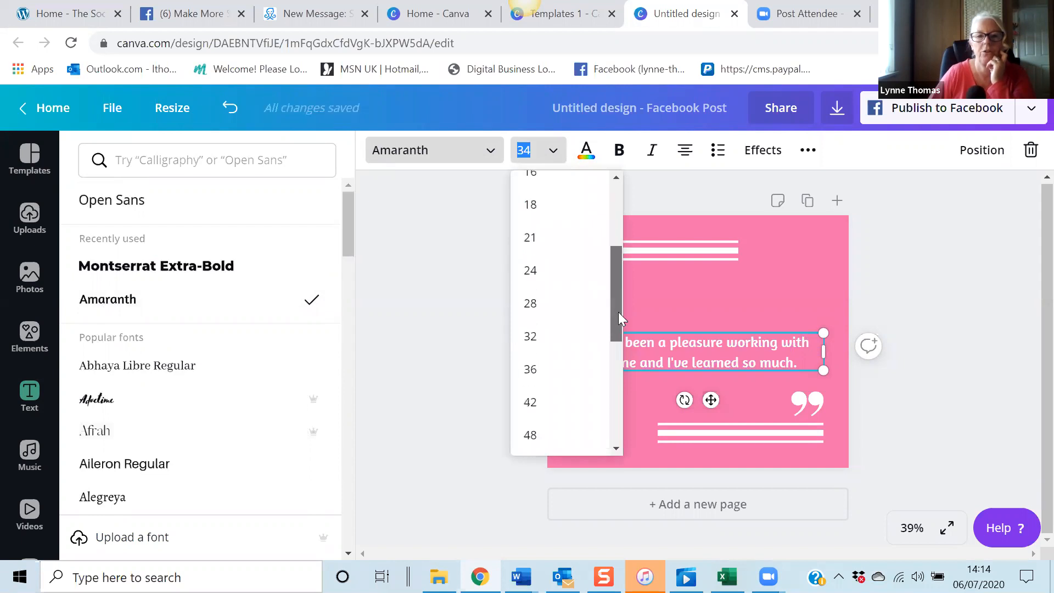
click(534, 422)
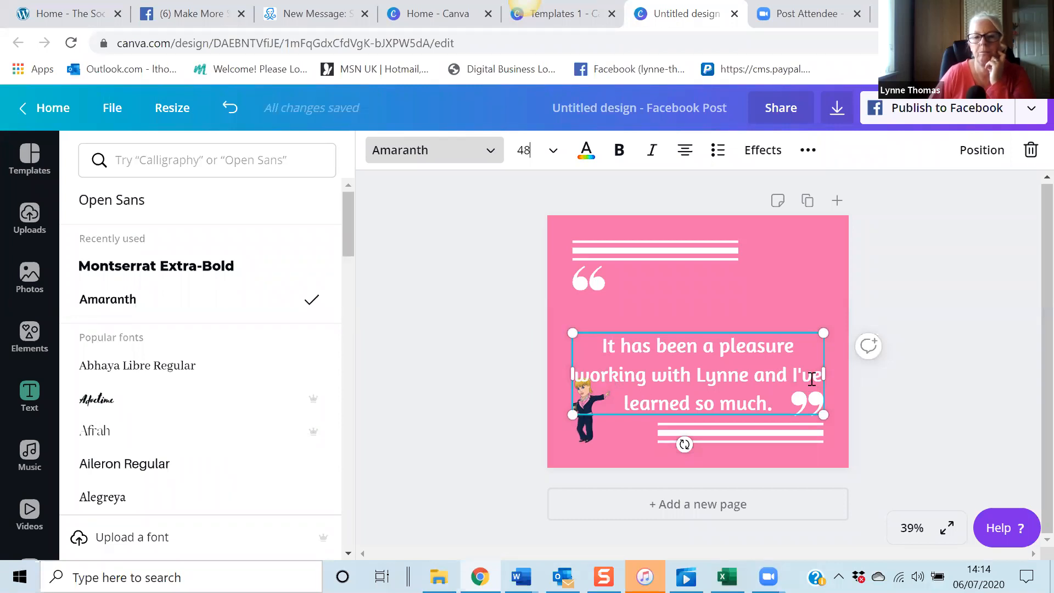
Step: Narrow the testimonial text box so the text wraps onto four lines, and move it up between the two quotation marks
drag(822, 374, 765, 373)
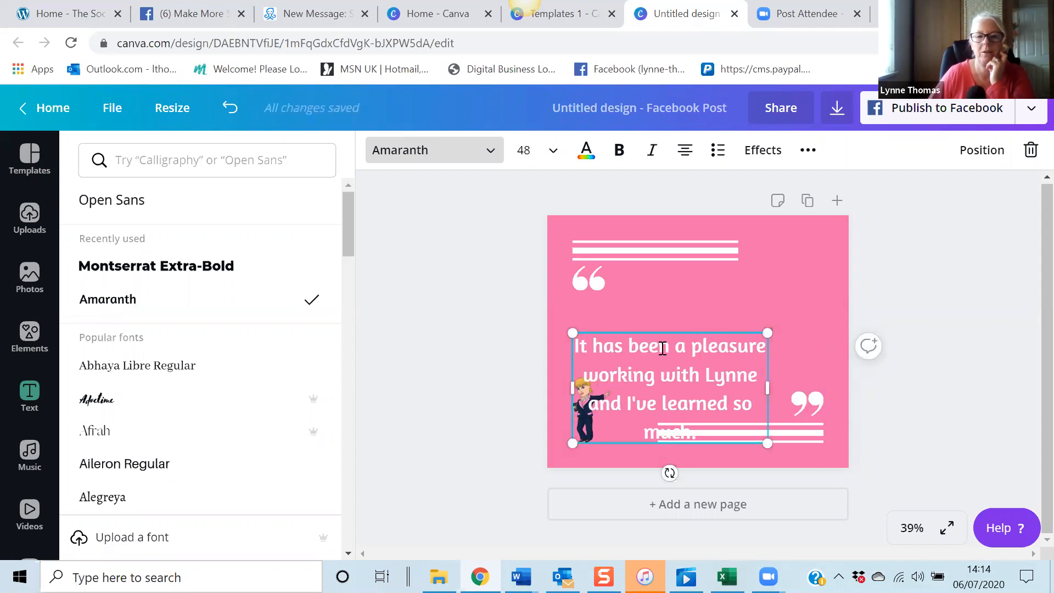
drag(663, 347, 696, 434)
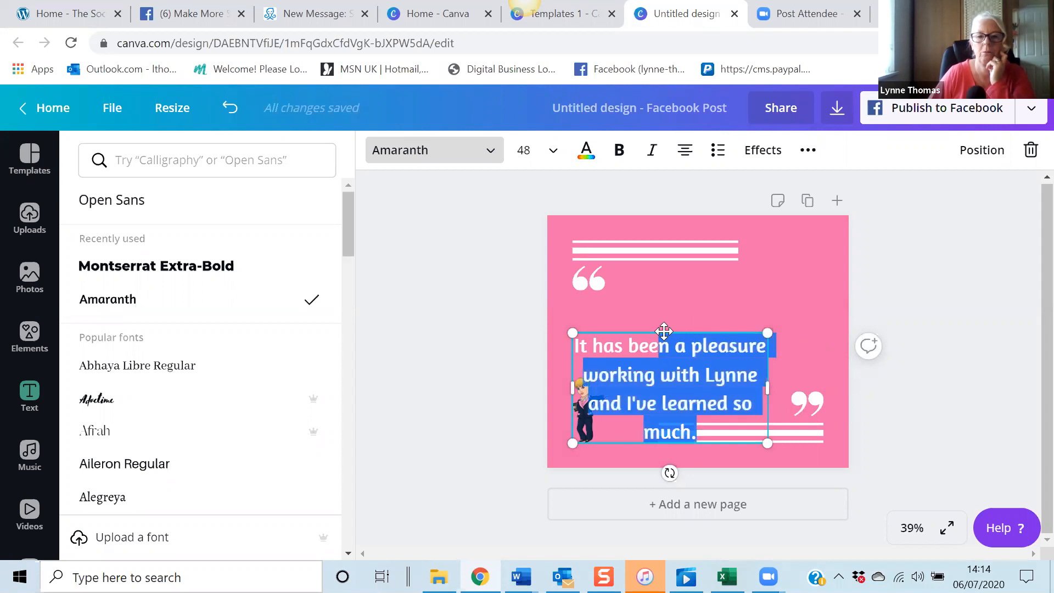
drag(696, 327, 717, 281)
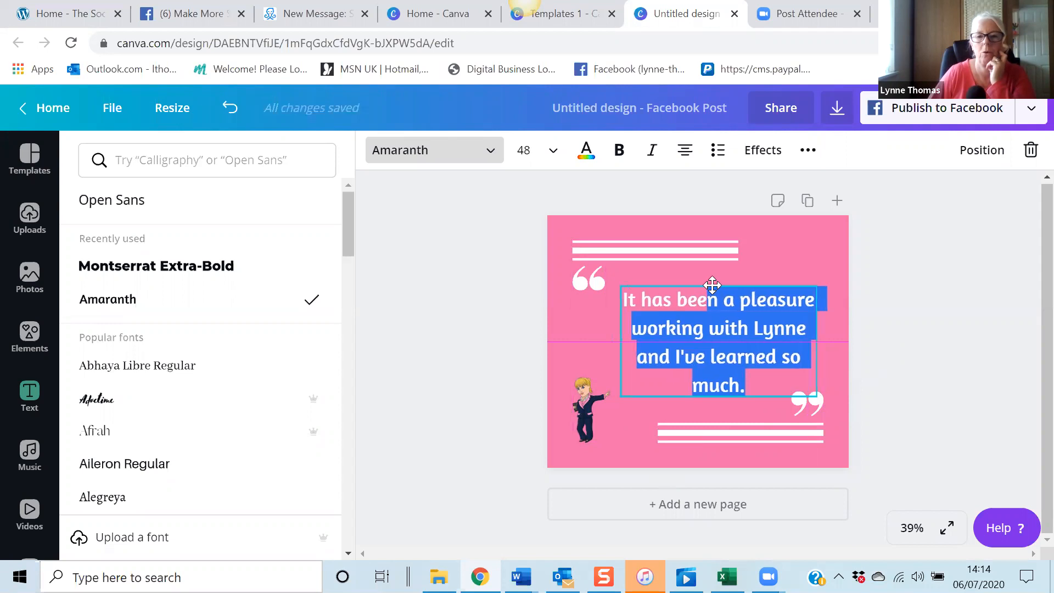
click(929, 298)
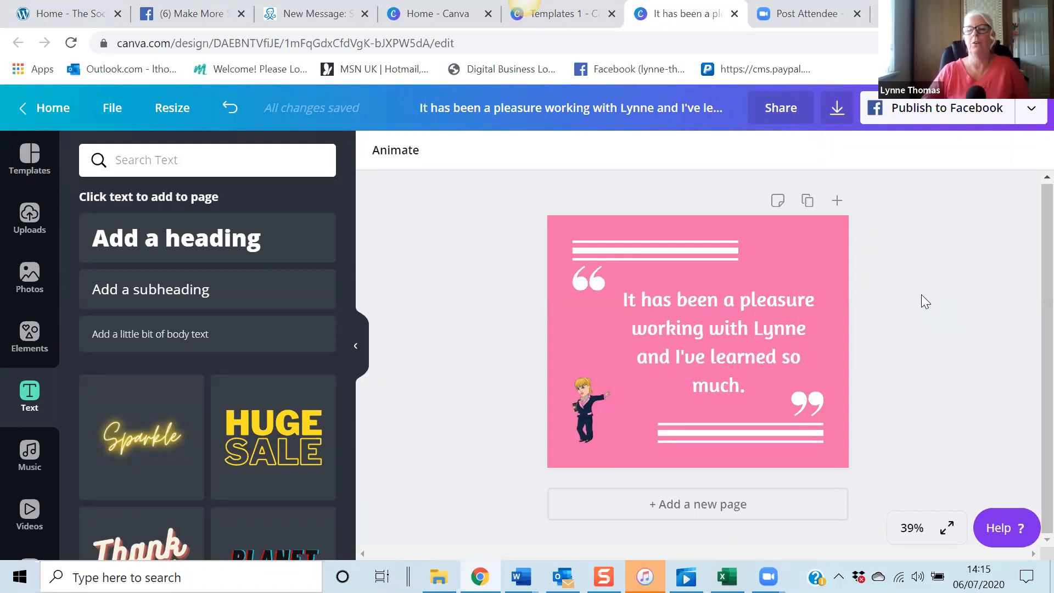
Step: Set the testimonial text's letter spacing to 46 and its line height to 1.47
click(746, 329)
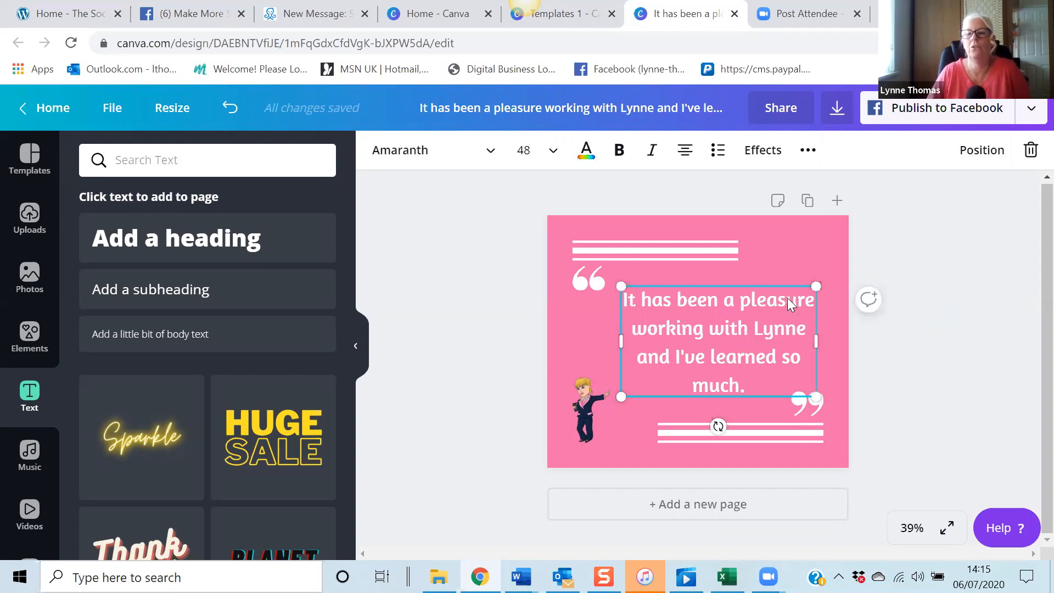
click(808, 150)
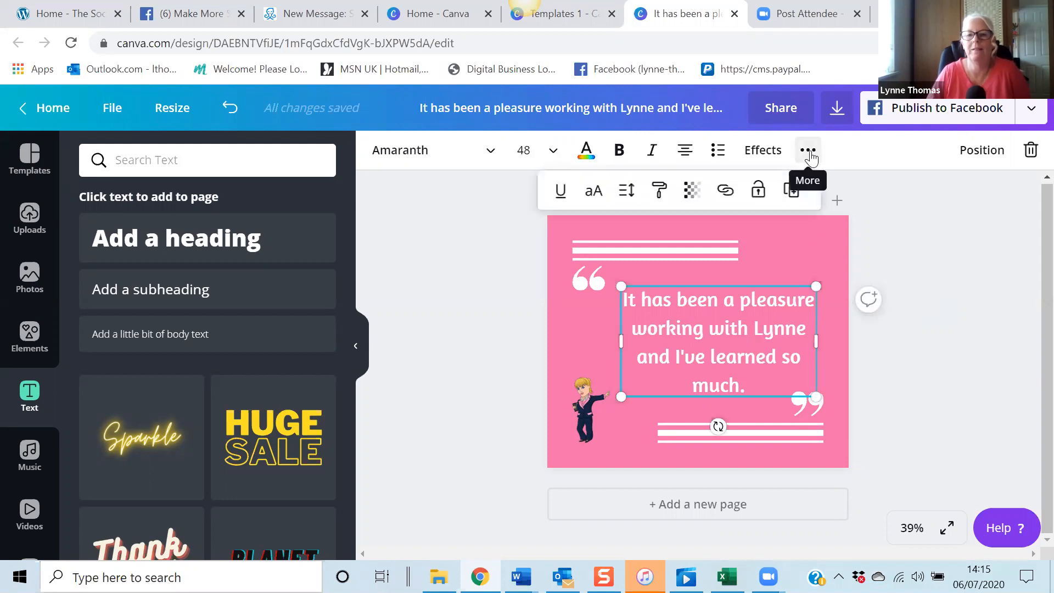
click(626, 192)
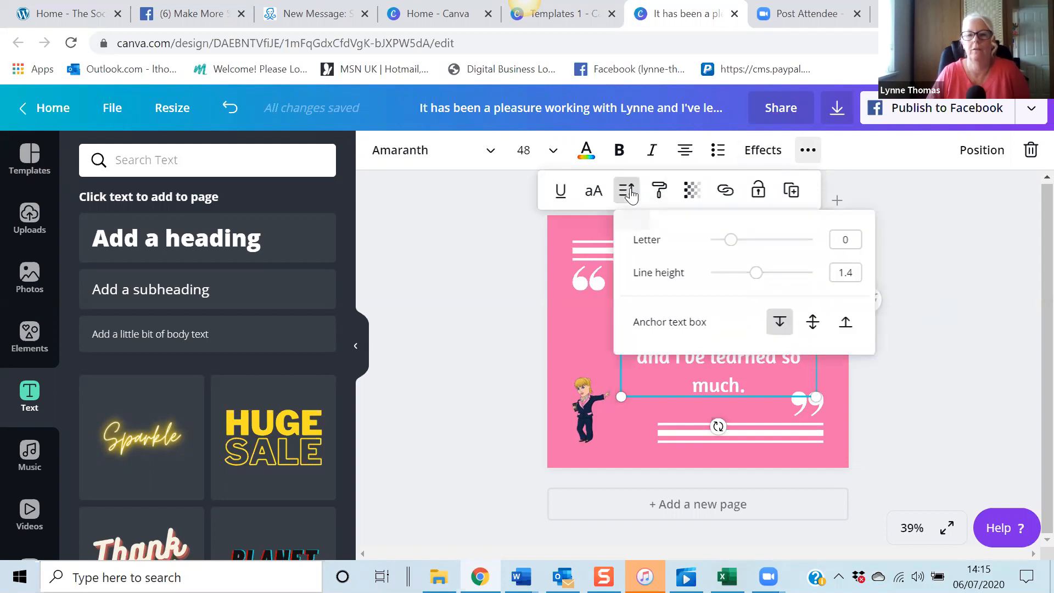
click(730, 241)
drag(730, 246, 757, 278)
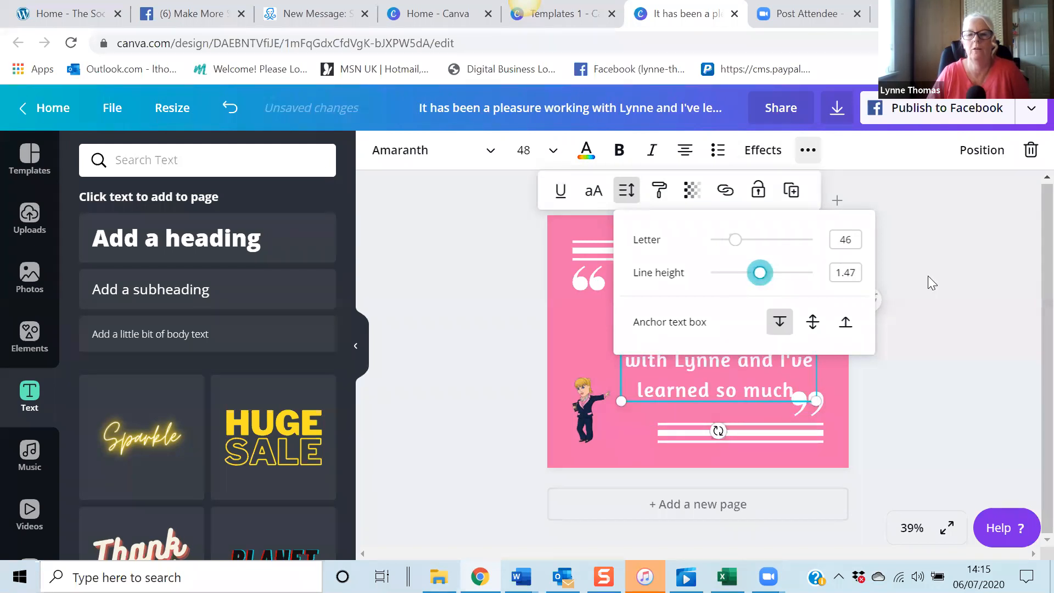
click(947, 277)
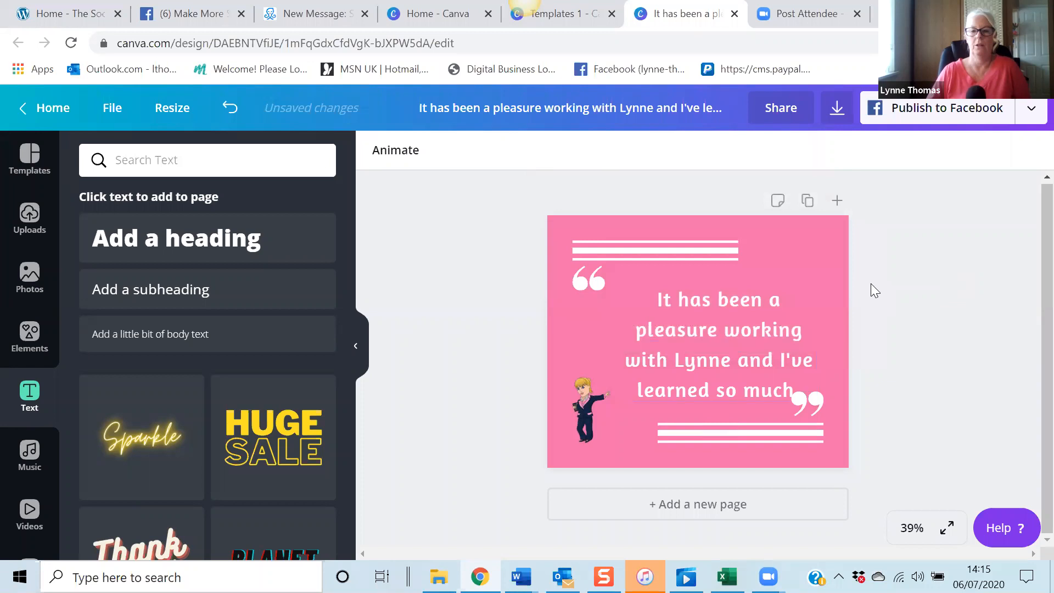
Step: Move the testimonial text up clear of the closing quotation mark and centre it horizontally on the page
click(744, 303)
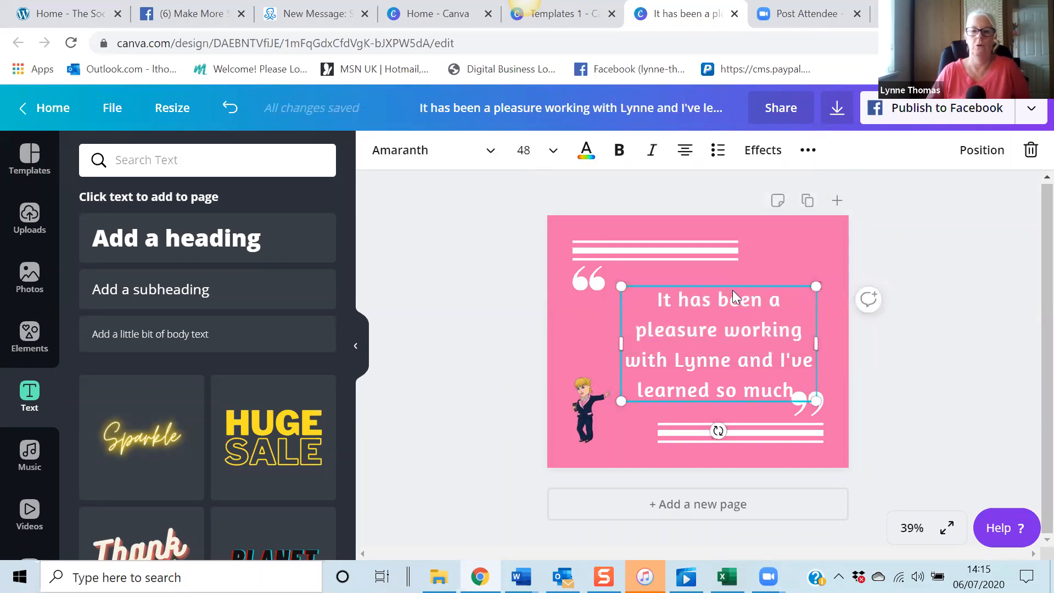
drag(733, 294, 708, 279)
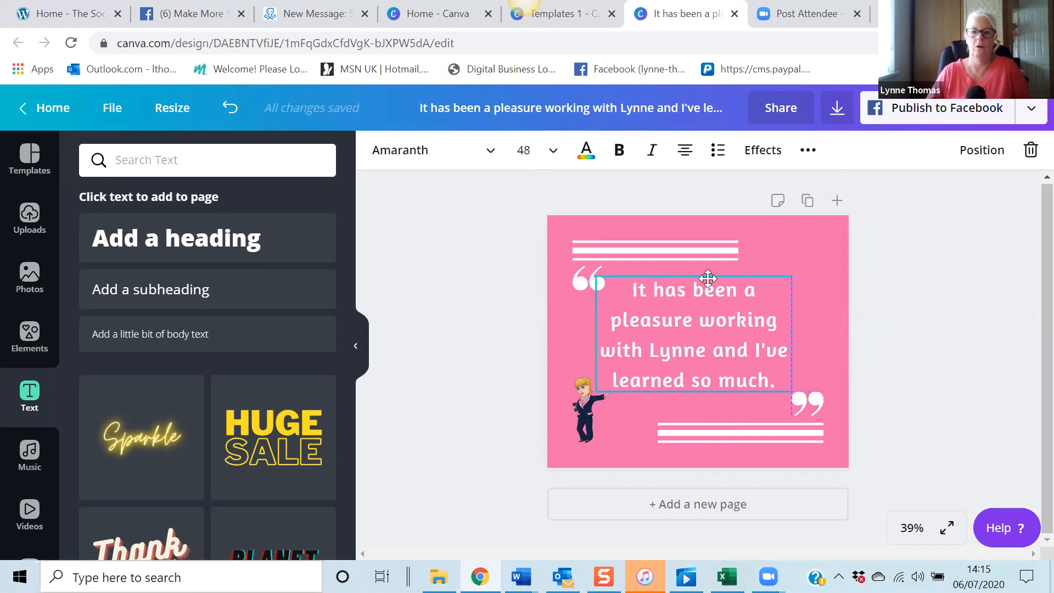
click(952, 308)
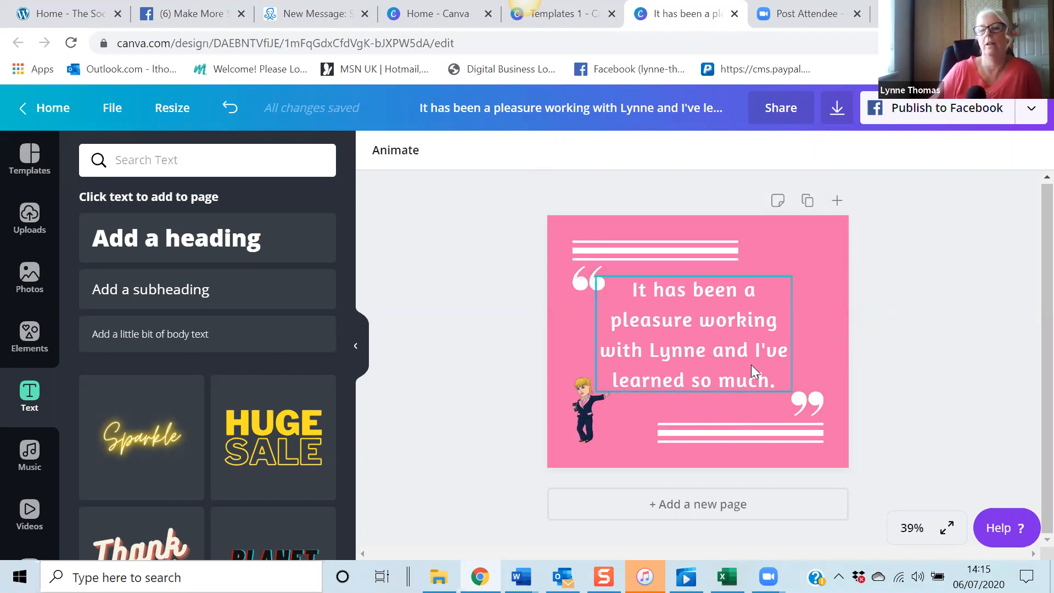
click(710, 352)
mouse_move(709, 347)
mouse_down()
mouse_move(733, 341)
mouse_move(714, 346)
mouse_up()
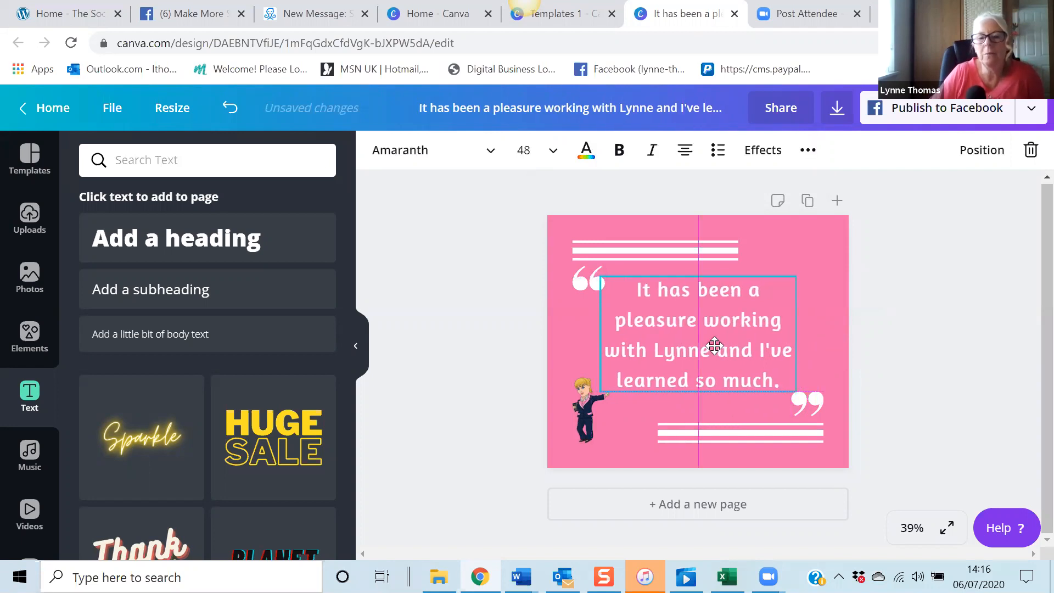
click(923, 325)
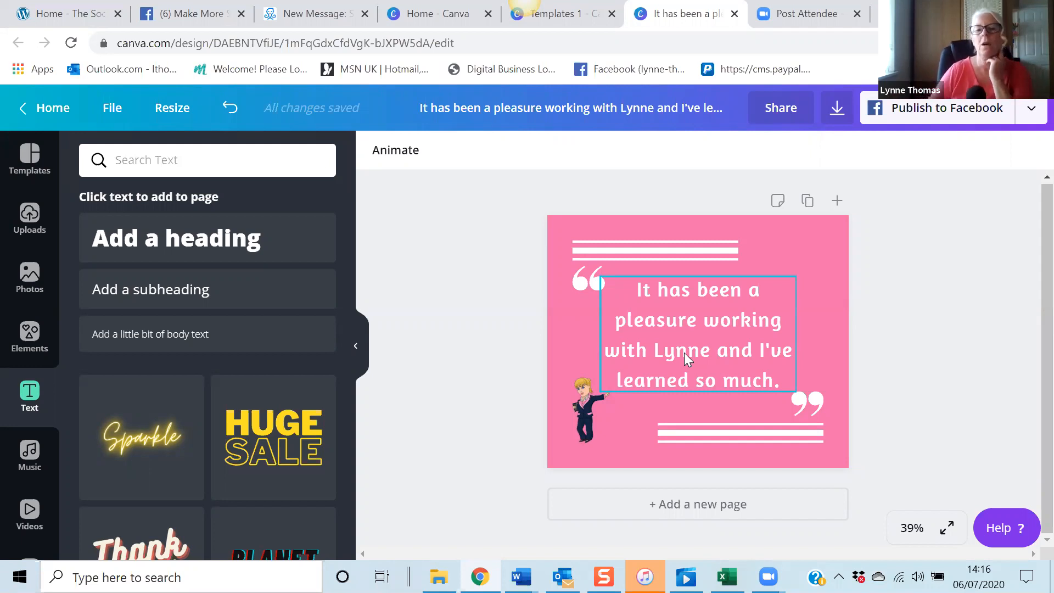
Step: Replace the testimonial text with the uploaded Facebook screenshot recommending The Business Builder
click(709, 334)
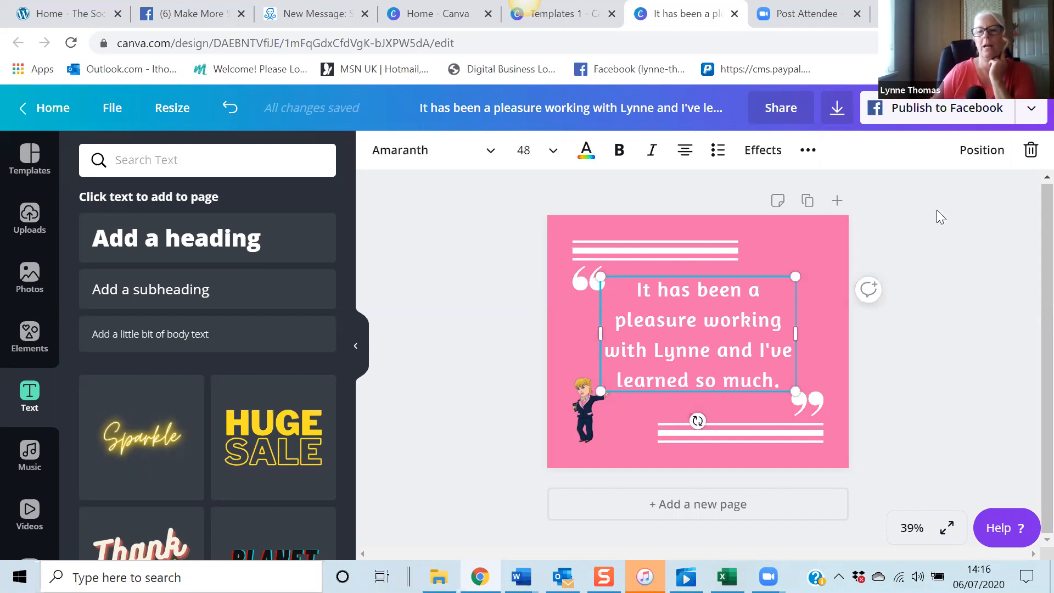
click(1027, 153)
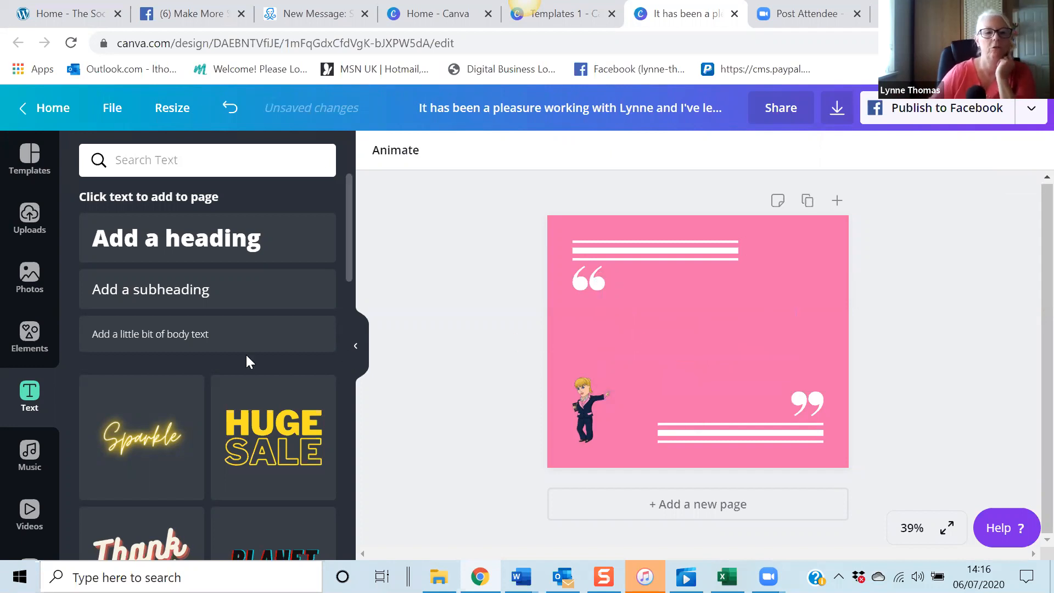
click(29, 220)
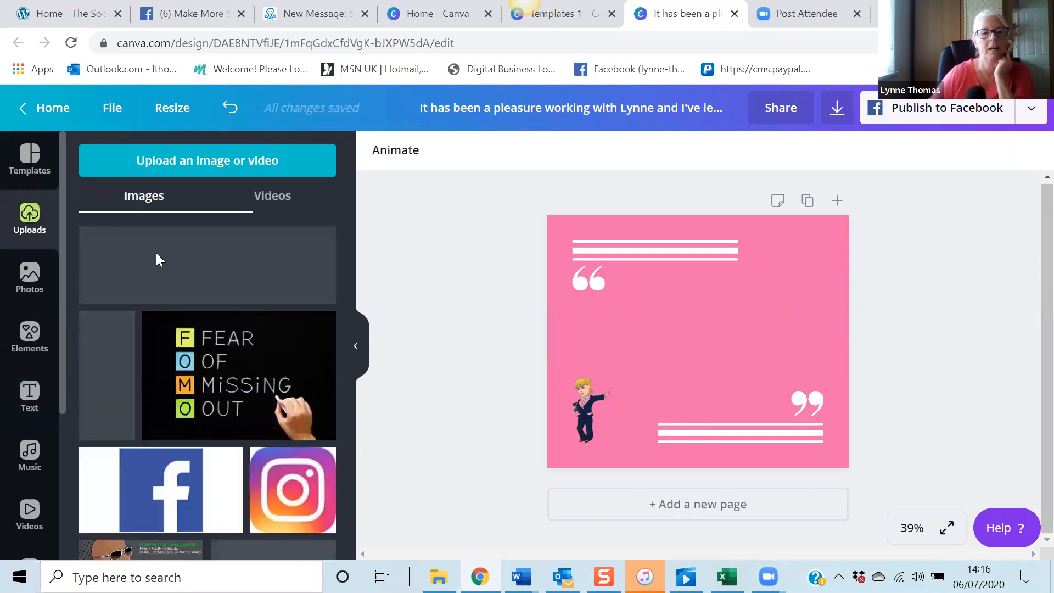
scroll(163, 269, down, 10)
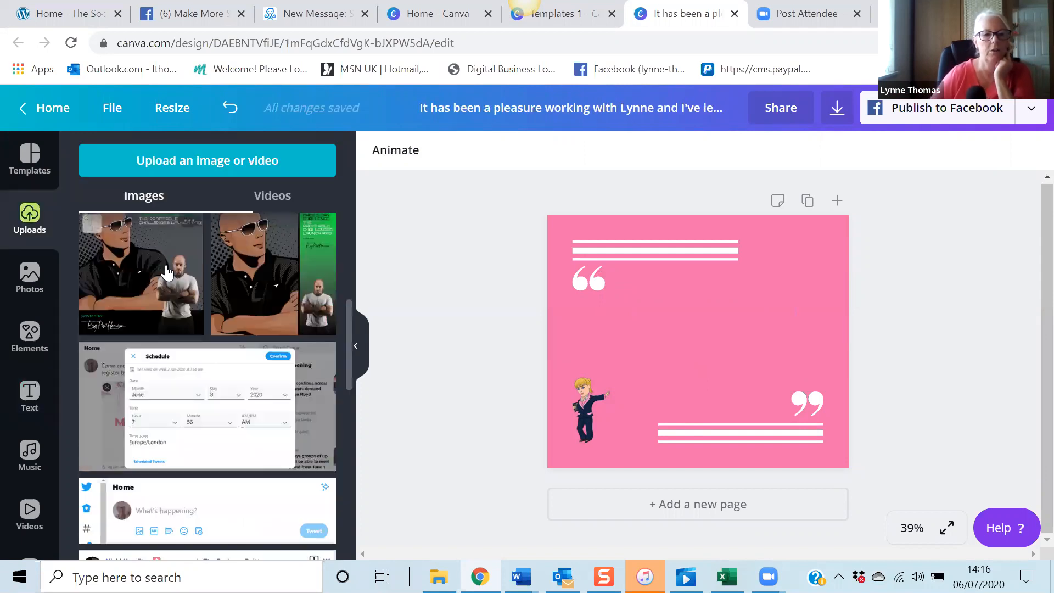
scroll(181, 354, down, 2)
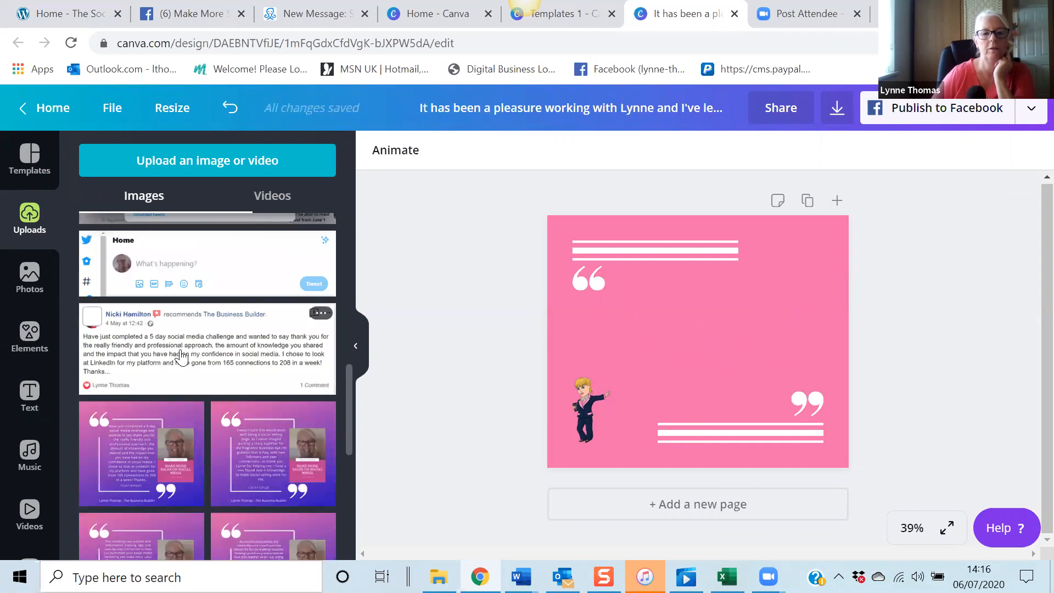
click(181, 358)
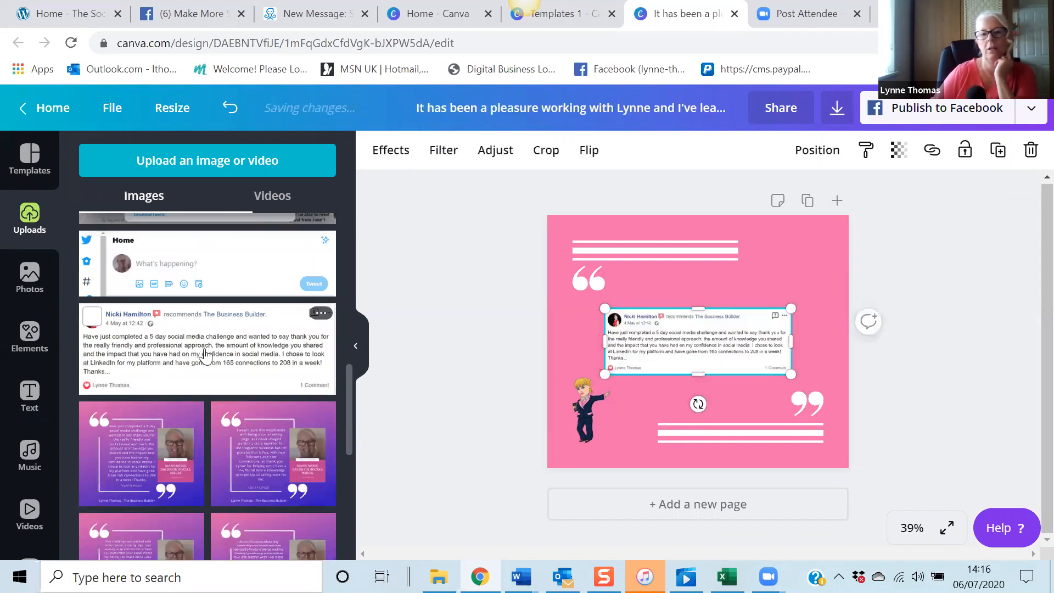
Step: Enlarge the recommendation screenshot so it fills the space between the two quotation marks
drag(790, 309, 809, 263)
drag(766, 301, 766, 300)
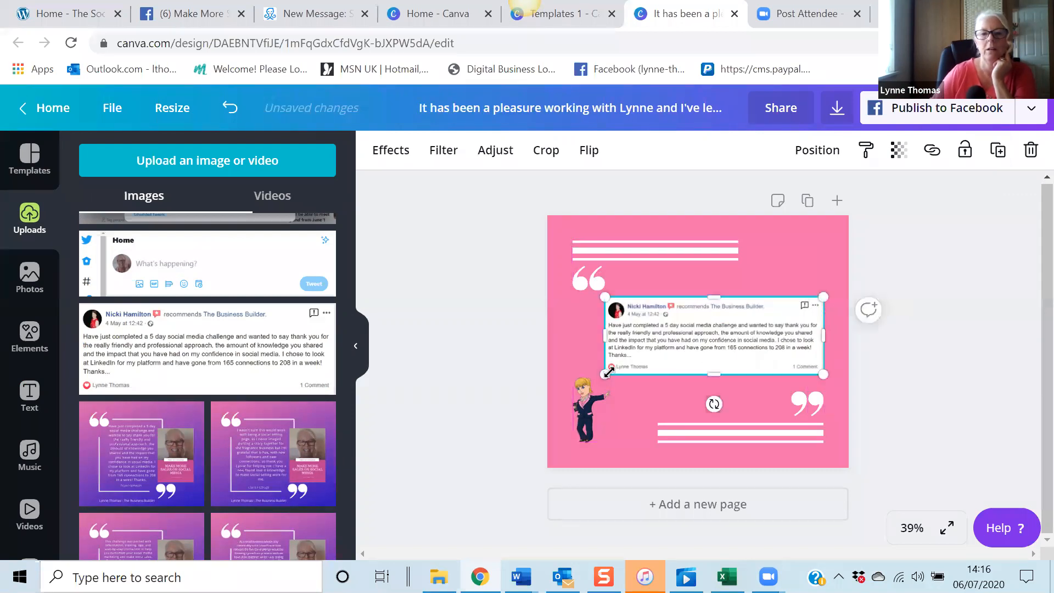
drag(605, 375, 598, 388)
click(956, 329)
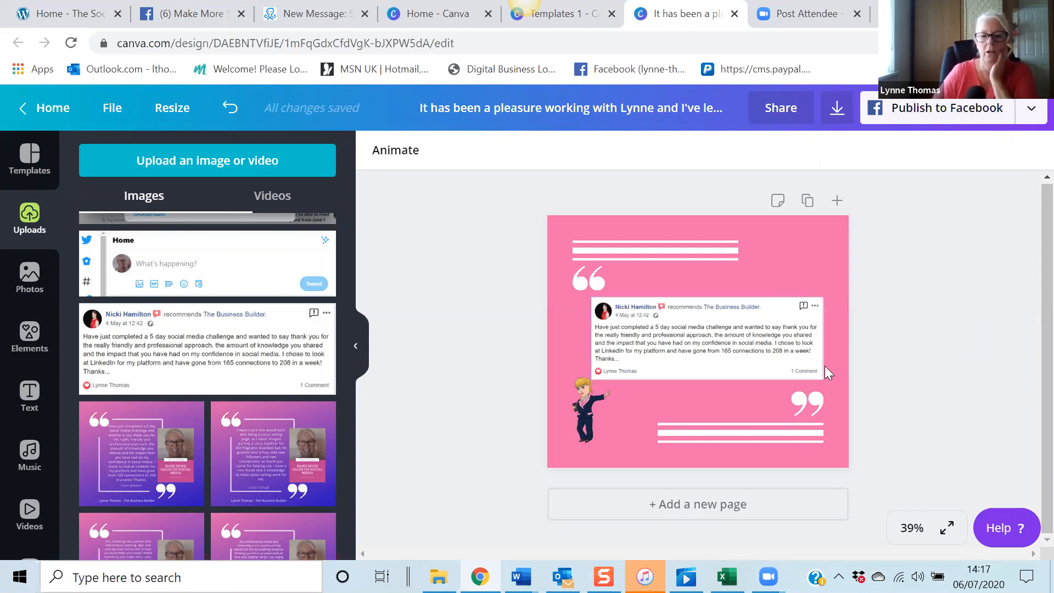
Step: Add a second page to the design and set its background colour to white
click(723, 508)
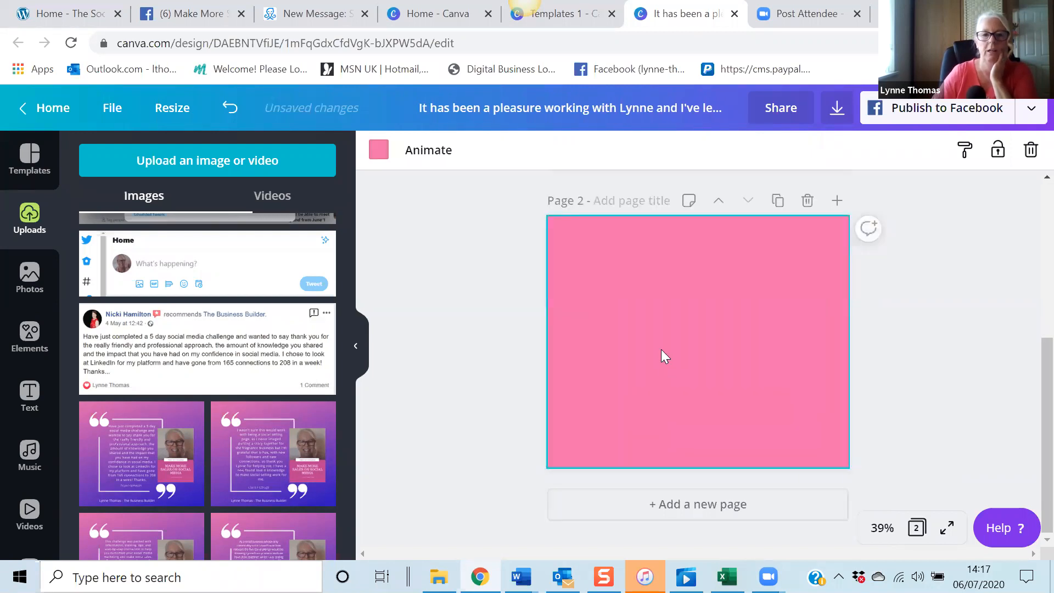
click(379, 149)
click(140, 314)
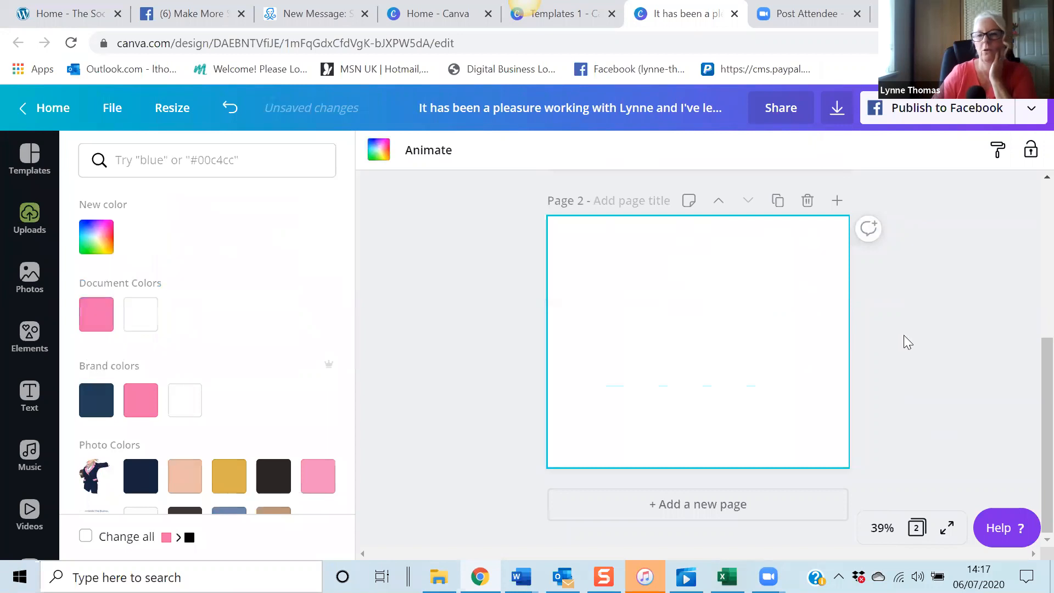
click(904, 337)
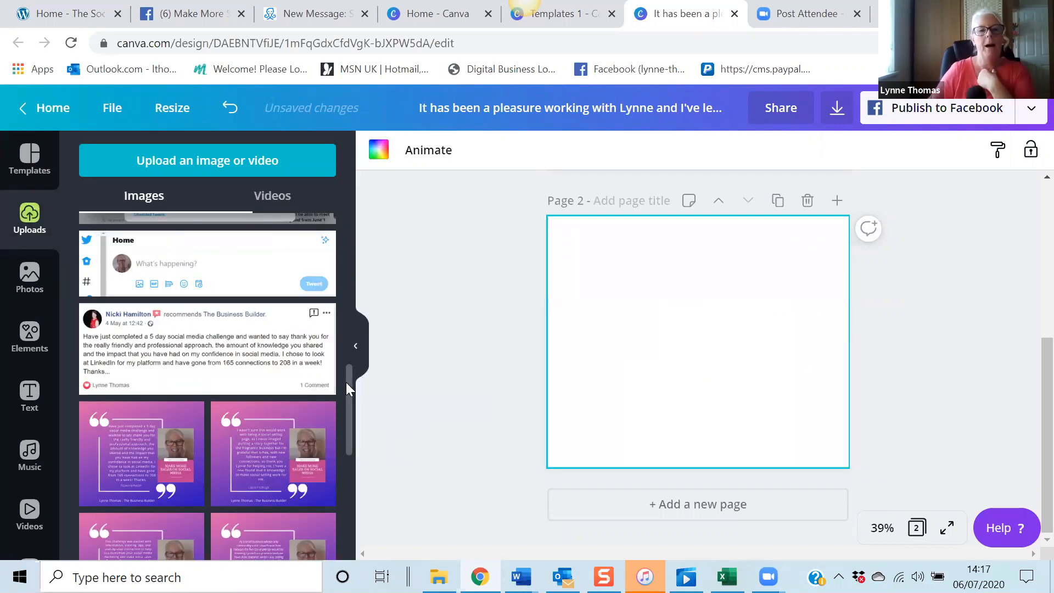
Step: Apply the recently used Discounted Sunglasses template to page 2
scroll(153, 376, up, 10)
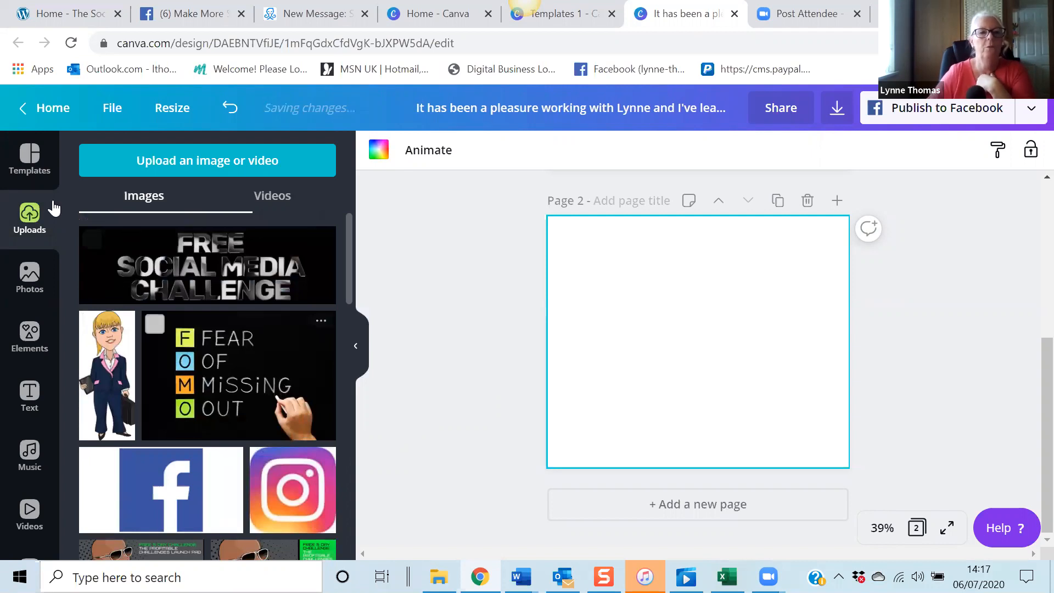
click(26, 157)
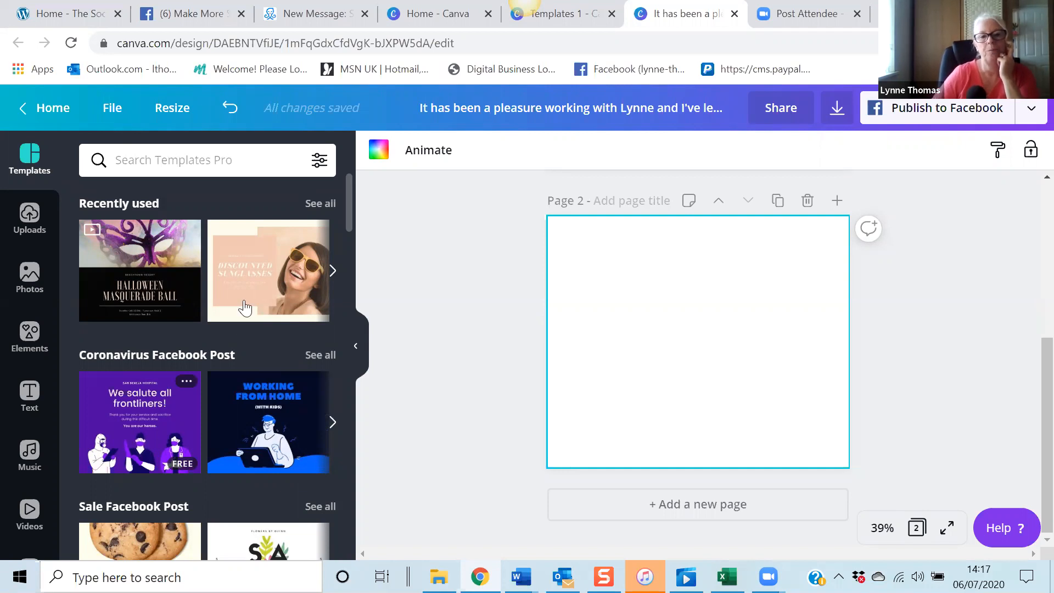
click(254, 268)
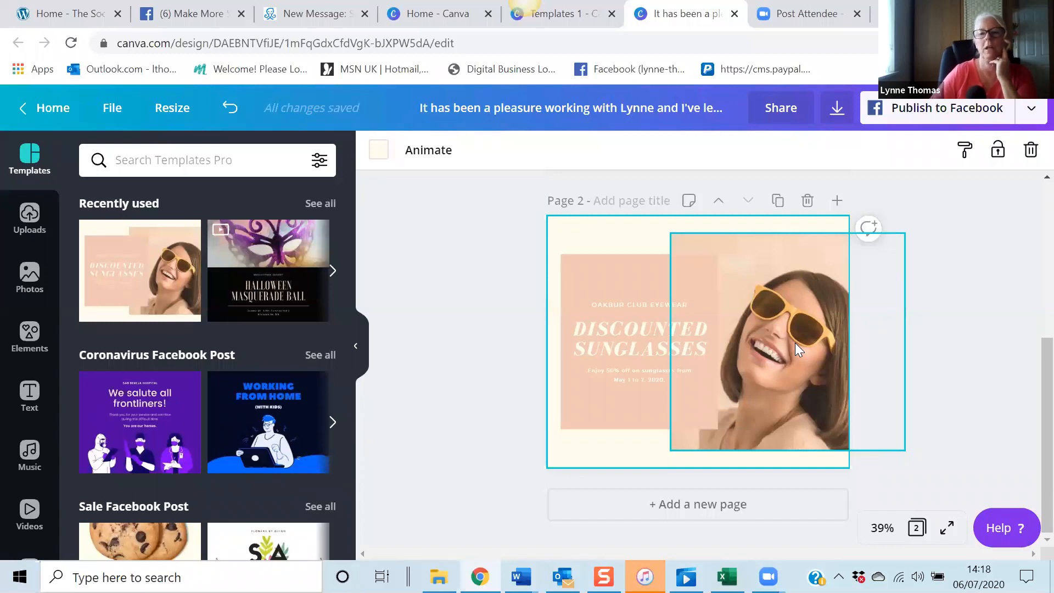
Step: Replace the template's photo of the woman in sunglasses with the stock photo of two men with rainbow face paint
click(773, 340)
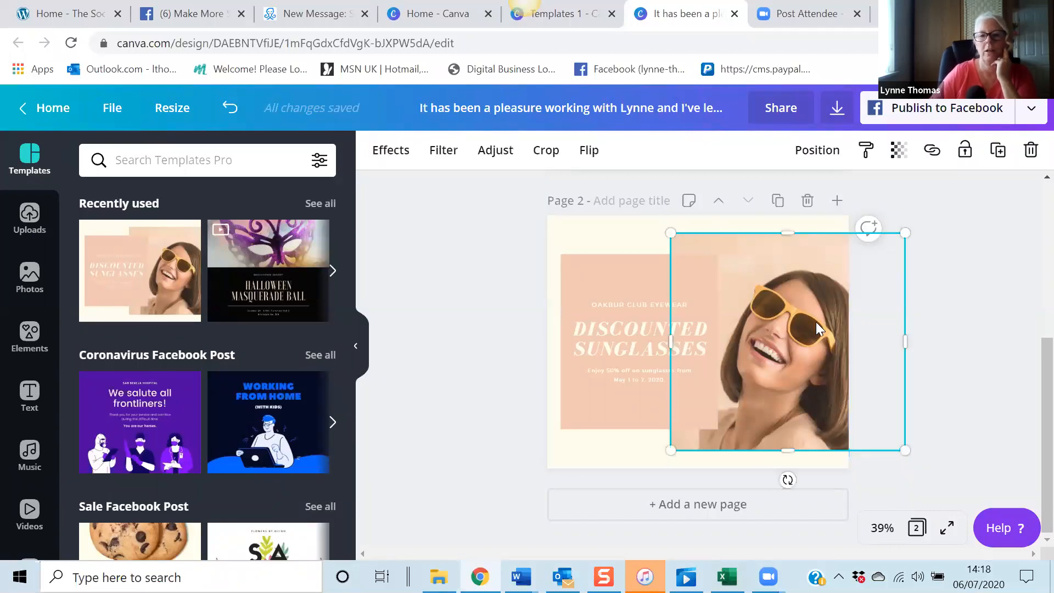
click(1029, 150)
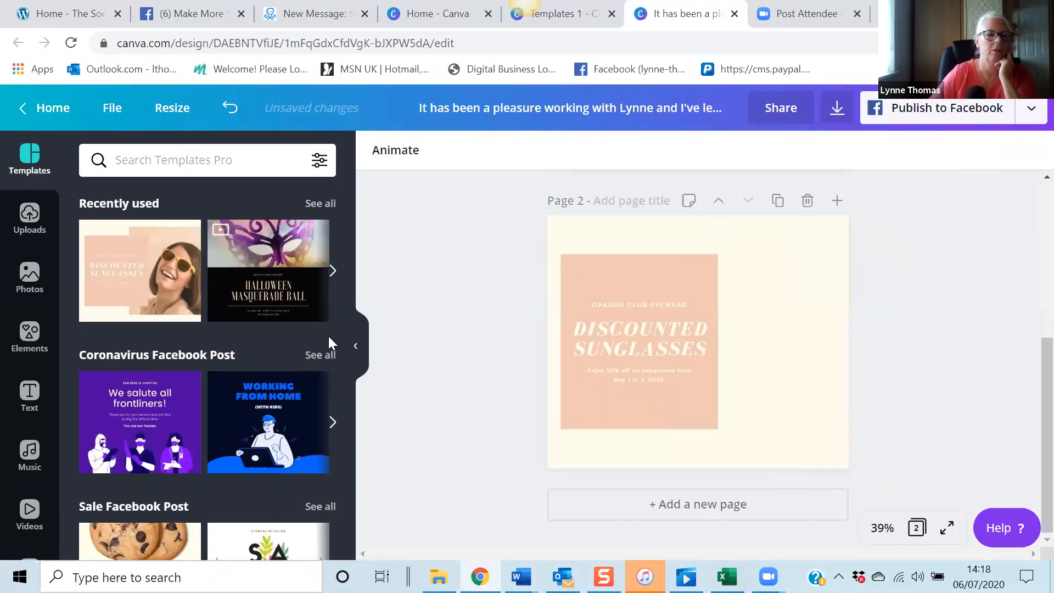
click(29, 285)
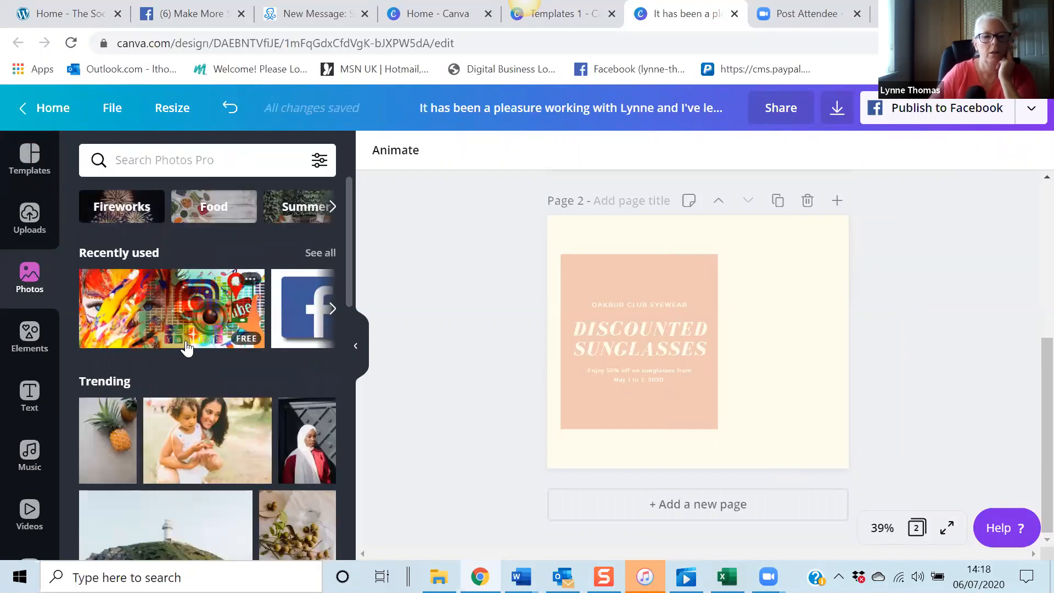
scroll(186, 340, down, 5)
scroll(186, 341, down, 10)
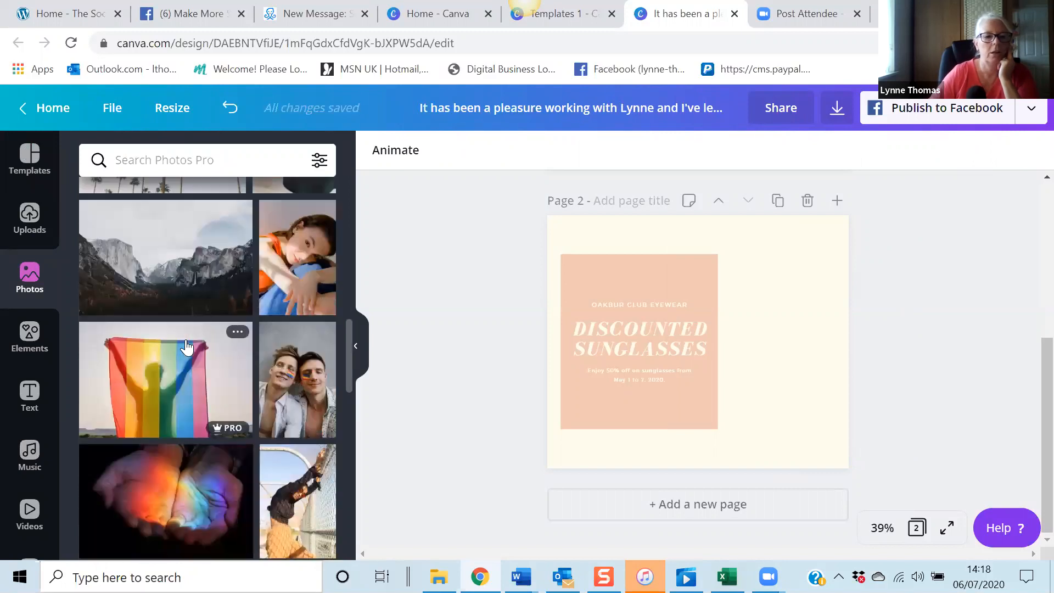
scroll(216, 338, up, 5)
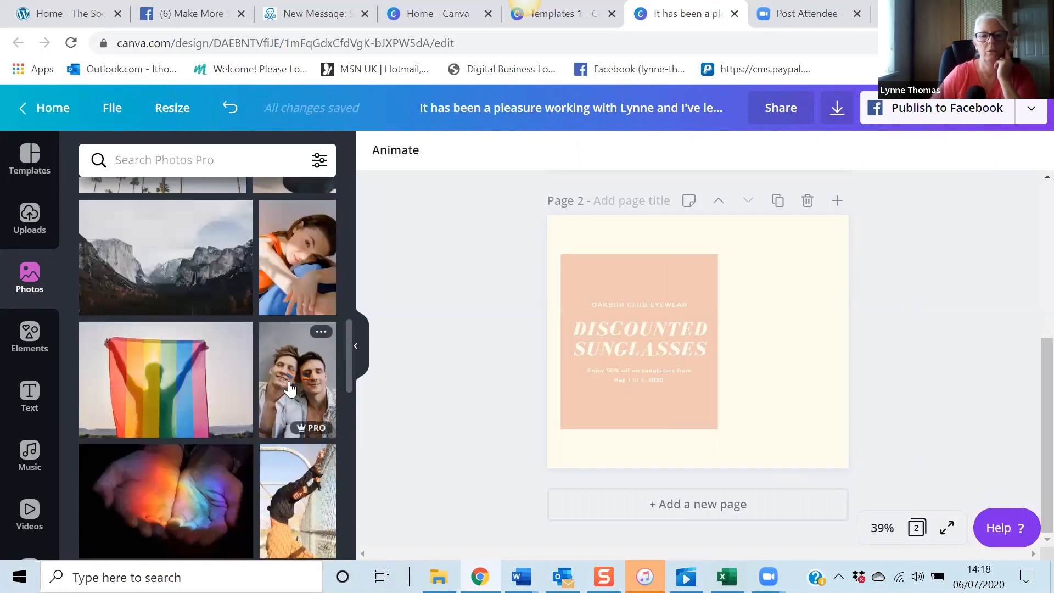
click(291, 389)
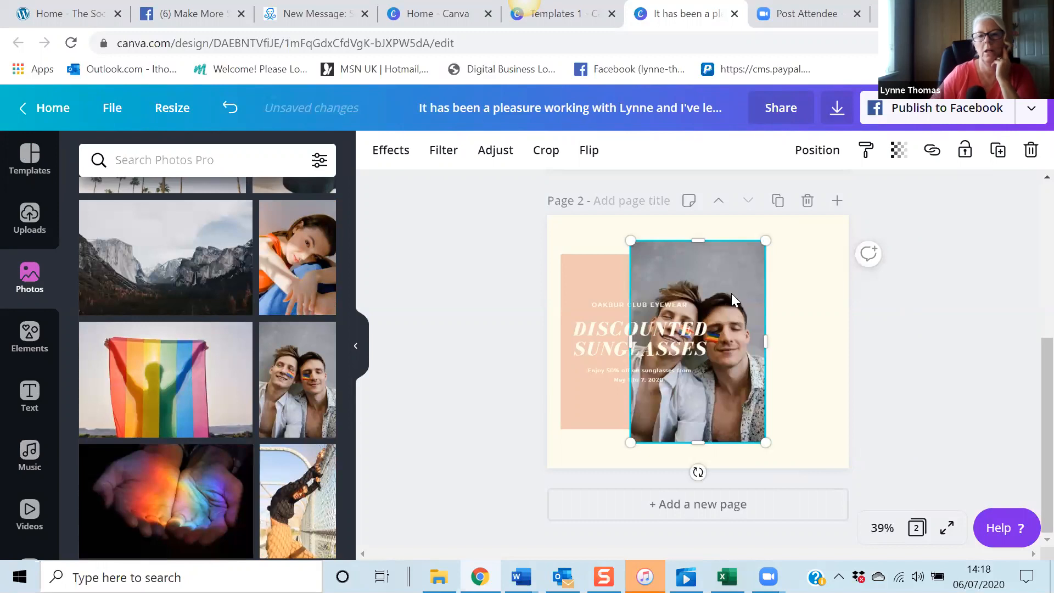
Step: Move the new photo to the right of the peach panel and enlarge it to about 547 × 819, overlapping the page edges
drag(731, 294, 810, 289)
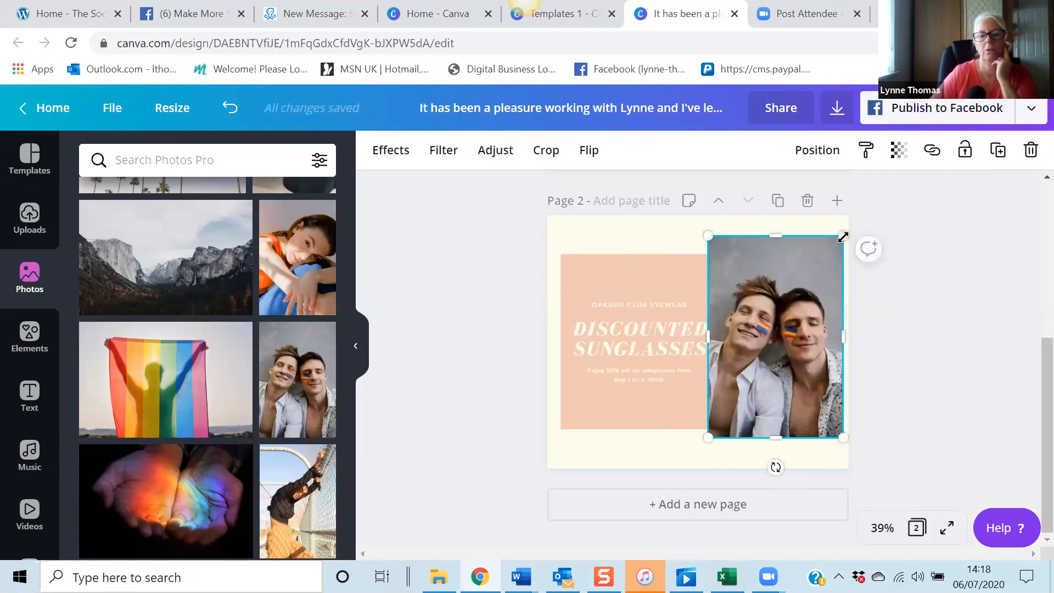
drag(844, 235, 856, 215)
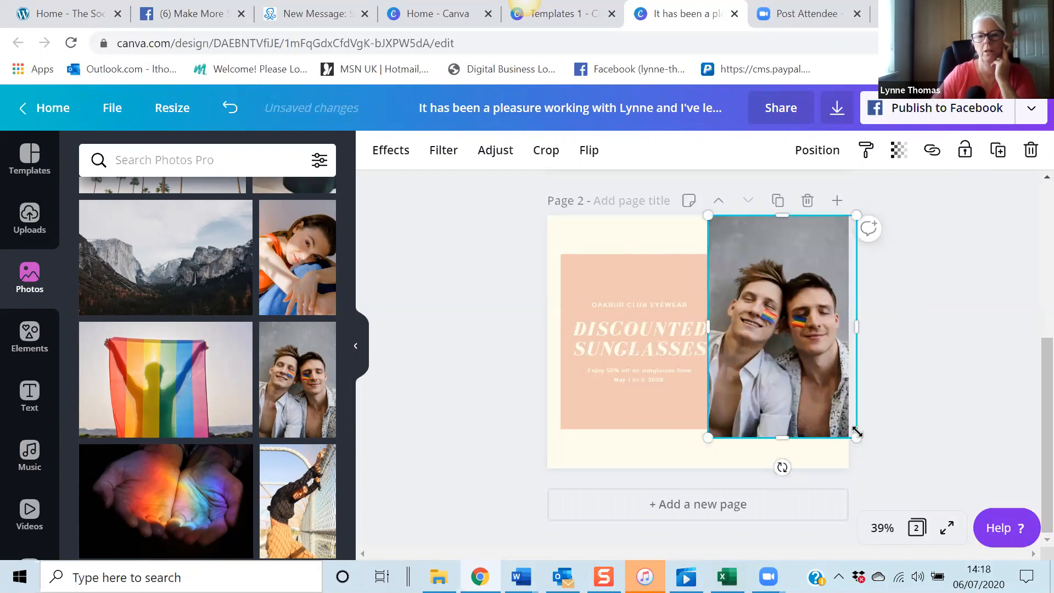
drag(874, 456, 886, 471)
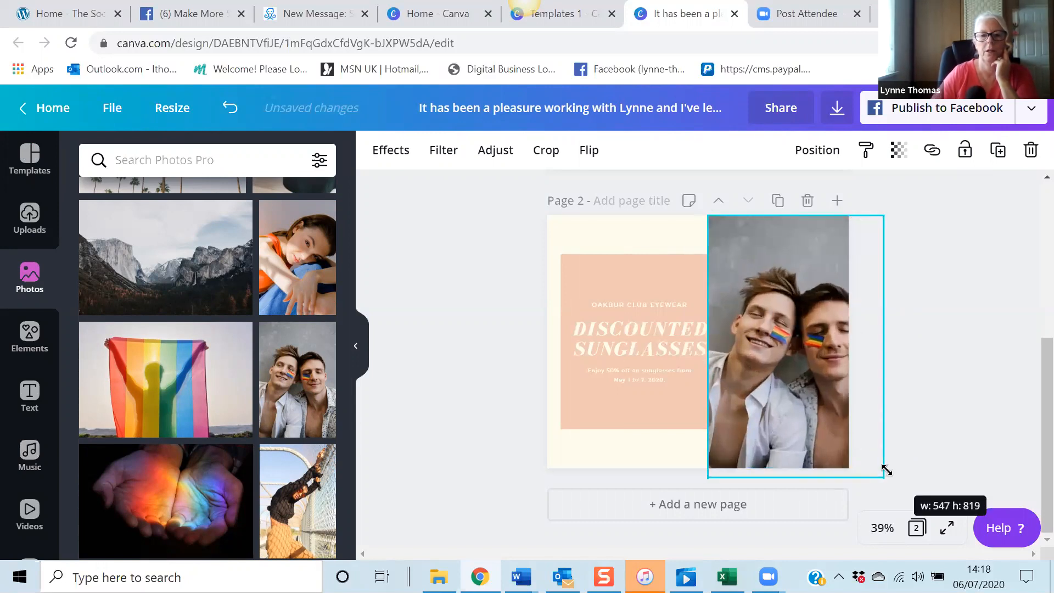
drag(788, 412, 799, 412)
click(955, 362)
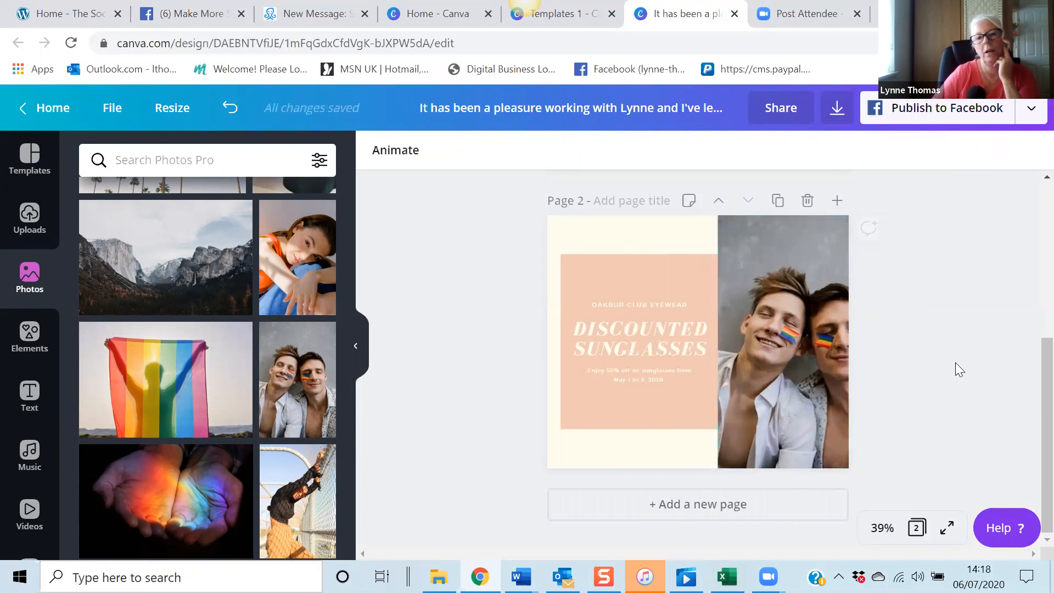
Step: Shrink the photo to about 466 × 699, set it against the peach panel's edge and crop its outer side
click(802, 288)
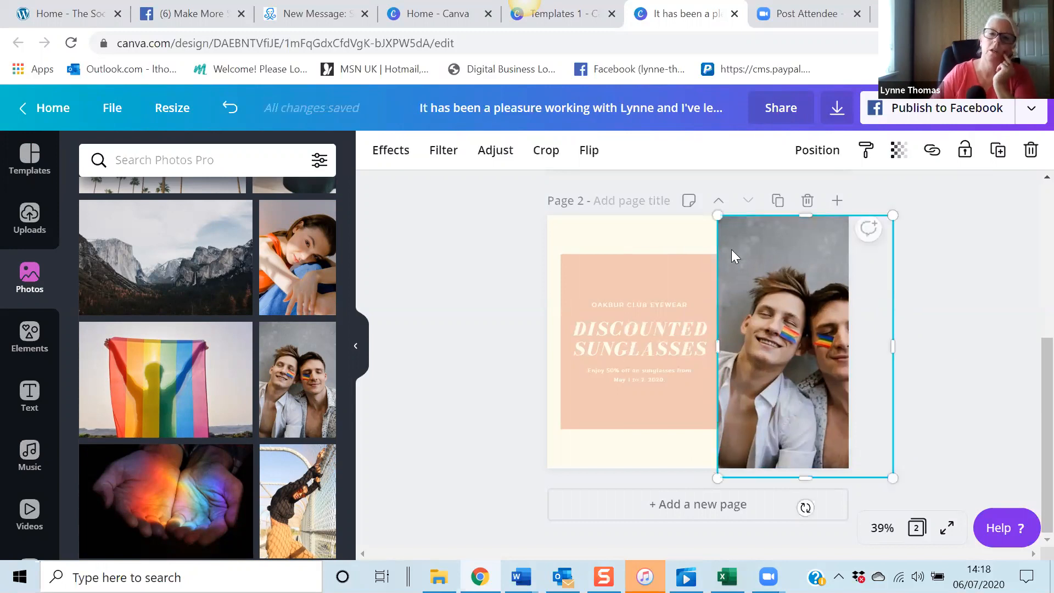
drag(718, 216, 741, 234)
mouse_move(780, 317)
mouse_down()
mouse_move(769, 295)
mouse_move(764, 305)
mouse_up()
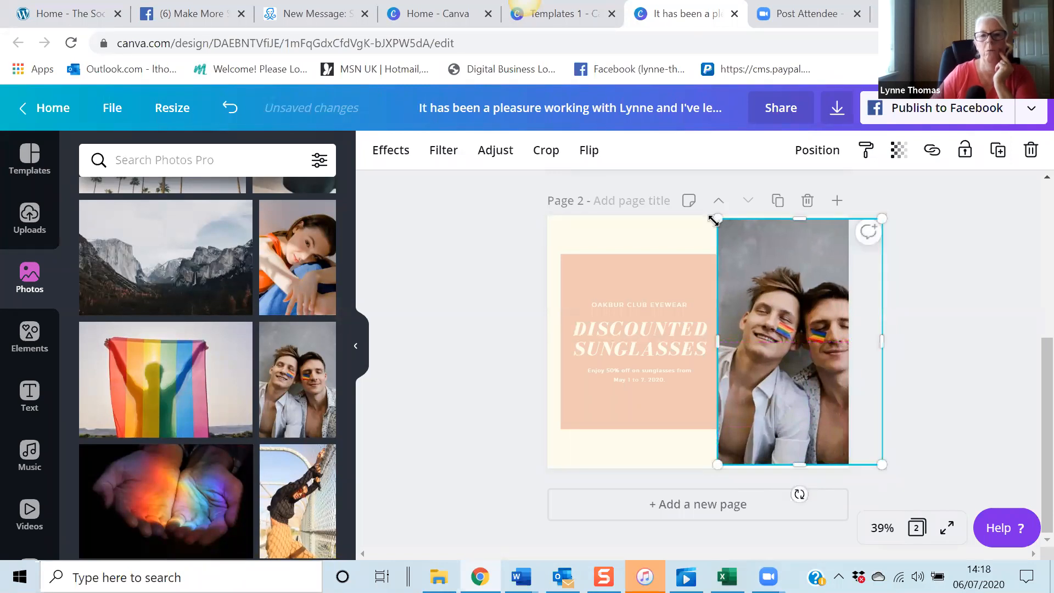
drag(712, 219, 732, 236)
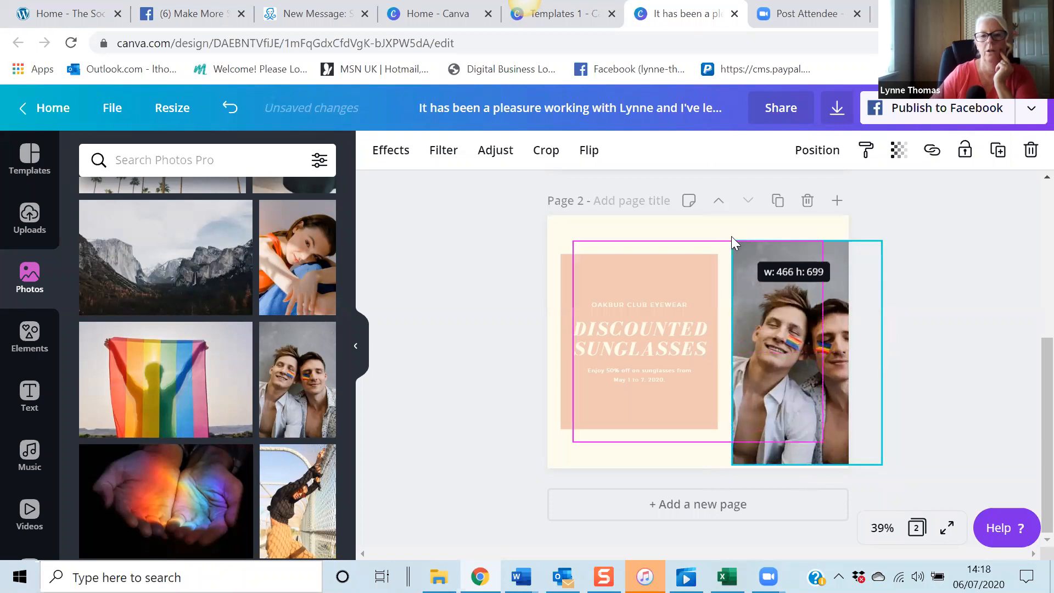
drag(786, 333, 771, 318)
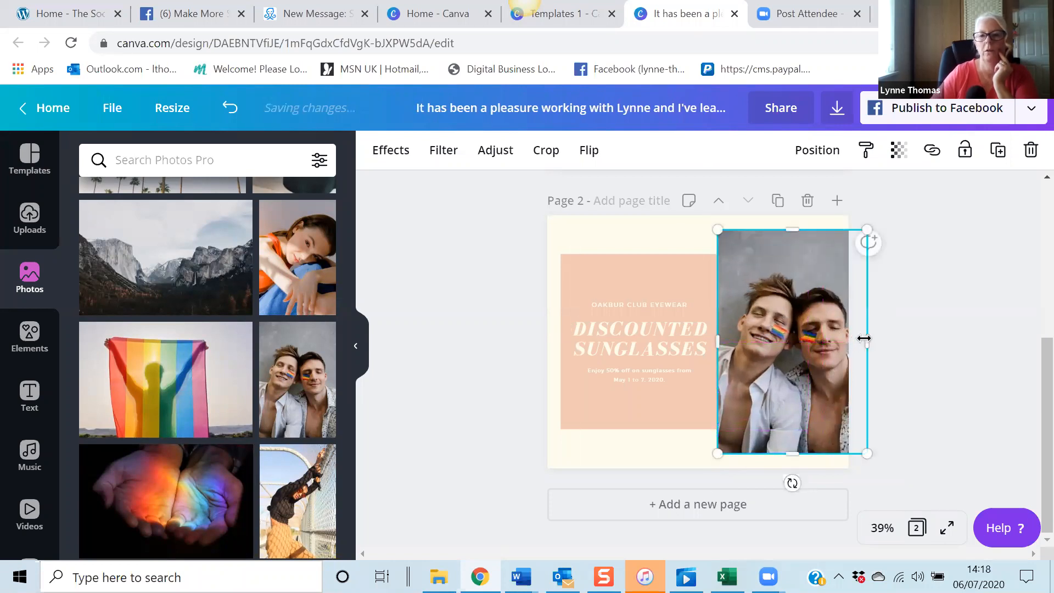
drag(868, 339, 857, 339)
click(964, 320)
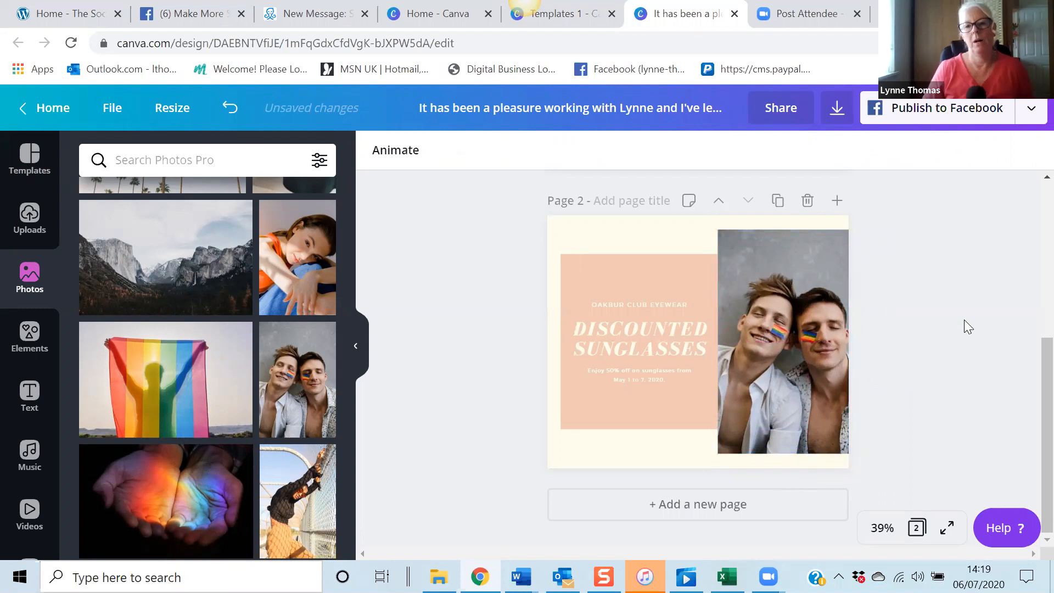
Step: Replace the small line above the headline on page 2 with "COME AND JOIMN ME"
click(610, 359)
click(621, 306)
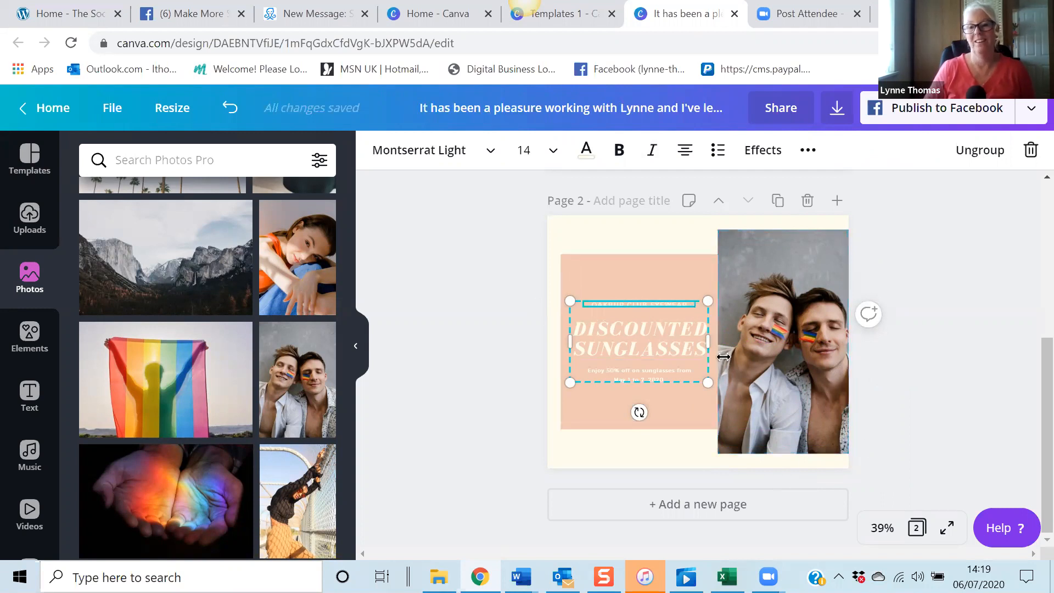
click(879, 528)
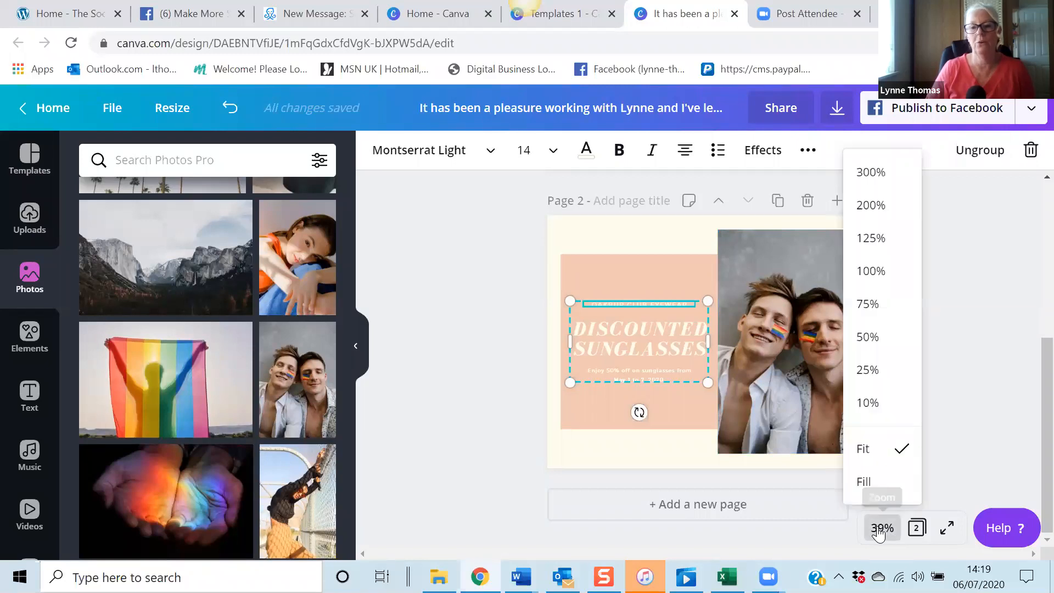
click(868, 339)
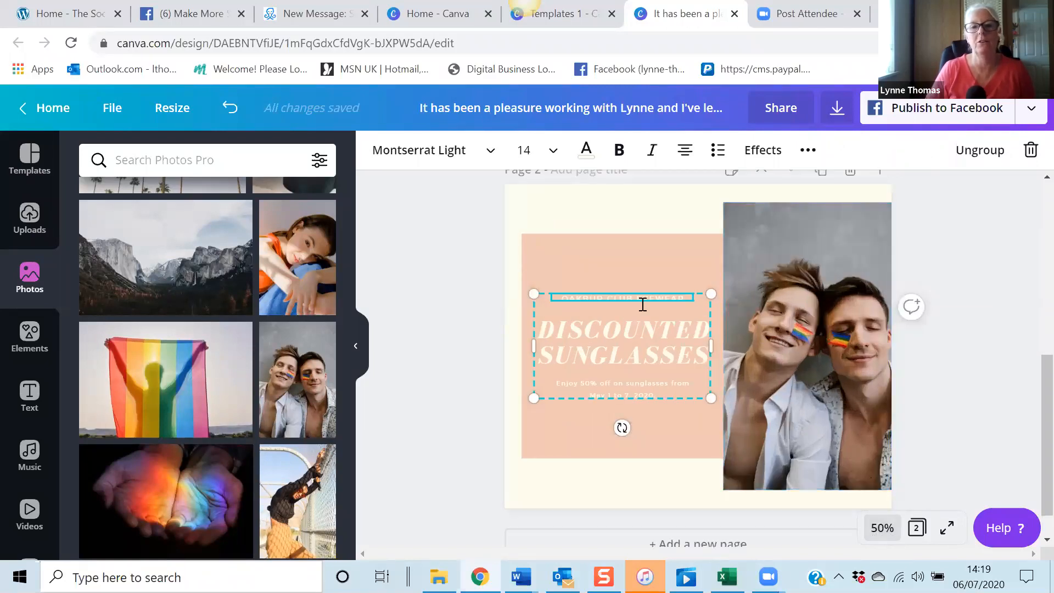
drag(695, 296, 519, 309)
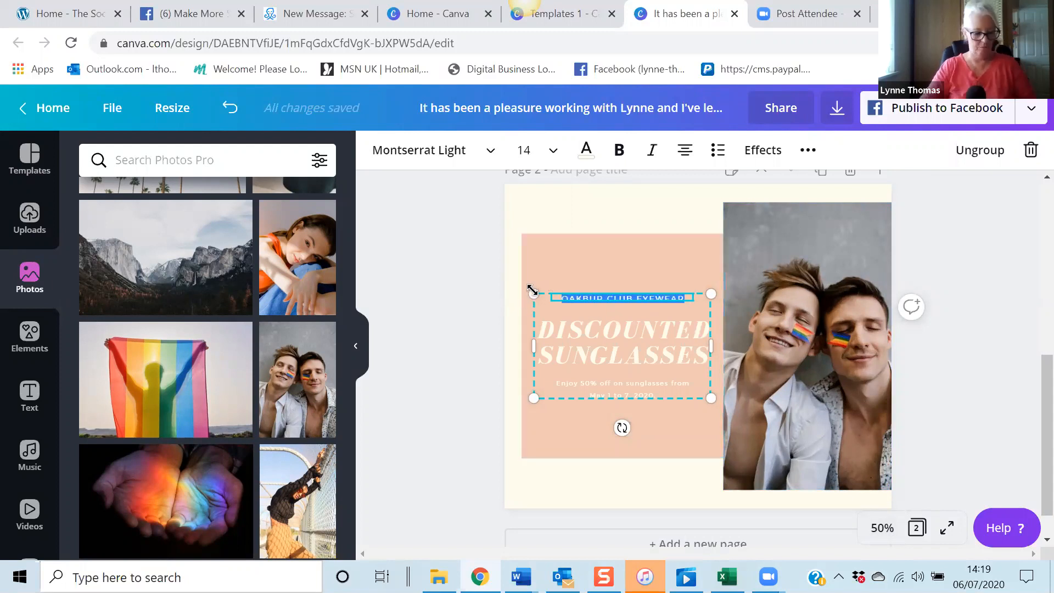
text(COM)
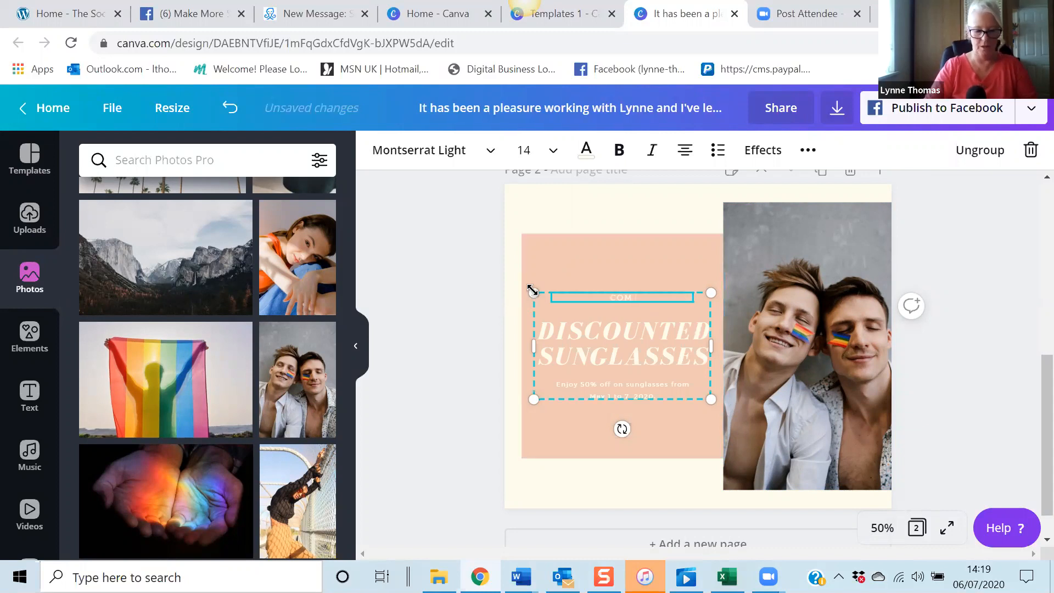
text(E AND JOIM)
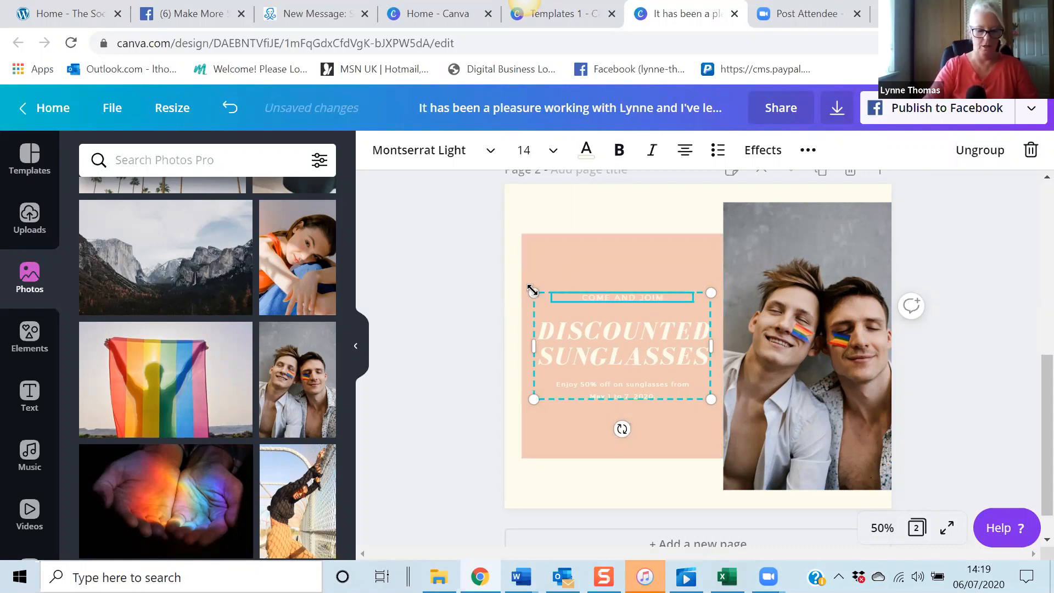
text(N ME)
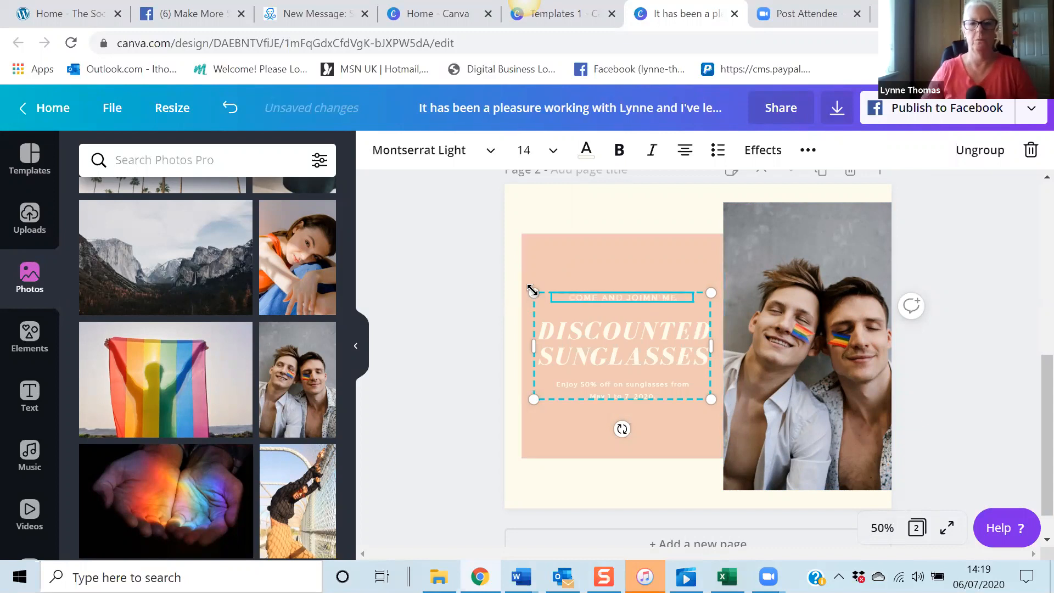
Step: Replace the headline "DISCOUNTED SUNGLASSES" with "FOR FUN IN THE PARK"
click(583, 344)
drag(538, 328, 711, 361)
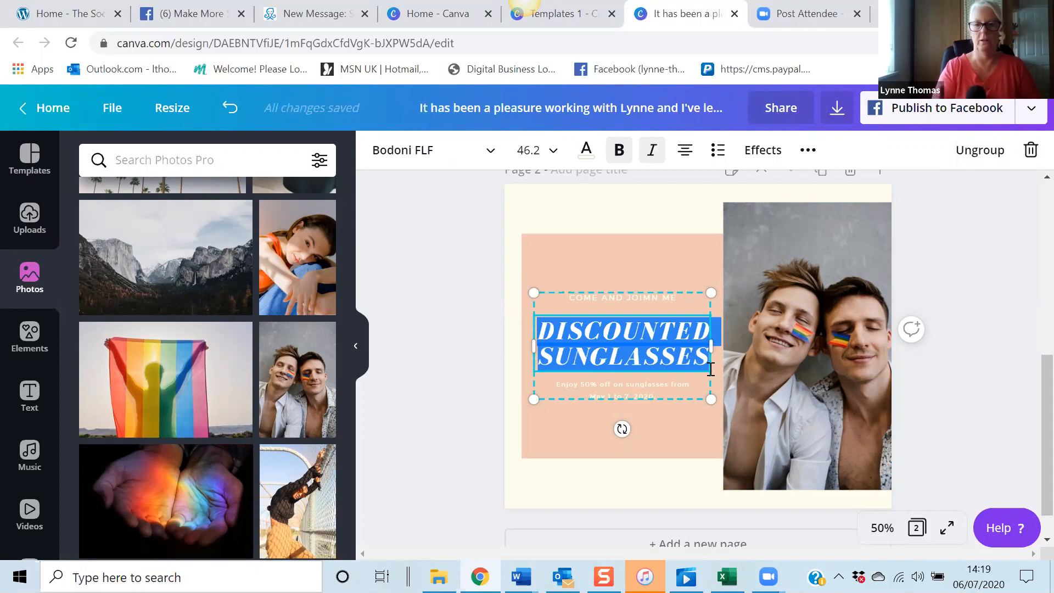
key(BackSpace)
text(FOR FUN IMN)
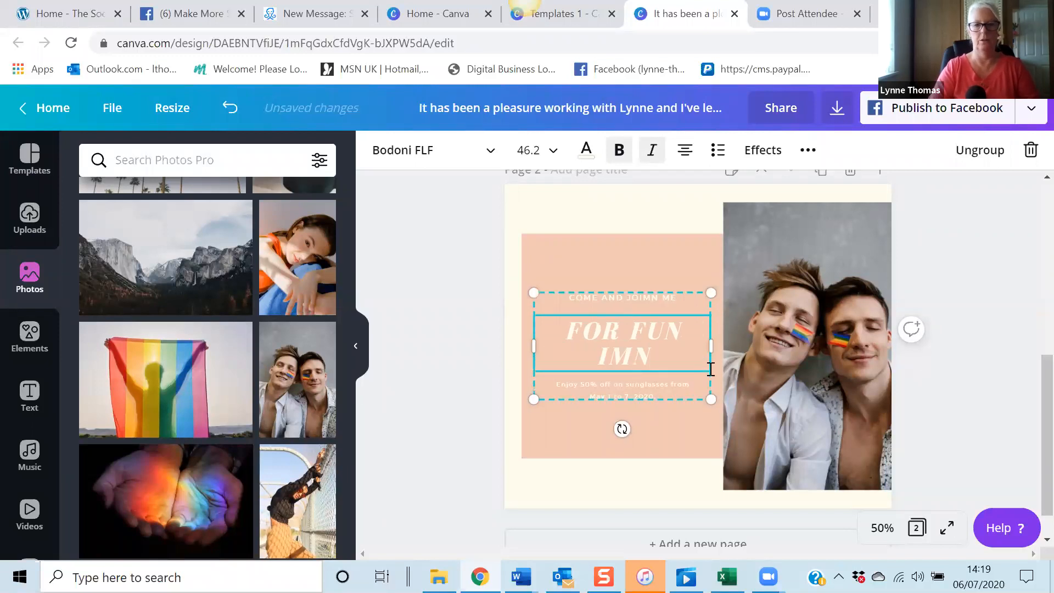
key(BackSpace)
key(BackSpace)
text(N T)
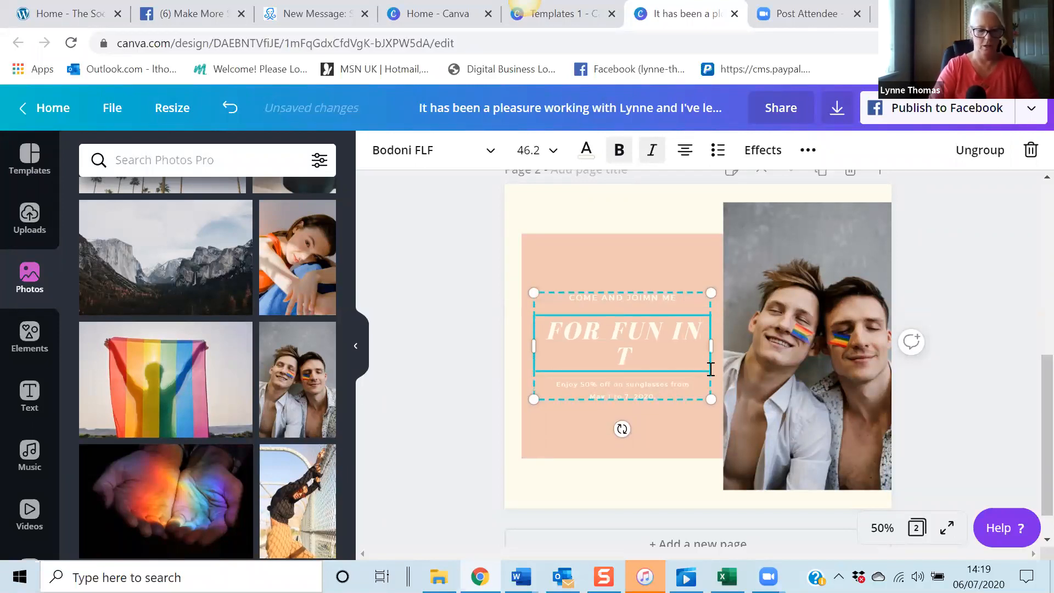
text(HE PARK)
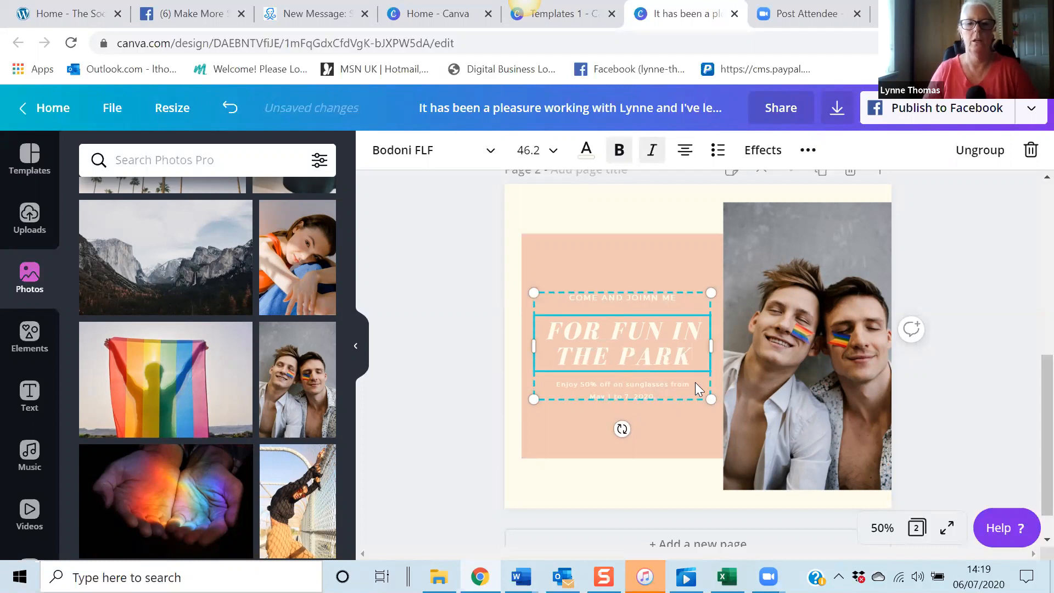
Step: Replace the small offer text below the headline with "Click here to get your tickets"
click(646, 393)
drag(659, 393, 556, 383)
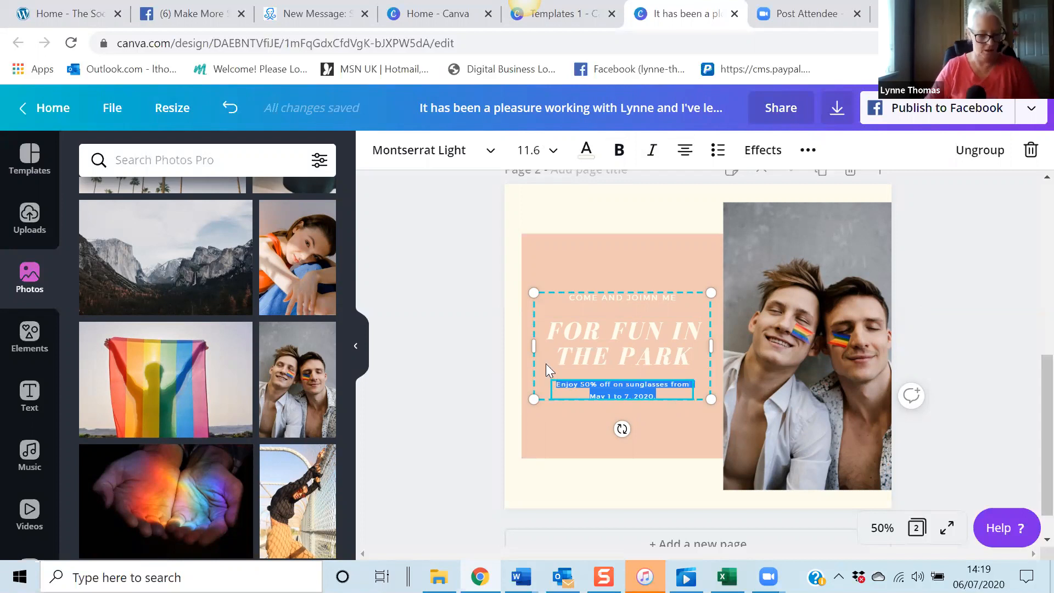
key(BackSpace)
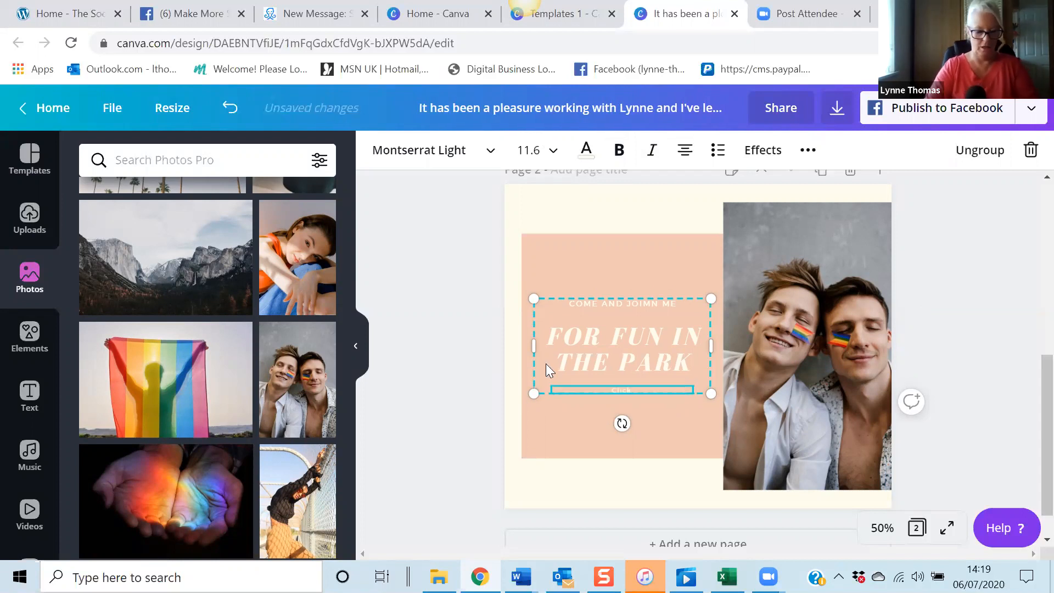
text(here to get your)
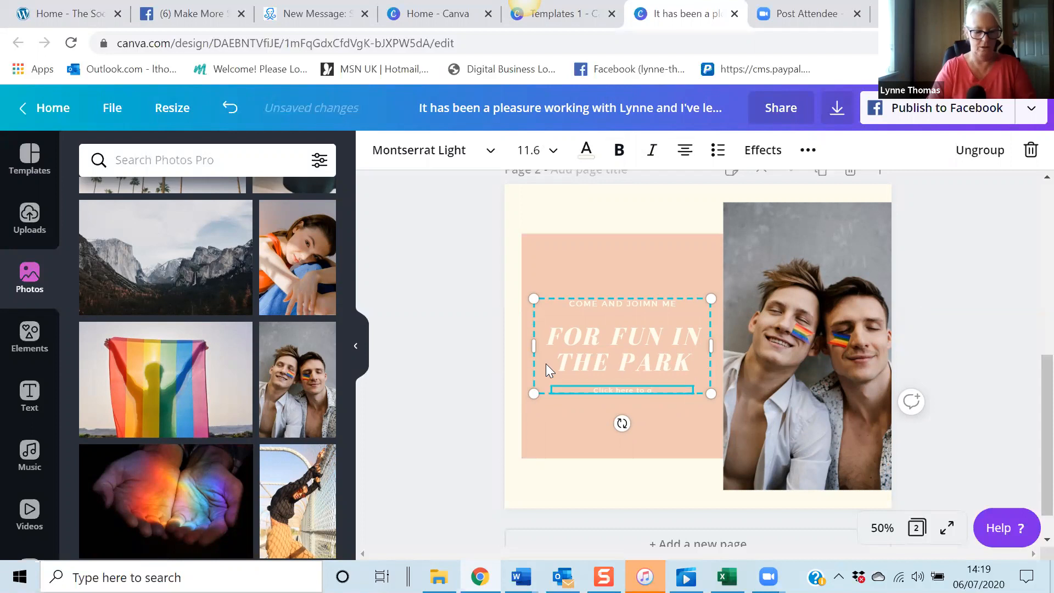
text(ckets)
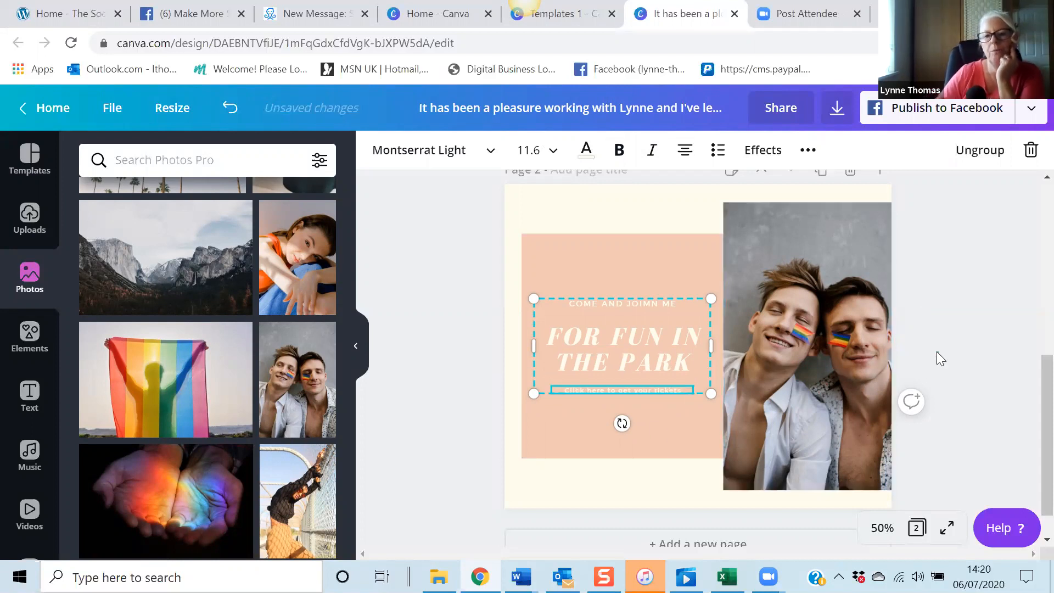
Step: Shrink the photo of the two men to about 378 × 646 and place it against the peach panel, vertically centred on the page
click(834, 299)
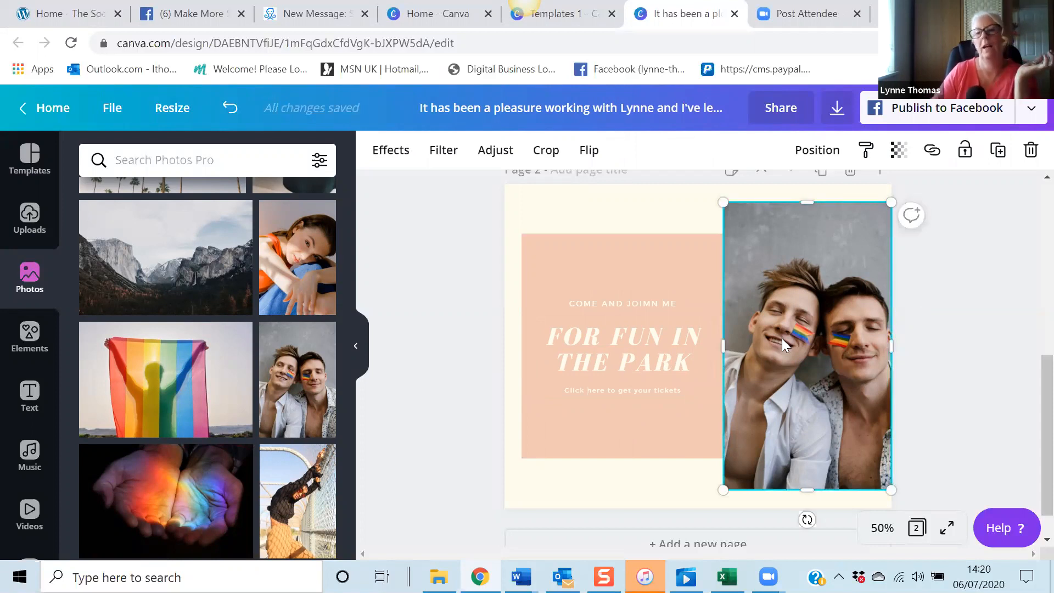
drag(723, 203, 735, 223)
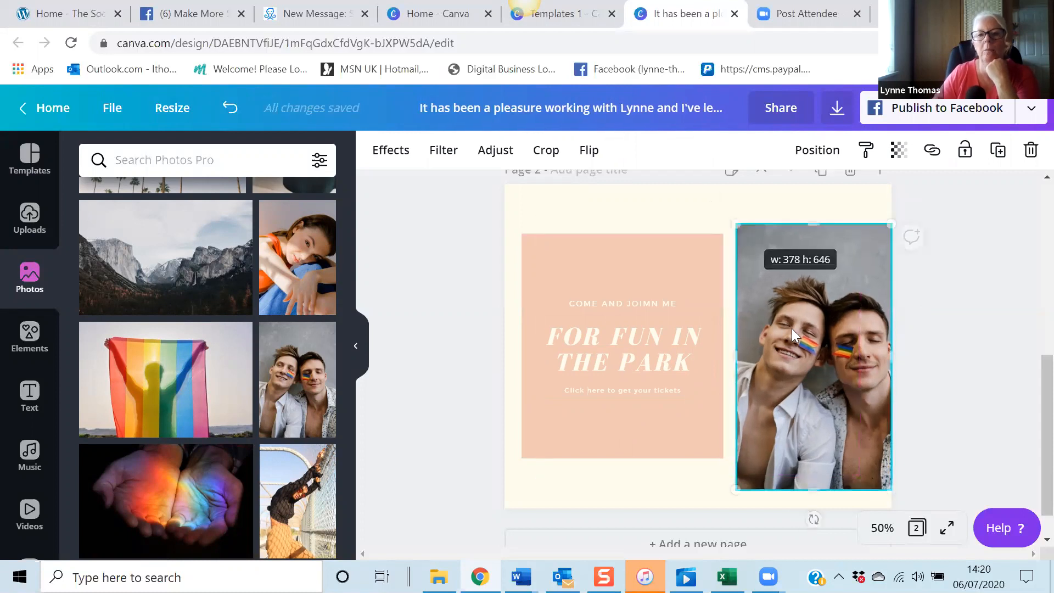
drag(780, 314, 776, 316)
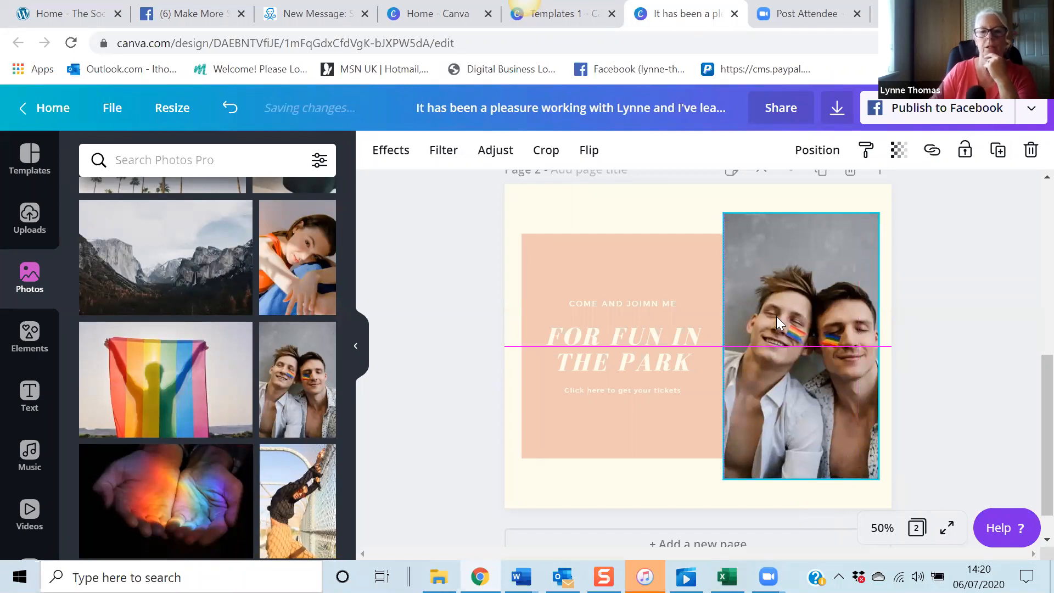
Step: Recolour the peach panel with the dark blue brand colour
click(669, 420)
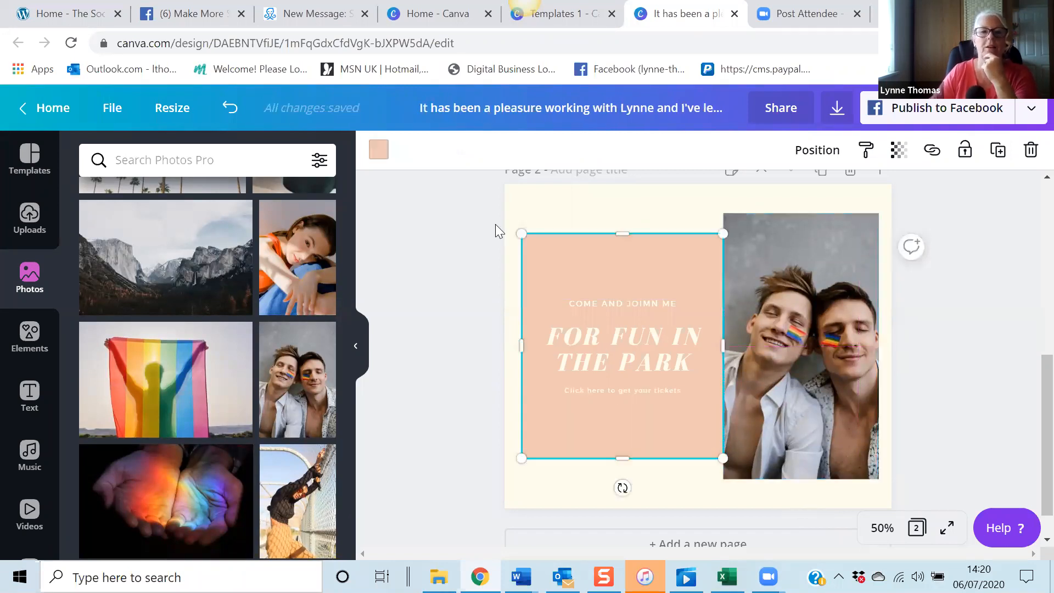
click(378, 157)
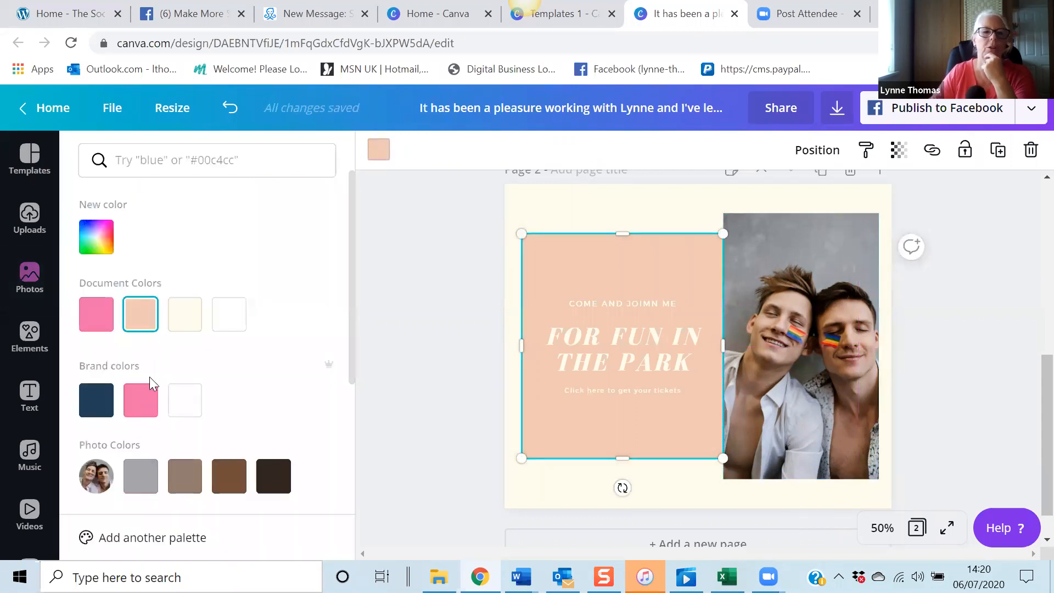
click(99, 403)
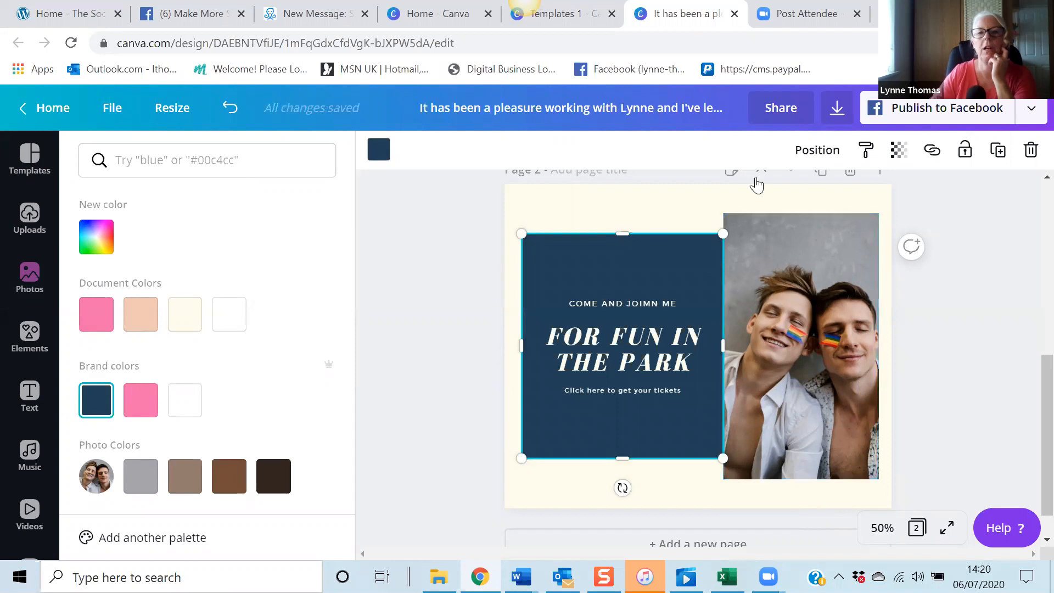
Step: Bring the dark blue panel one layer forward and try to widen it over the photo's edge
click(835, 151)
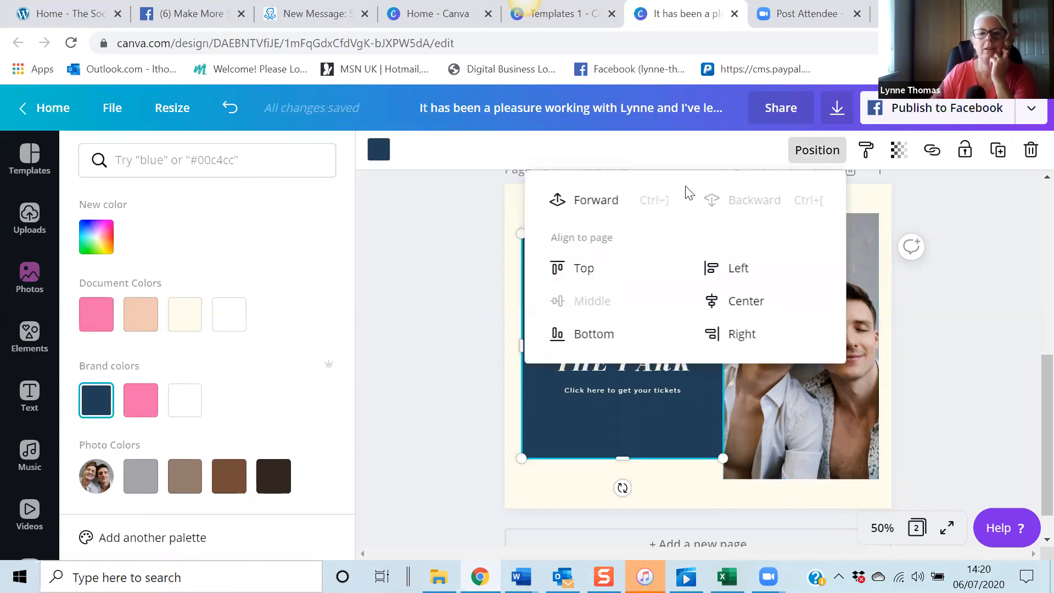
click(588, 210)
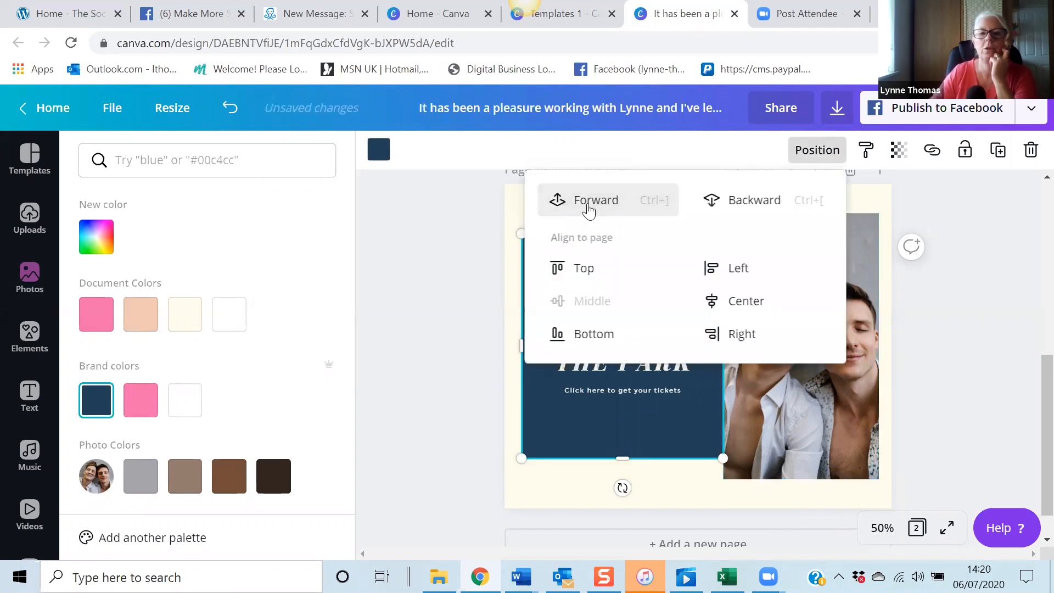
click(947, 272)
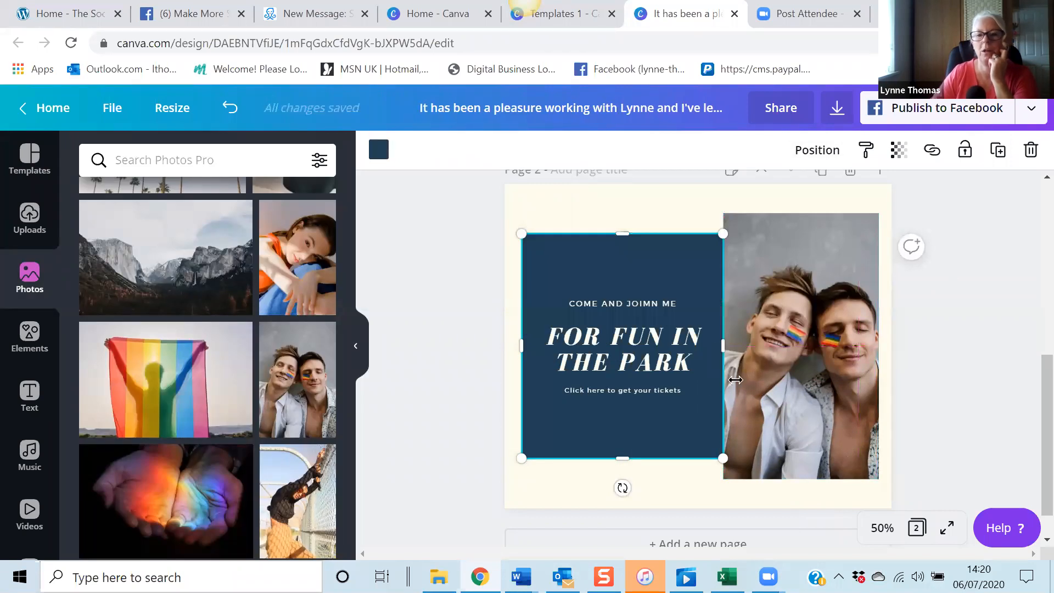
mouse_move(720, 345)
mouse_down()
mouse_move(786, 342)
mouse_move(678, 360)
mouse_move(729, 357)
mouse_up()
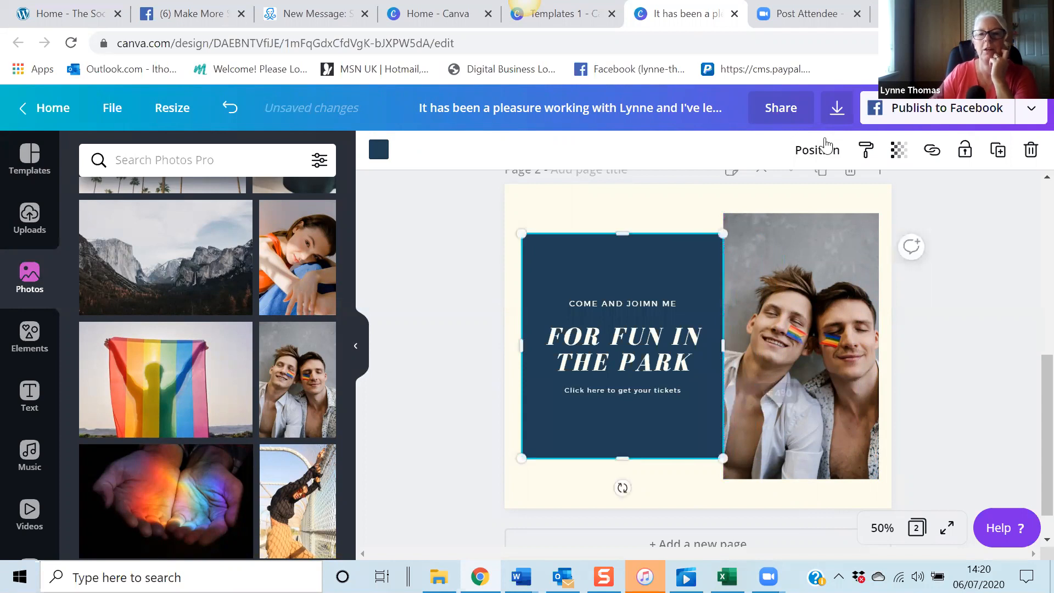
Step: Bring the dark blue panel forward another layer and try again to extend it over the photo
click(817, 150)
click(662, 211)
click(780, 377)
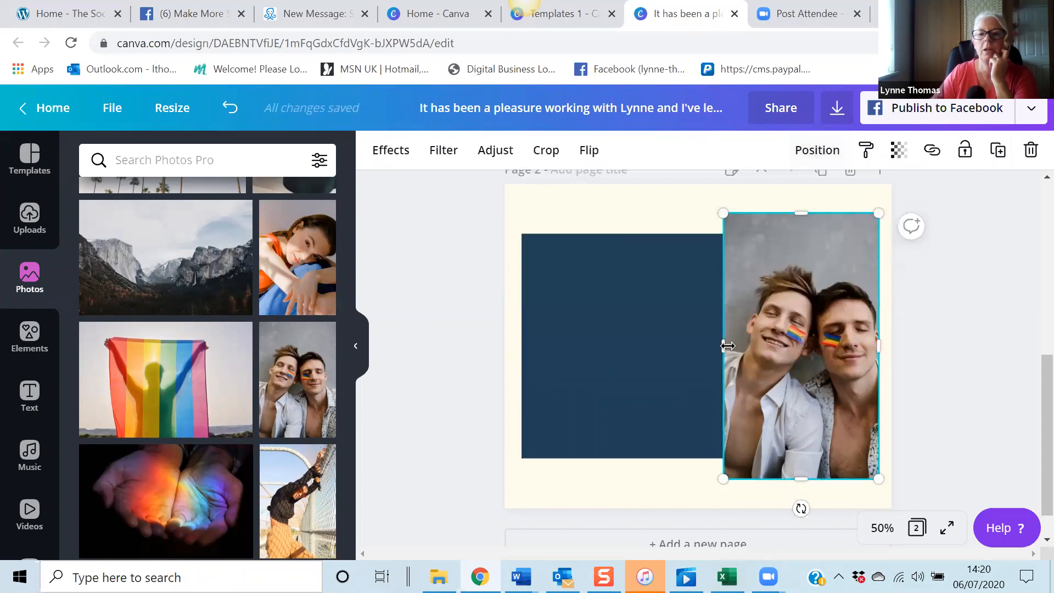
drag(688, 346, 726, 355)
Step: Send the dark blue panel one layer backward, behind the text group
click(722, 355)
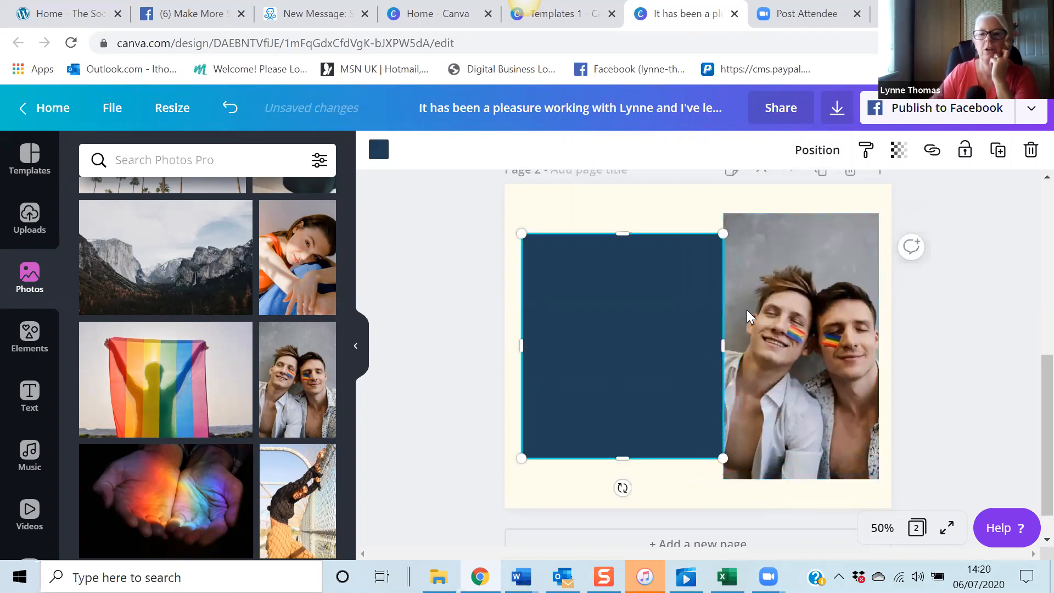
click(817, 149)
click(742, 211)
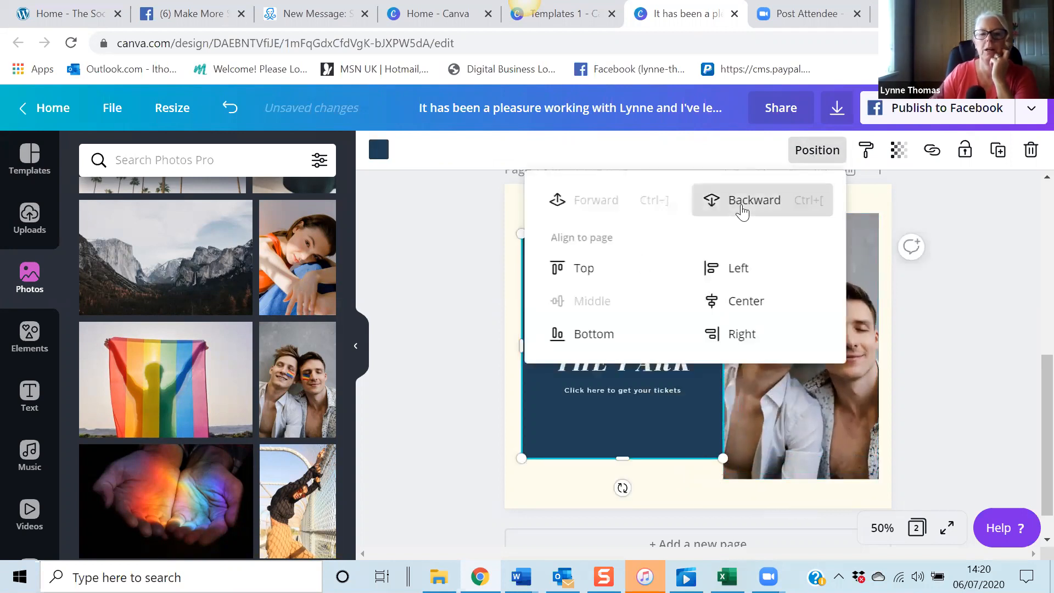
click(961, 331)
click(960, 331)
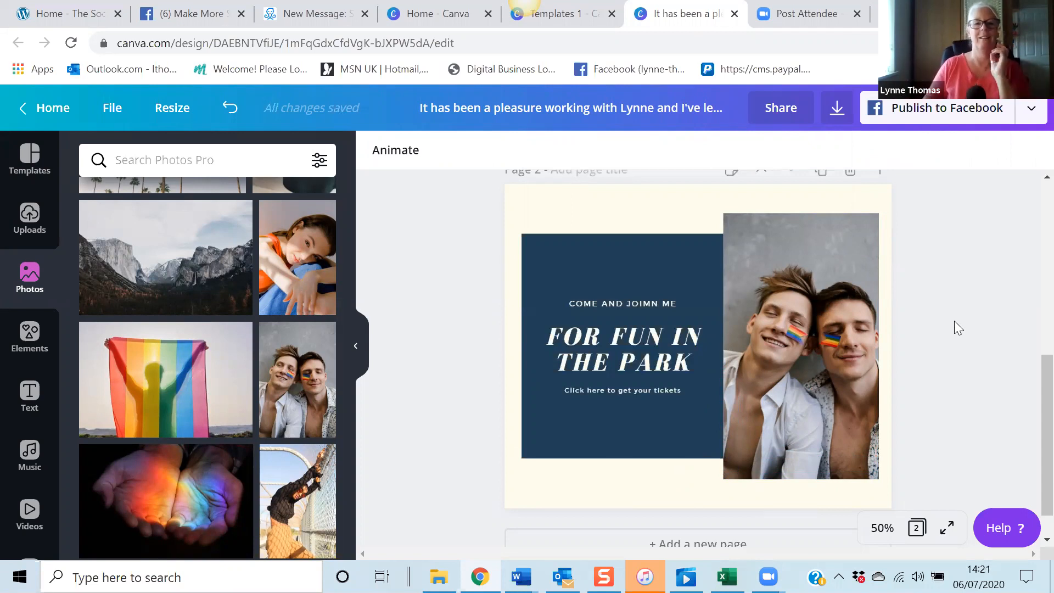
Step: Delete the photo, the whole text group and the dark blue panel from page 2
click(827, 305)
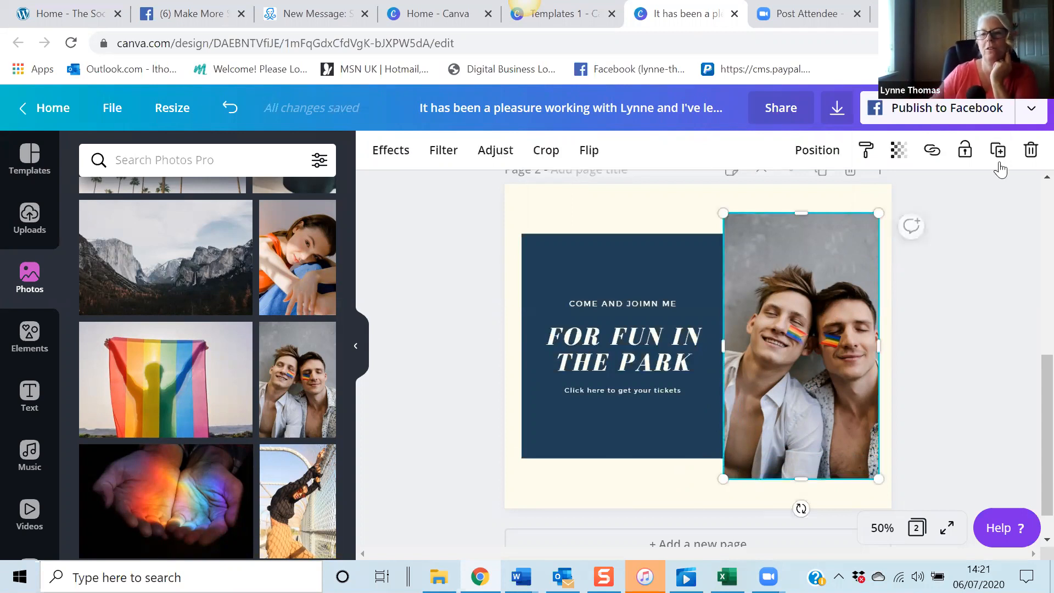
click(1028, 158)
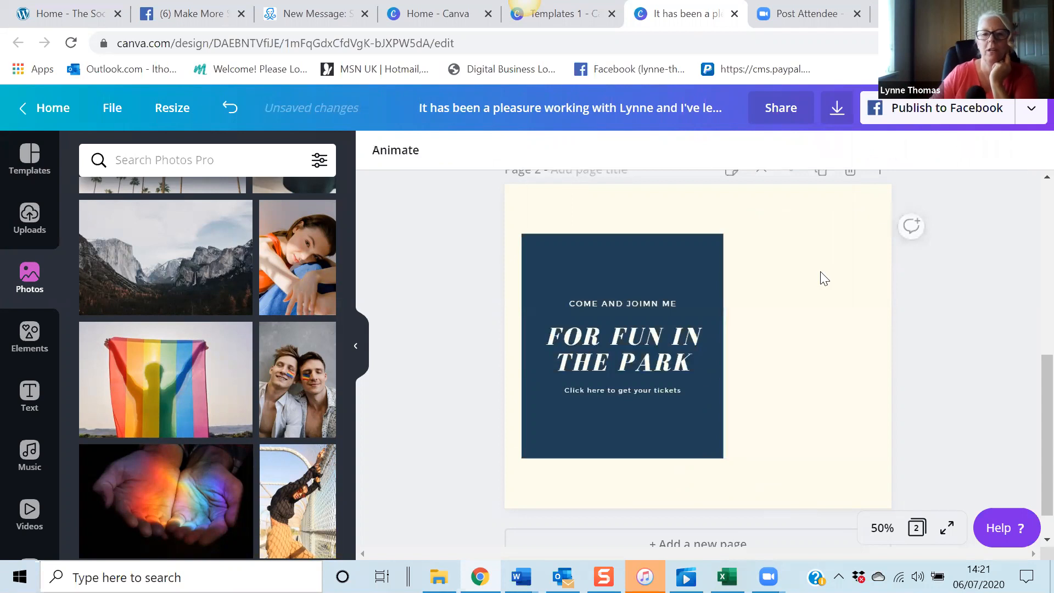
click(654, 329)
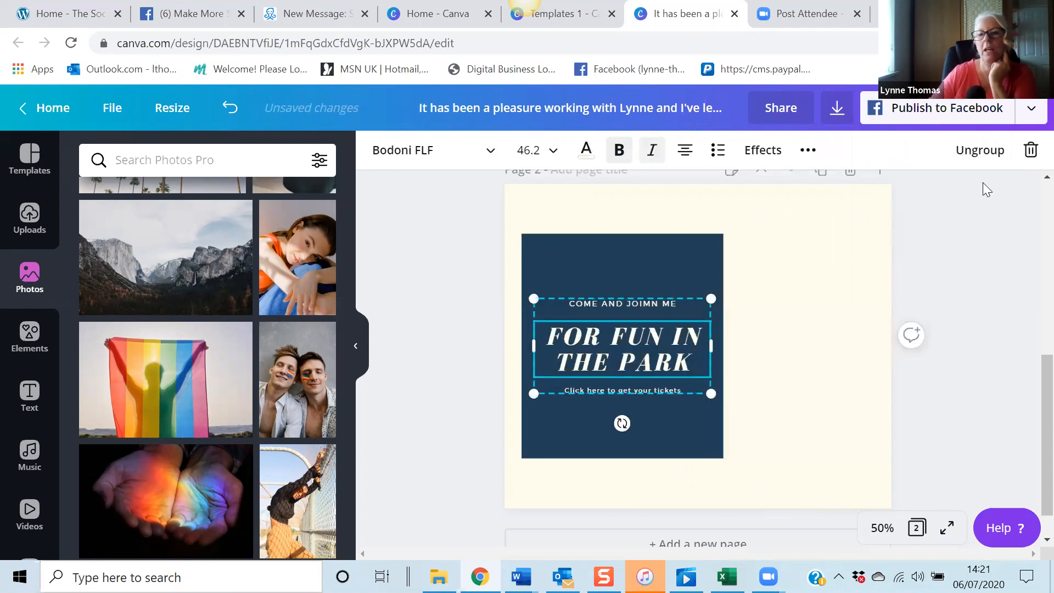
click(1029, 151)
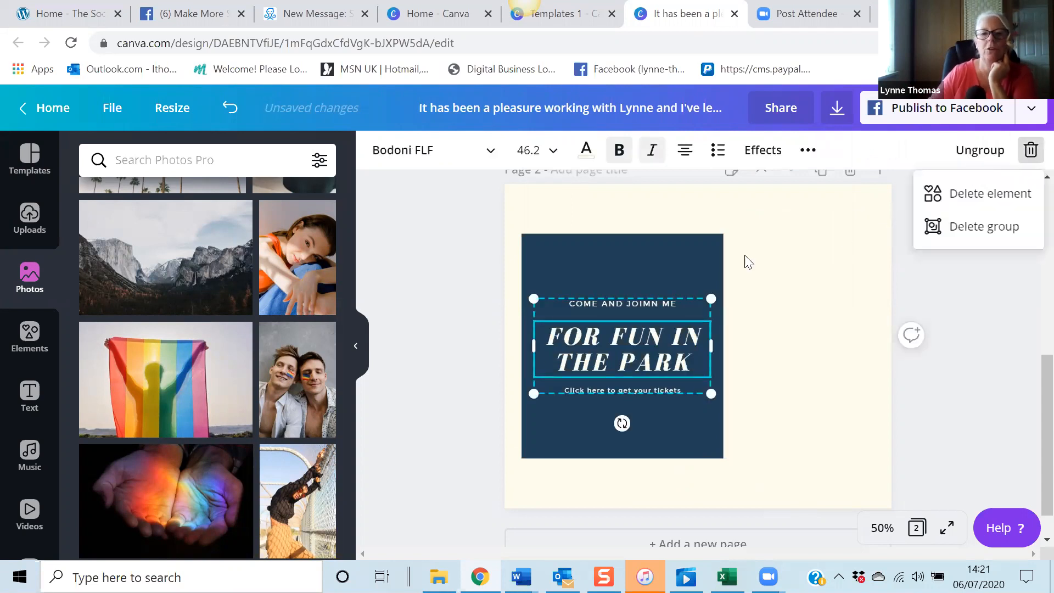
click(958, 230)
click(679, 397)
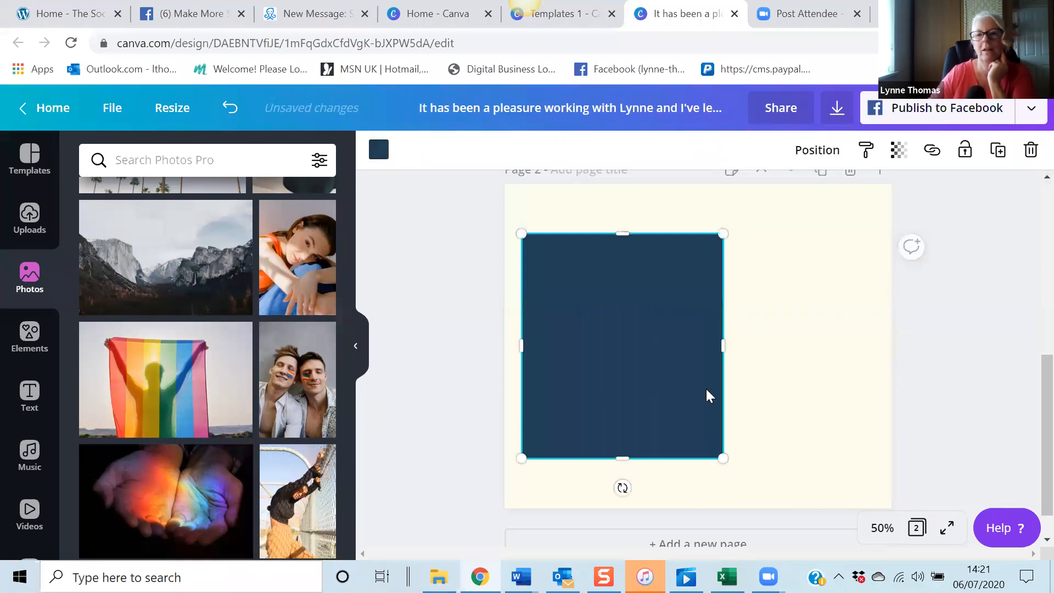
click(1029, 150)
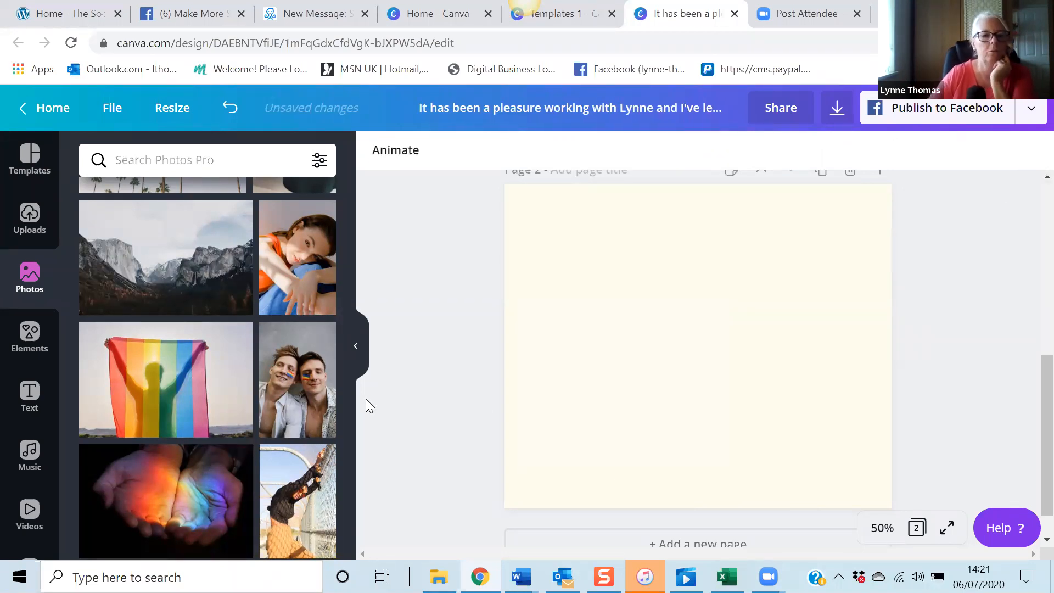
Step: Apply the "We salute all frontliners!" Coronavirus Facebook Post template to page 2 and delete its figure in the white protective suit
scroll(366, 405, up, 5)
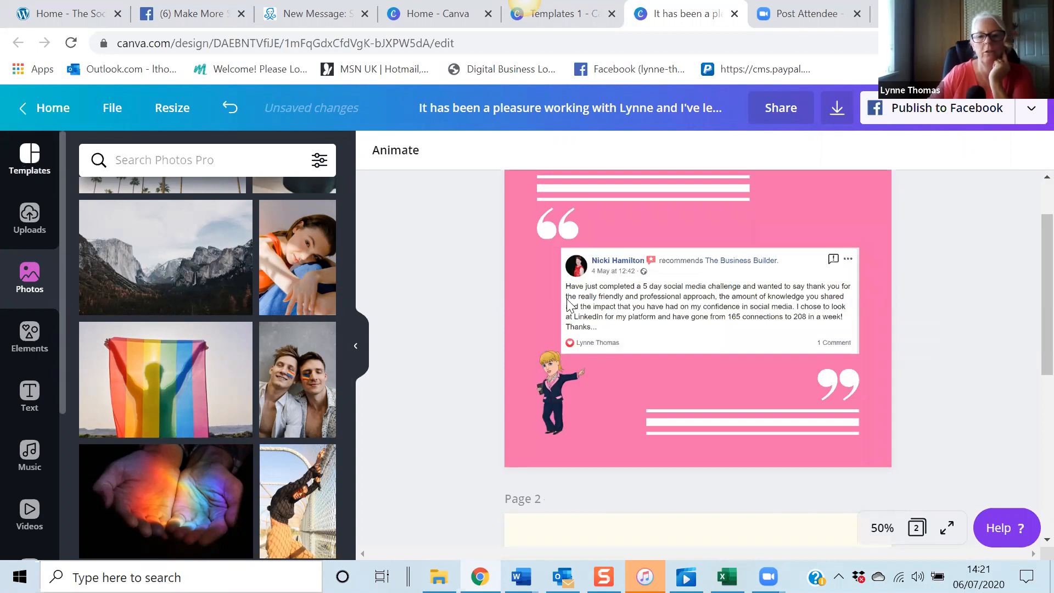
scroll(568, 305, down, 5)
click(166, 431)
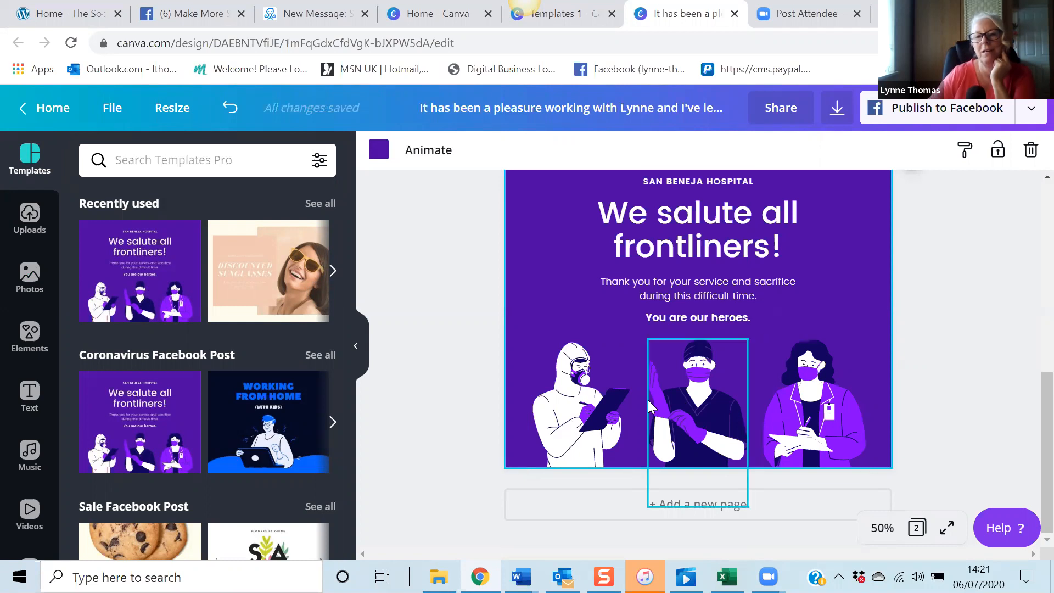
click(583, 409)
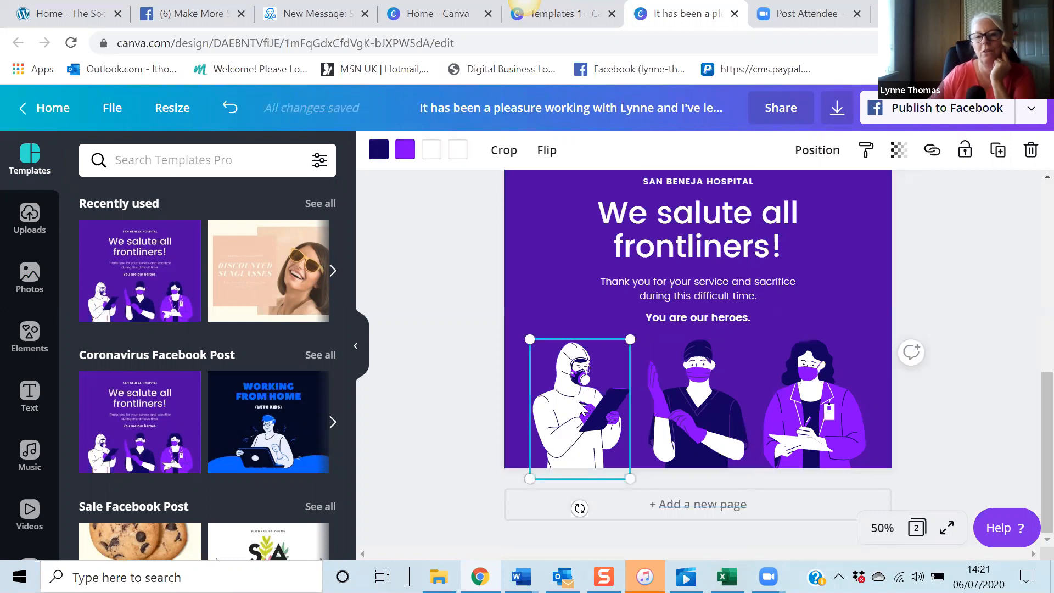
click(1030, 152)
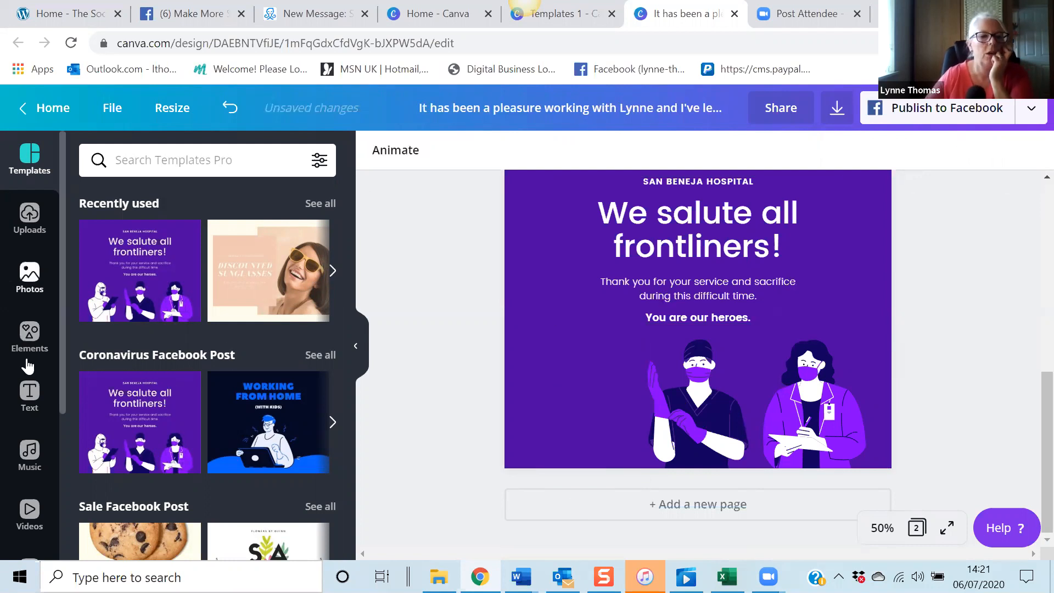
Step: Try out the uploaded cartoon of the standing businesswoman with a briefcase on page 2 and remove it
click(29, 219)
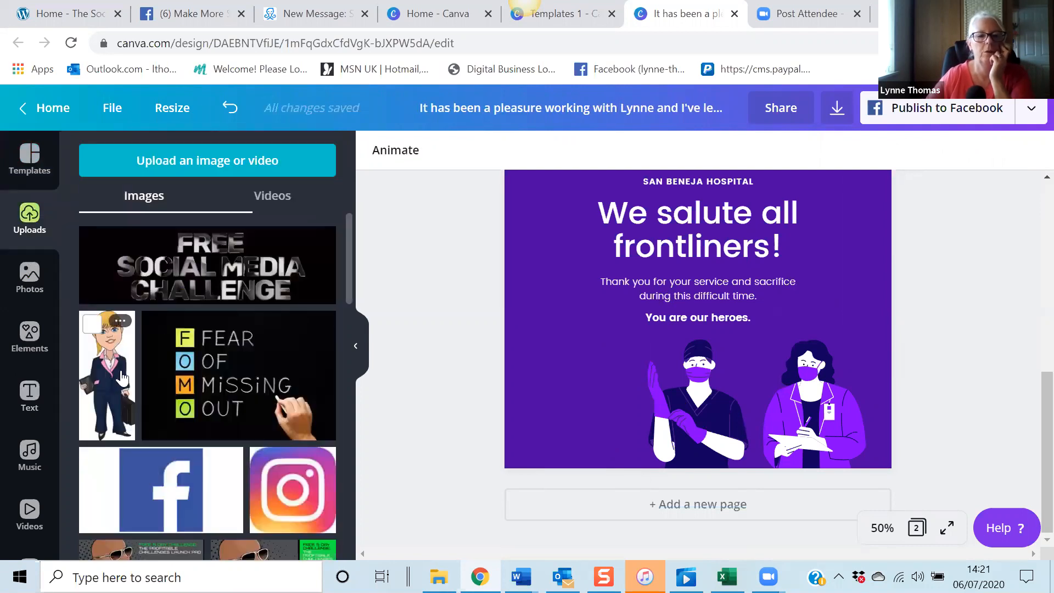
click(121, 378)
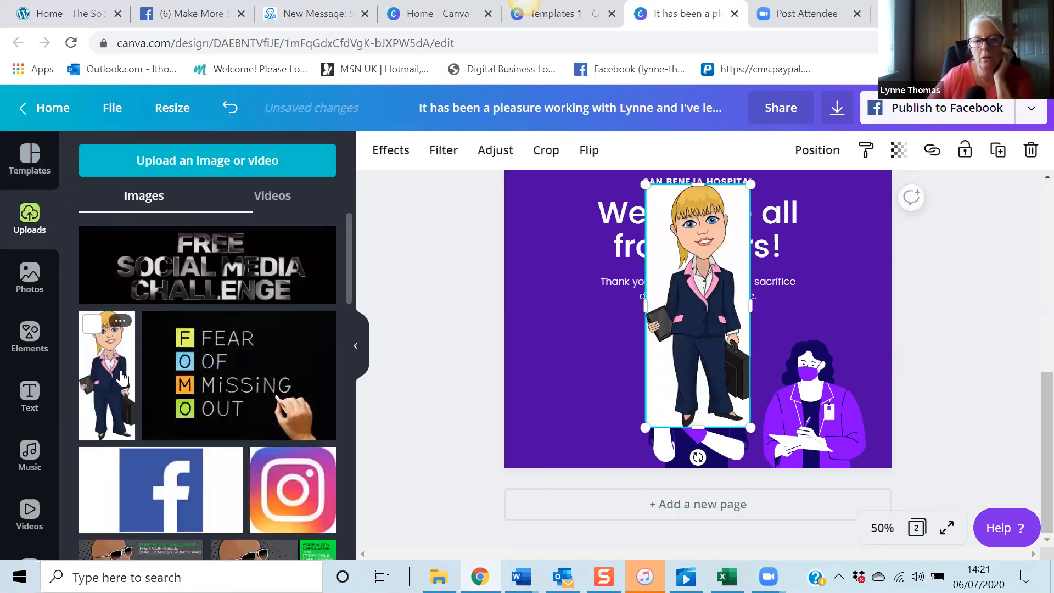
key(Delete)
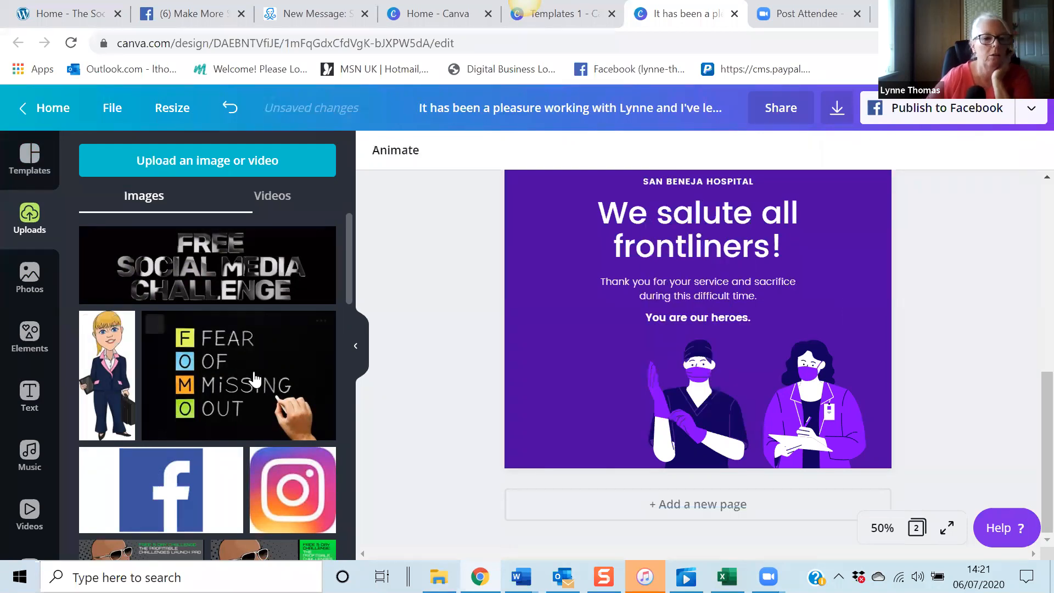
Step: Add the uploaded cartoon of the woman seated with a laptop to page 2, scaled and placed where the suited figure stood
scroll(185, 359, down, 6)
scroll(185, 360, down, 10)
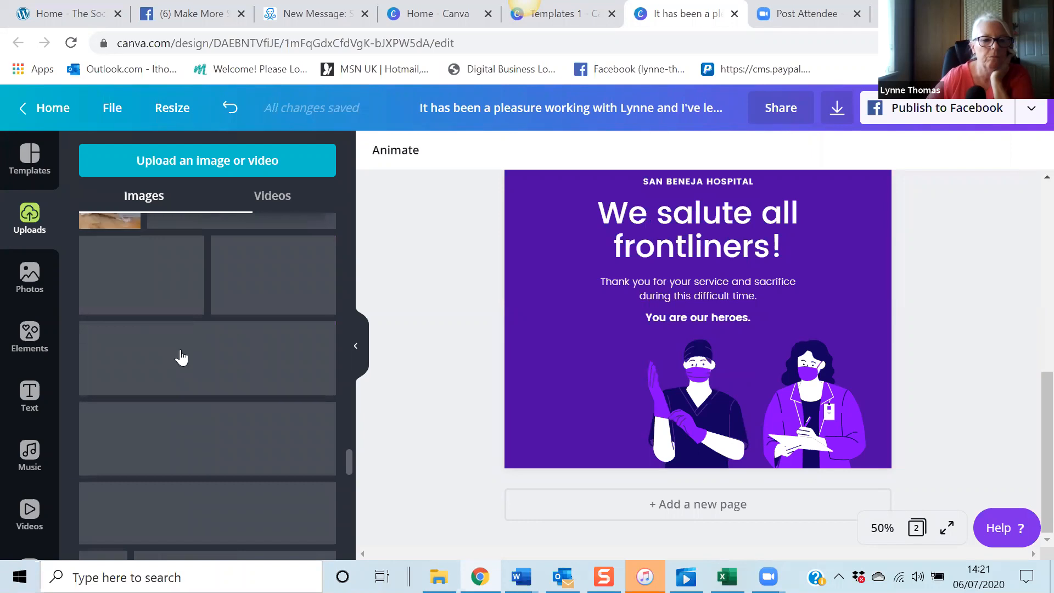
scroll(181, 357, down, 3)
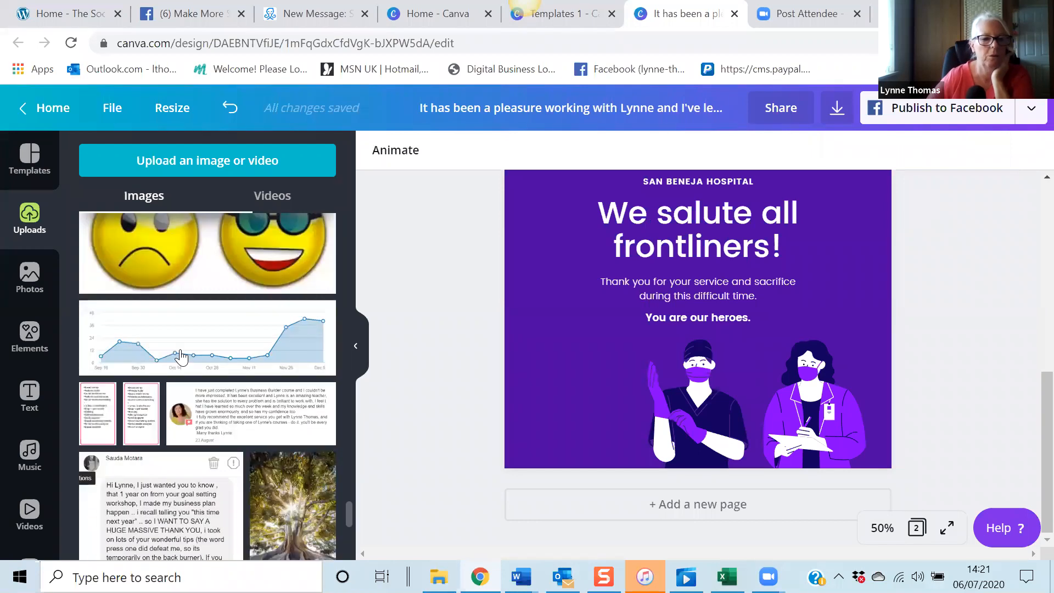
scroll(181, 357, down, 5)
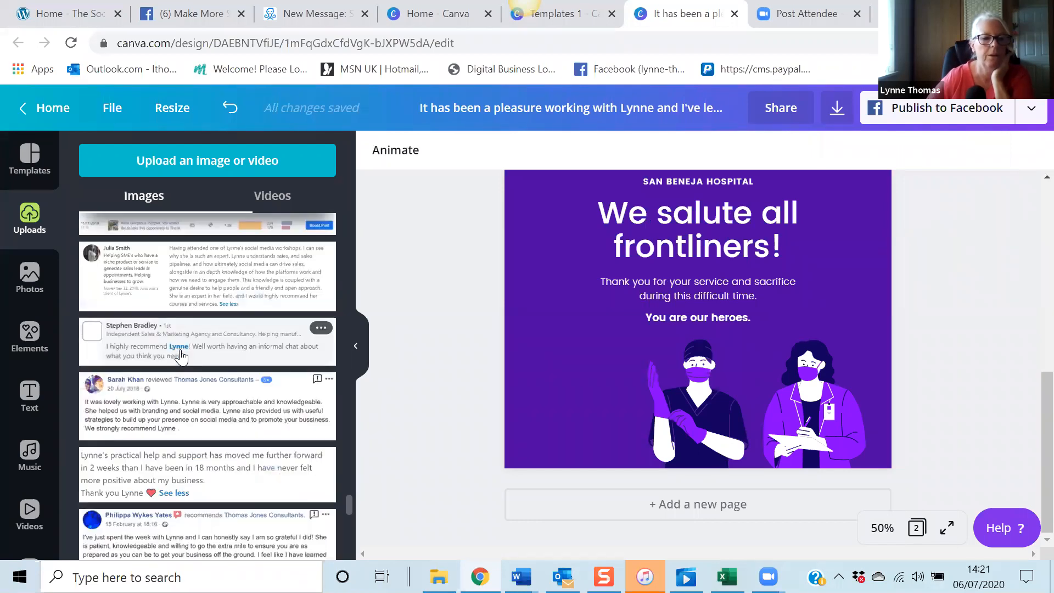
scroll(182, 357, down, 5)
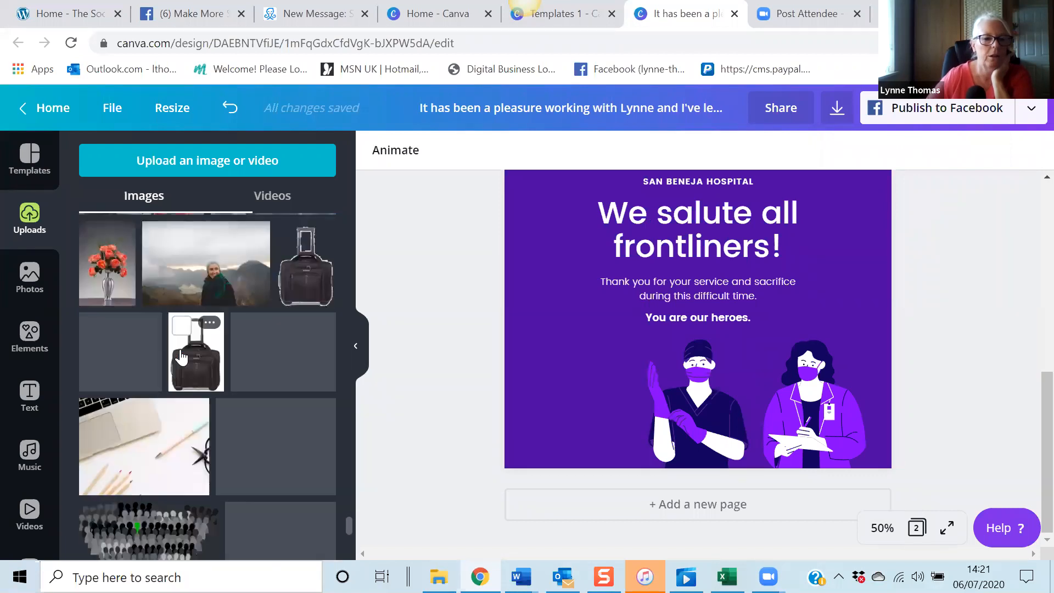
scroll(181, 357, down, 5)
scroll(181, 357, down, 1)
scroll(181, 356, down, 10)
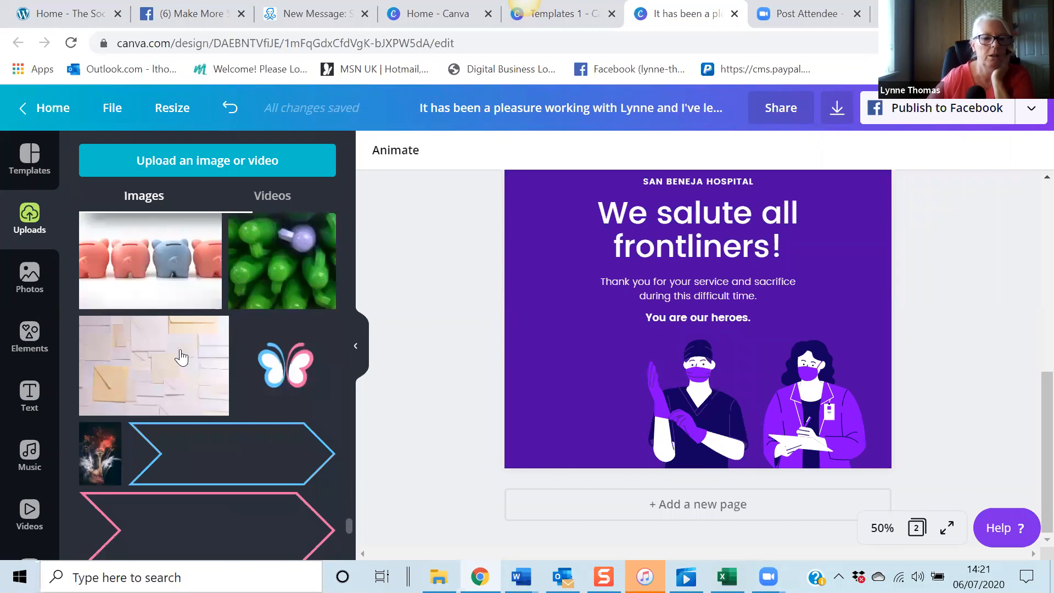
scroll(181, 357, down, 10)
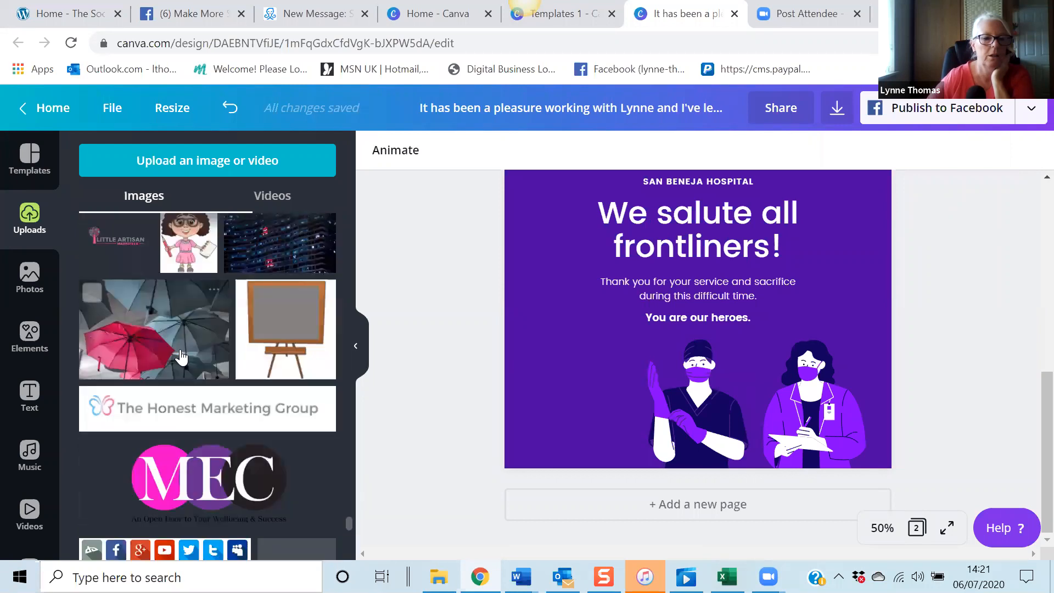
scroll(181, 357, down, 5)
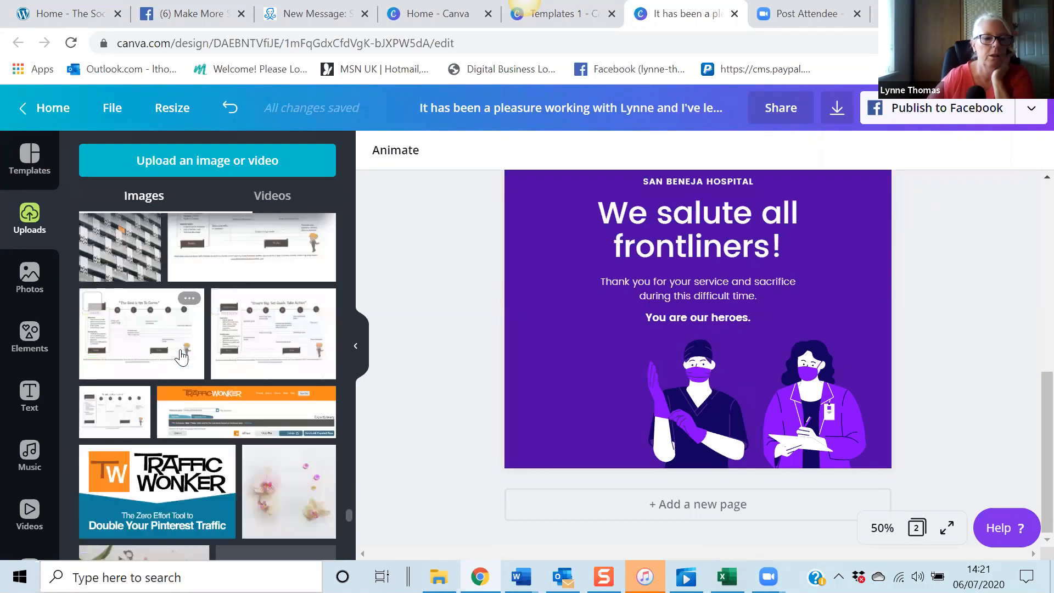
scroll(187, 384, down, 10)
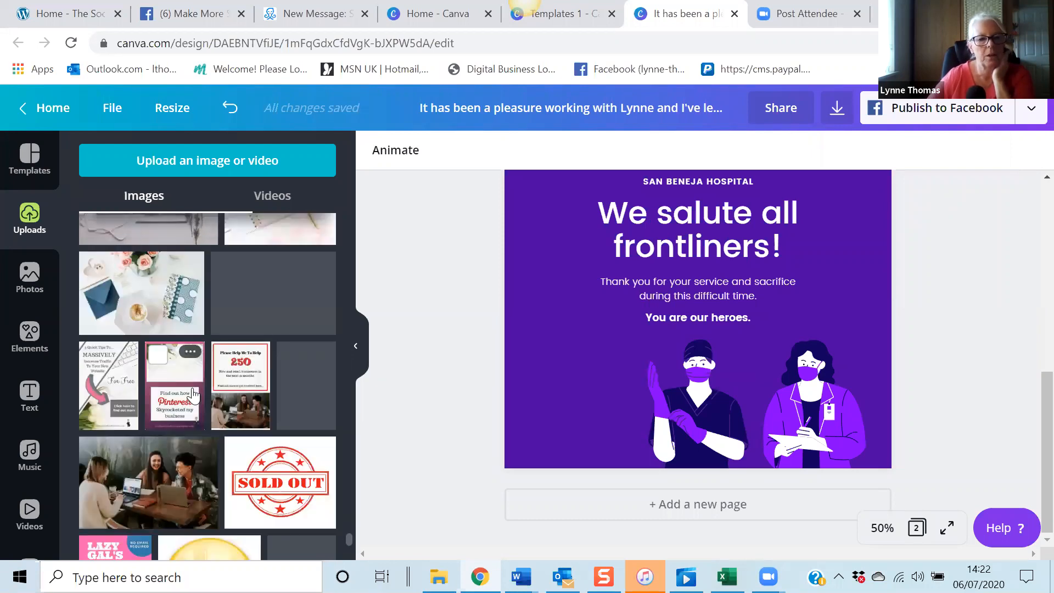
scroll(192, 393, down, 5)
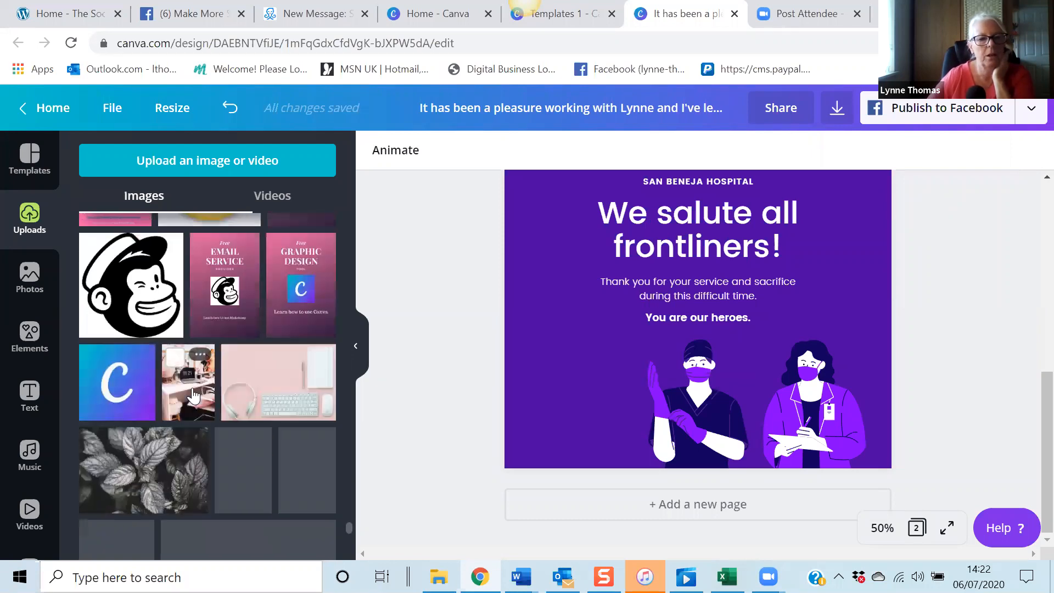
scroll(193, 394, down, 5)
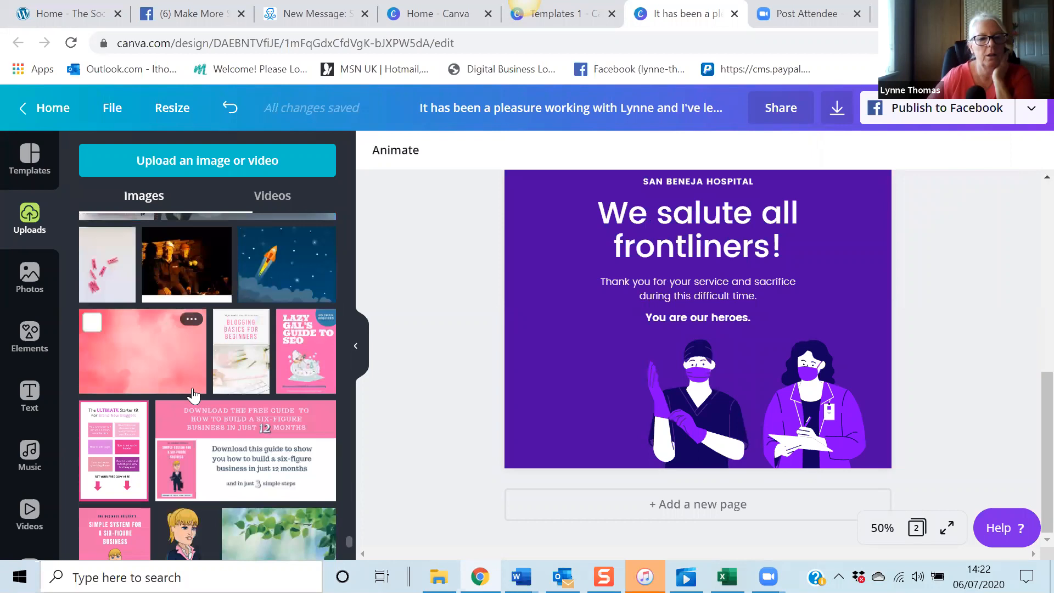
scroll(193, 387, down, 5)
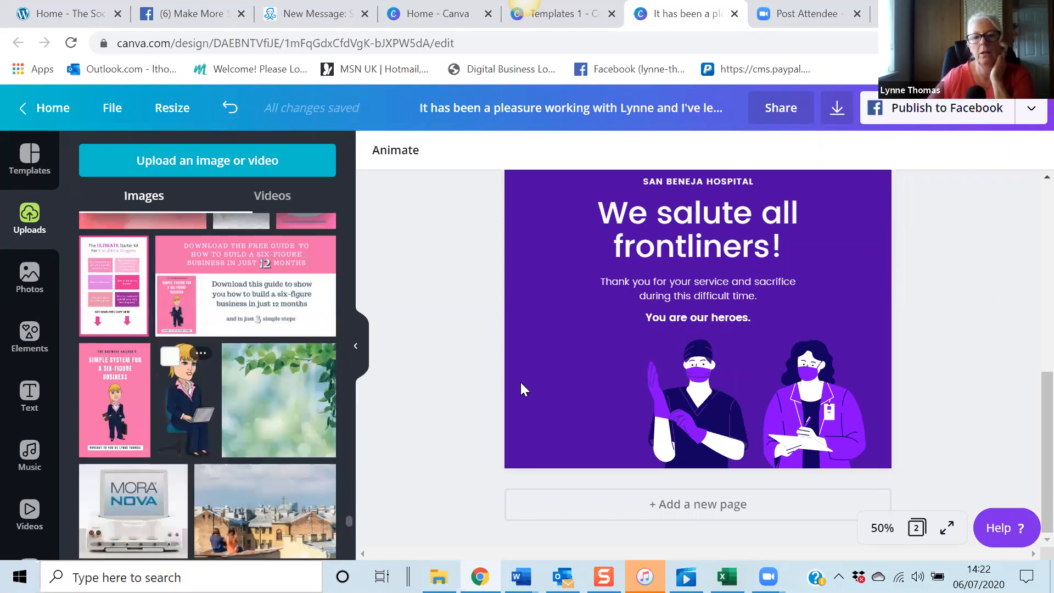
drag(687, 310, 534, 324)
drag(592, 391, 576, 391)
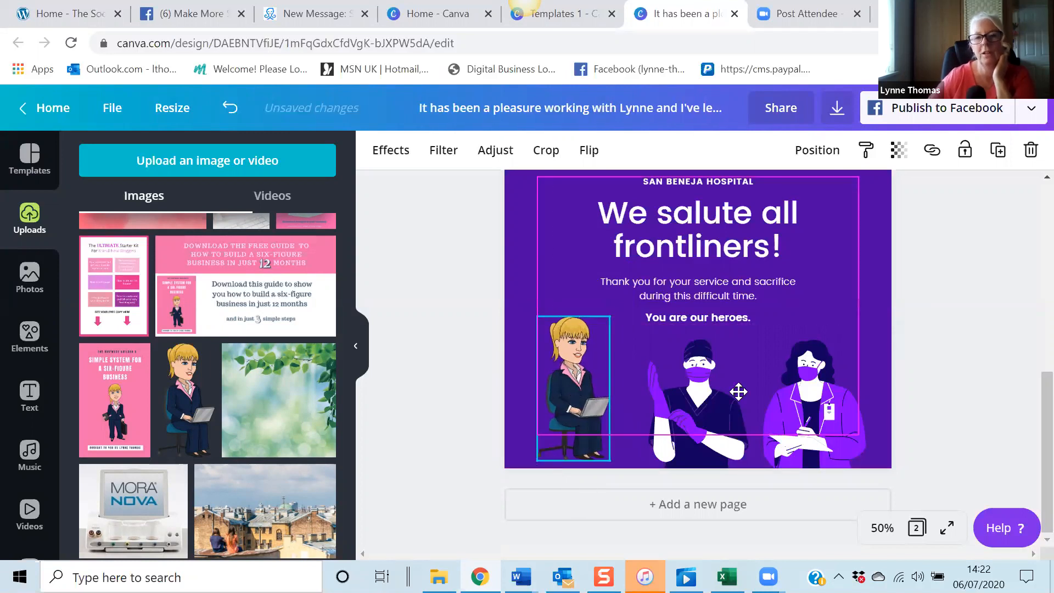
Step: Replace the middle masked figure with the uploaded transparent cartoon of the pointing businesswoman, enlarged beside the seated one
click(707, 399)
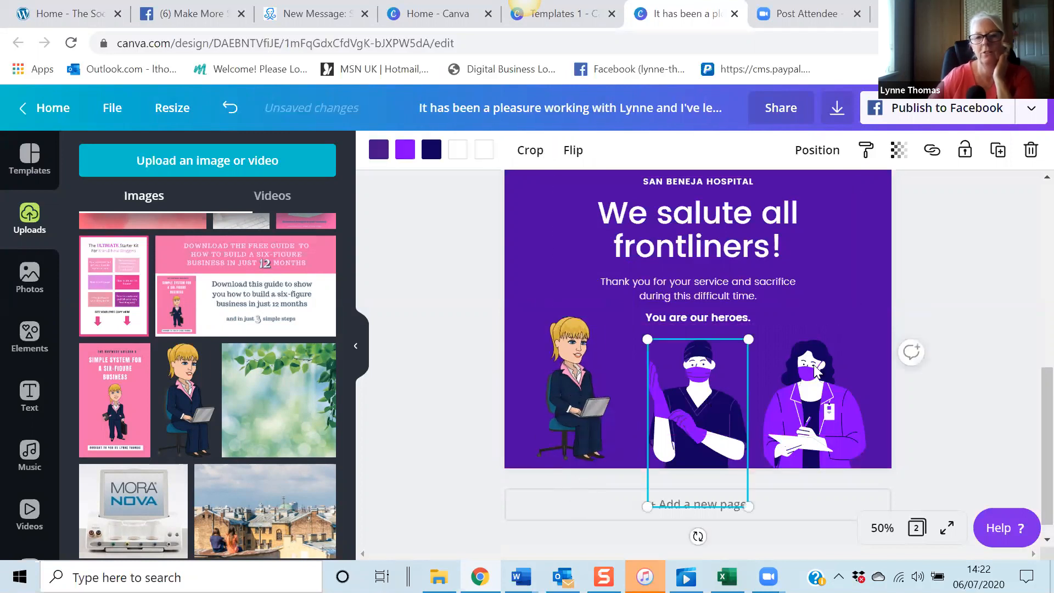
click(1030, 159)
scroll(181, 402, down, 2)
scroll(181, 403, down, 6)
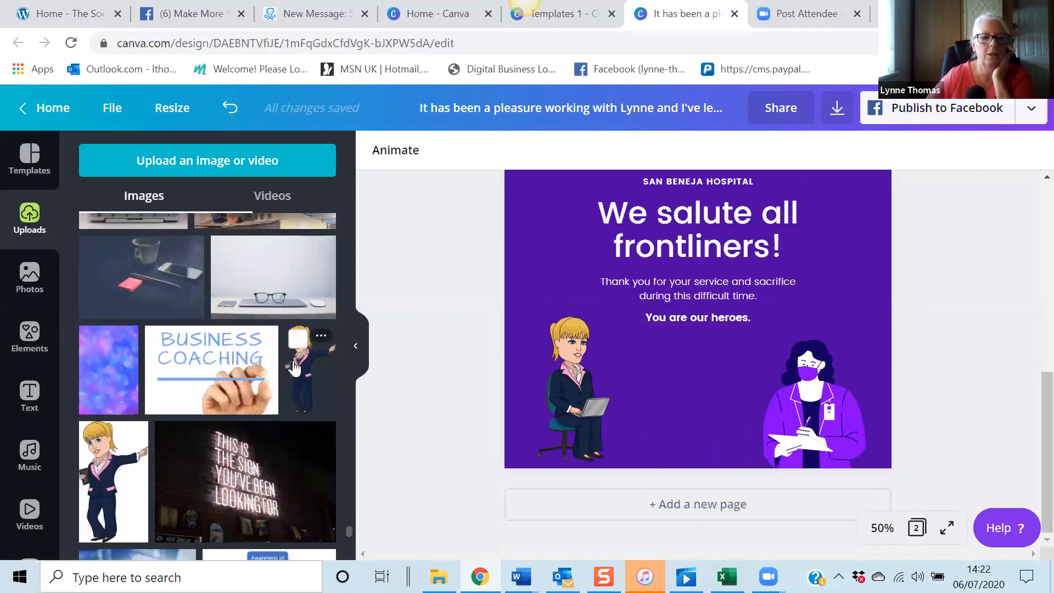
click(295, 368)
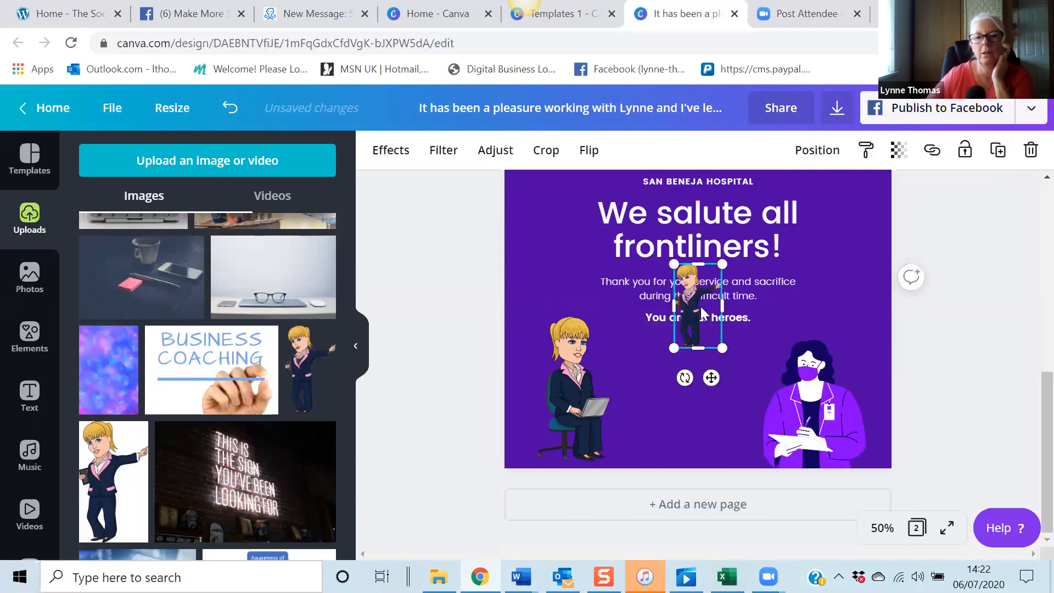
drag(700, 307, 701, 423)
drag(674, 377, 657, 326)
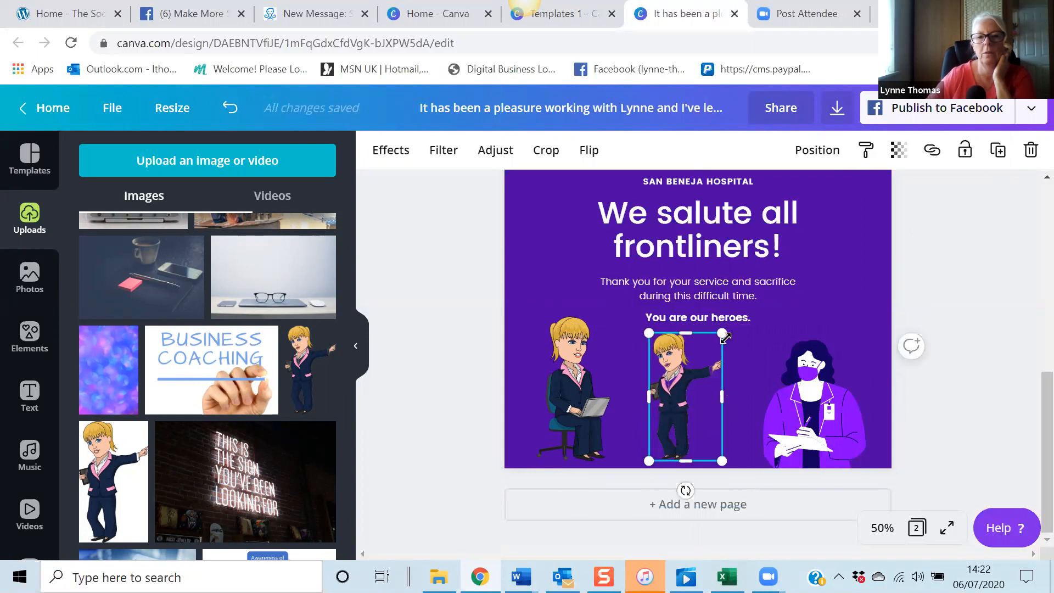
Step: Change page 2's purple background to the pink brand colour
click(802, 408)
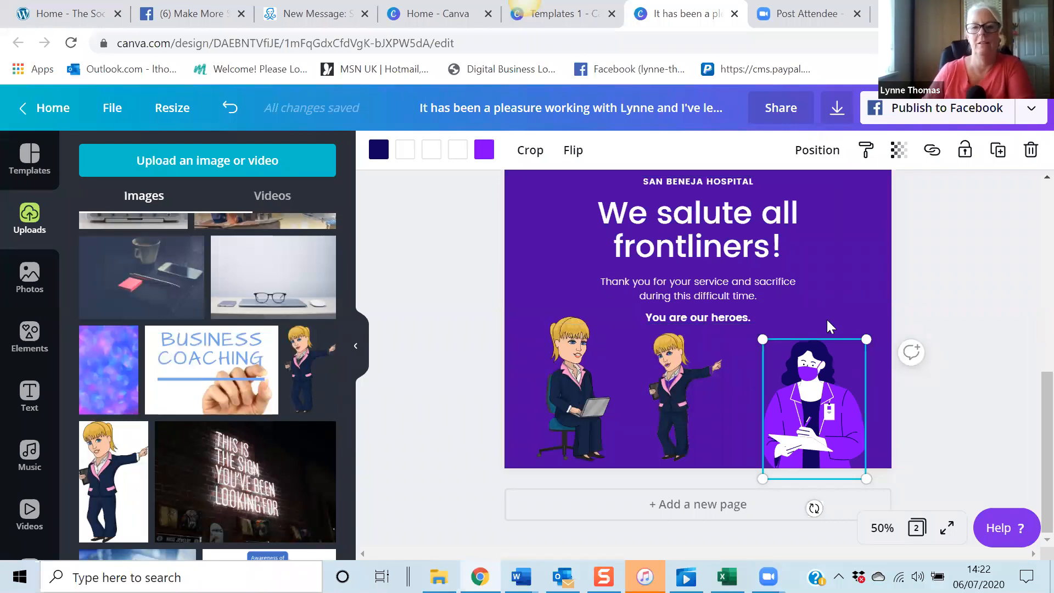
click(863, 291)
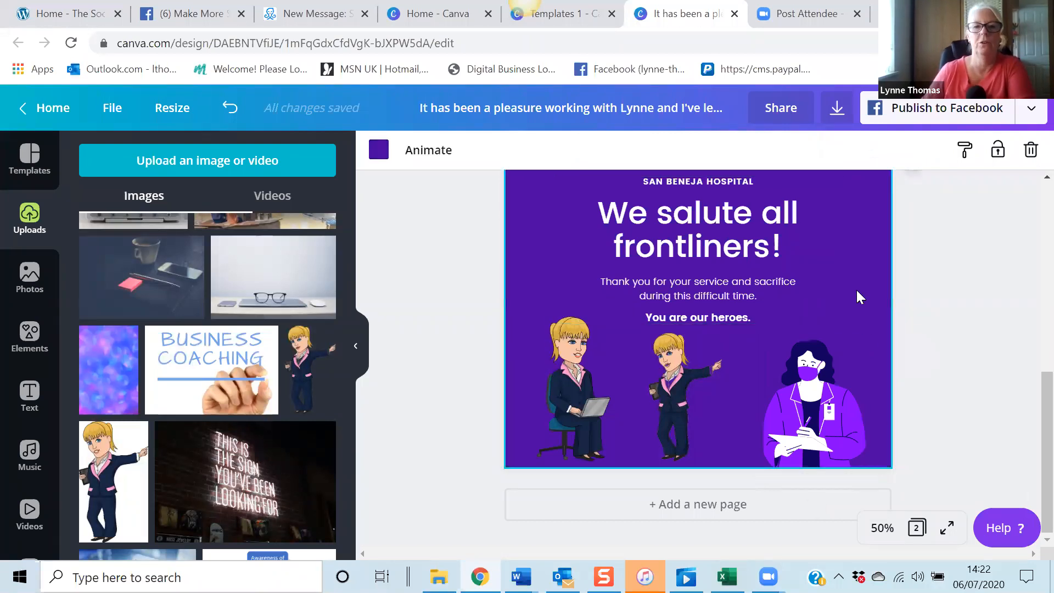
click(379, 149)
click(145, 401)
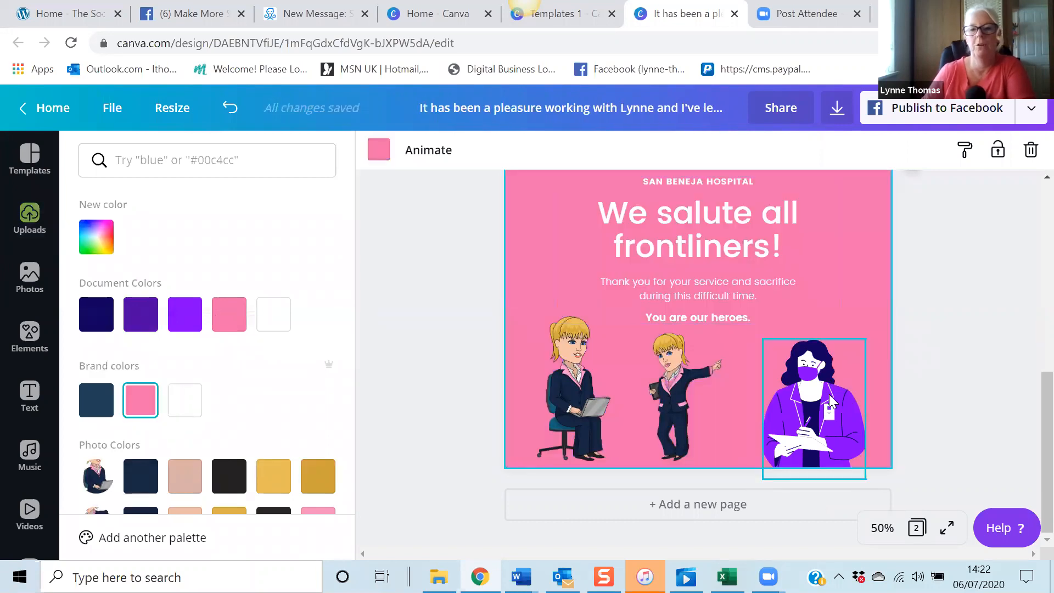
Step: Examine the text lines grouped on page 2 and compare the page with the pink testimonial design on page 1
click(738, 297)
click(733, 317)
click(710, 185)
click(728, 238)
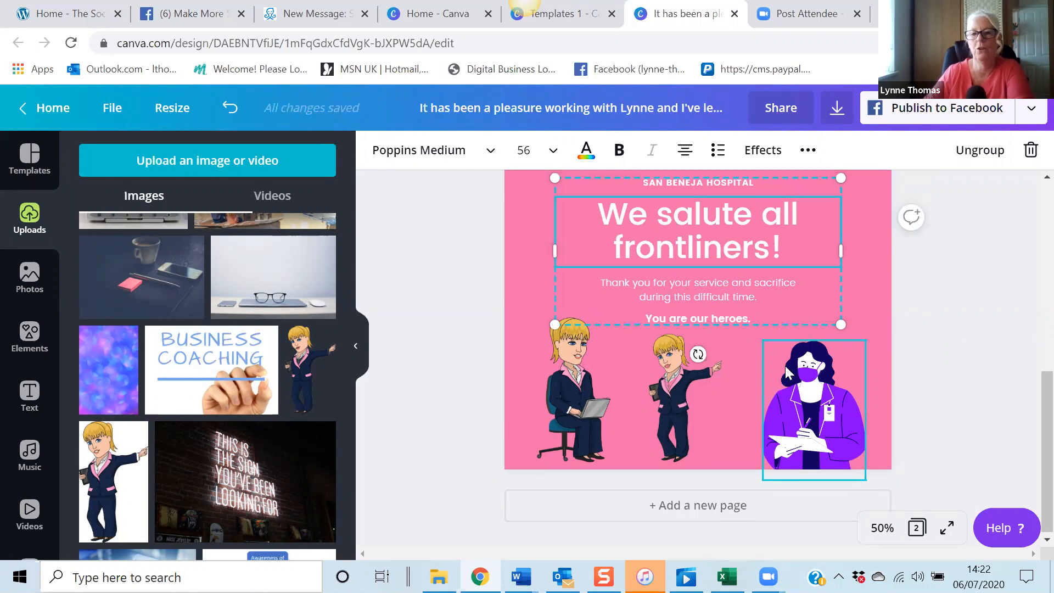
scroll(787, 365, up, 5)
scroll(795, 366, up, 2)
scroll(801, 363, down, 6)
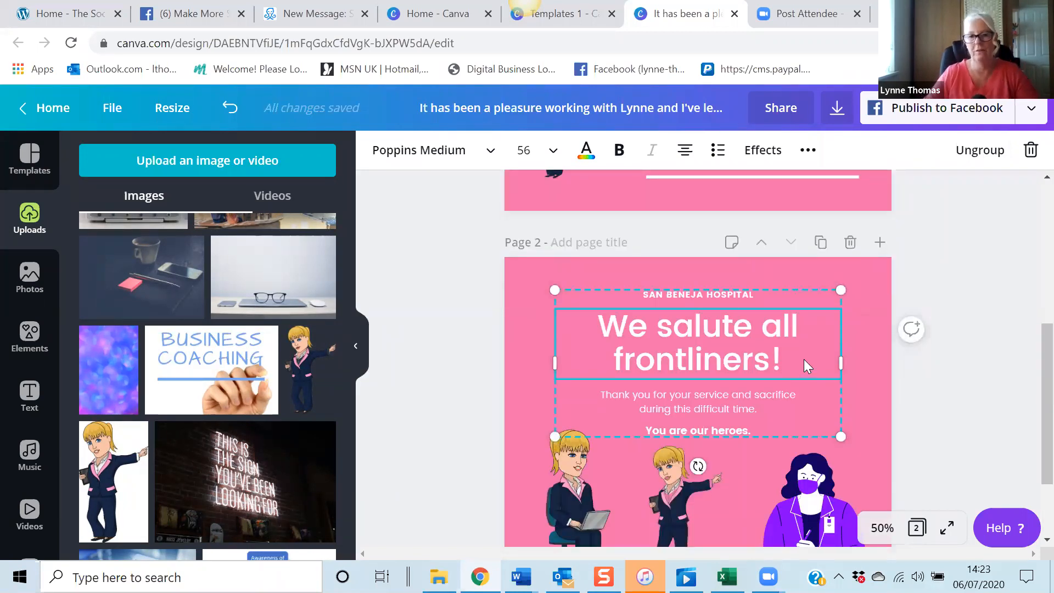
scroll(803, 359, up, 5)
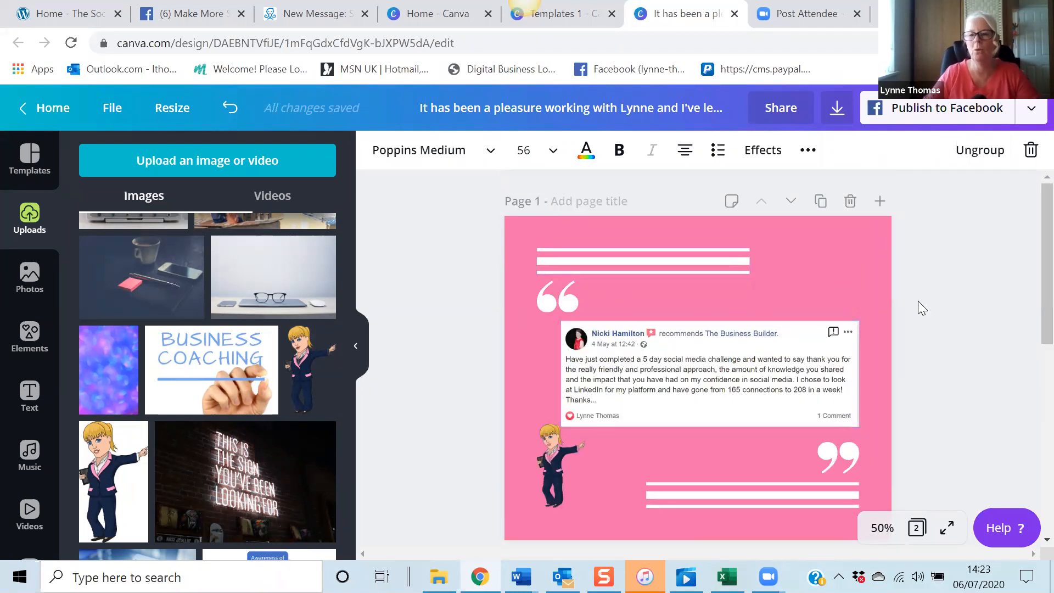
scroll(921, 307, down, 2)
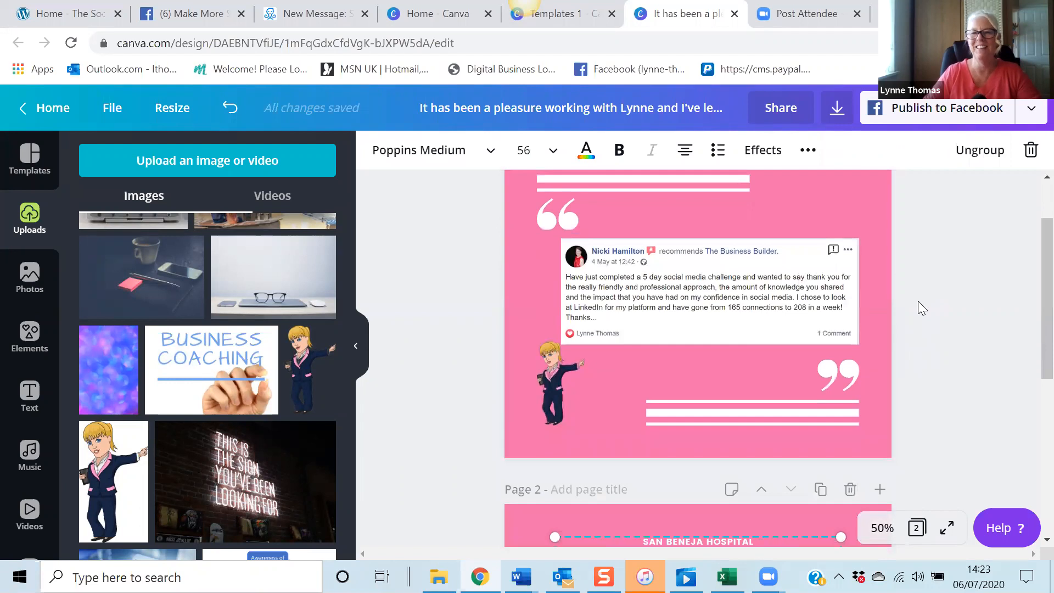